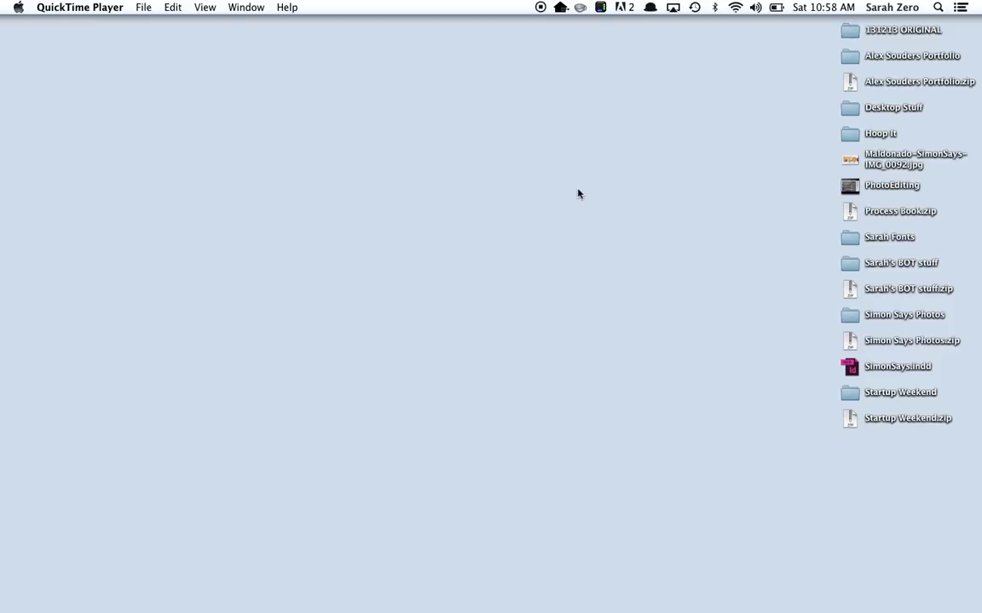
Unzip Process Book.zip on the desktop and open the resulting Process Book folder.
click(817, 6)
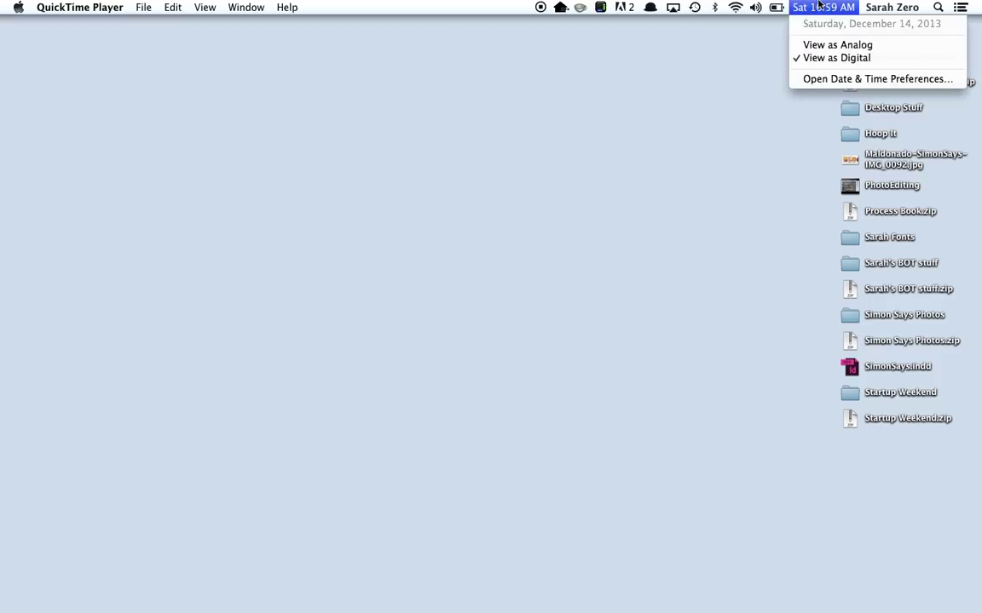
click(818, 7)
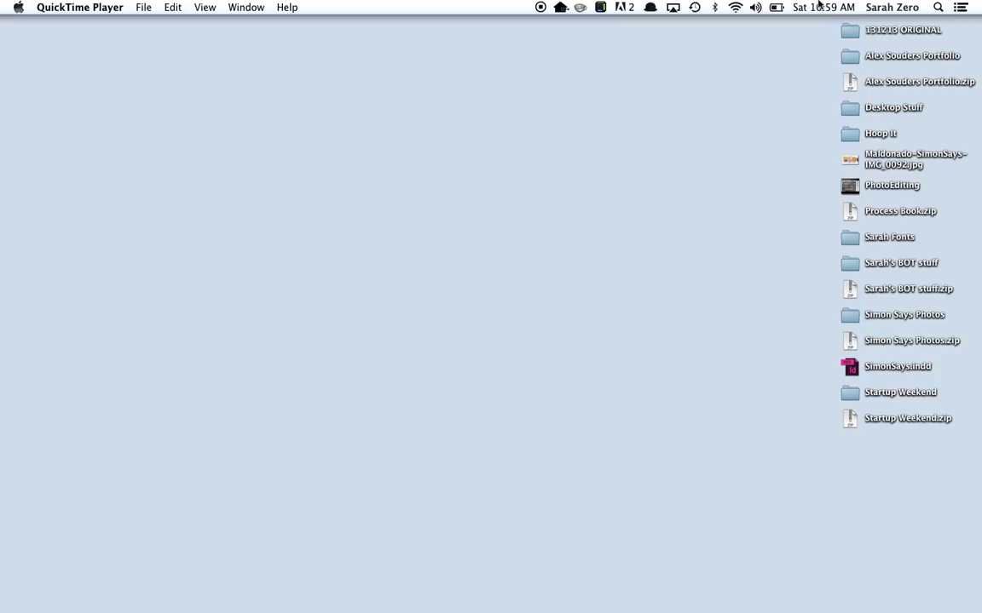
click(725, 177)
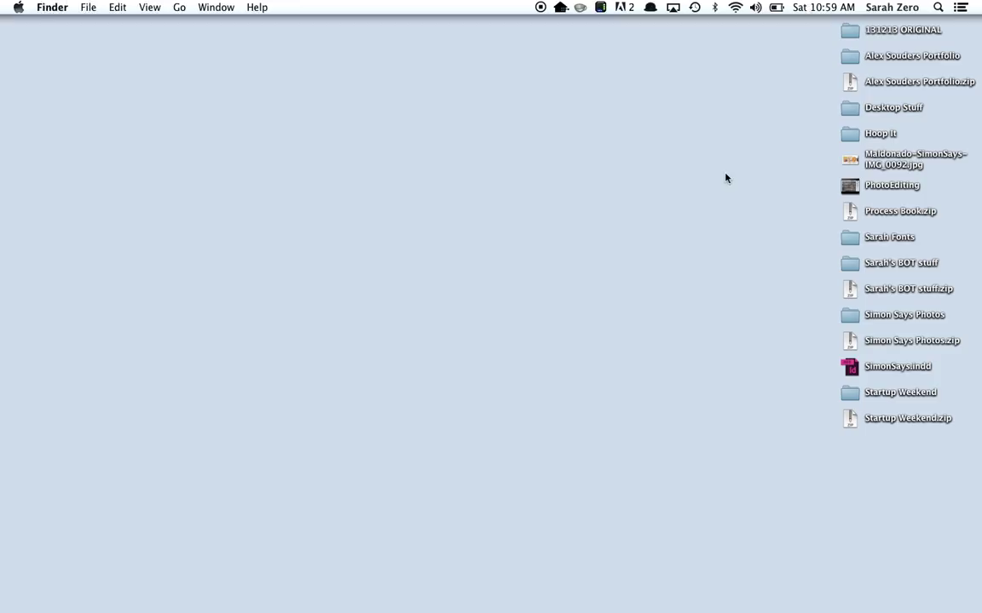
double_click(848, 213)
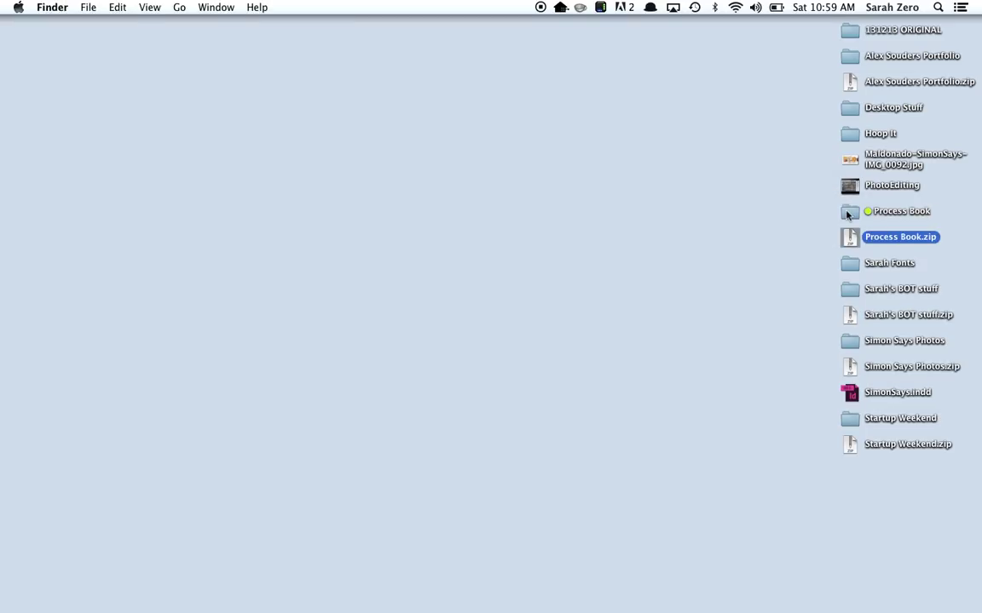
click(848, 213)
double_click(847, 213)
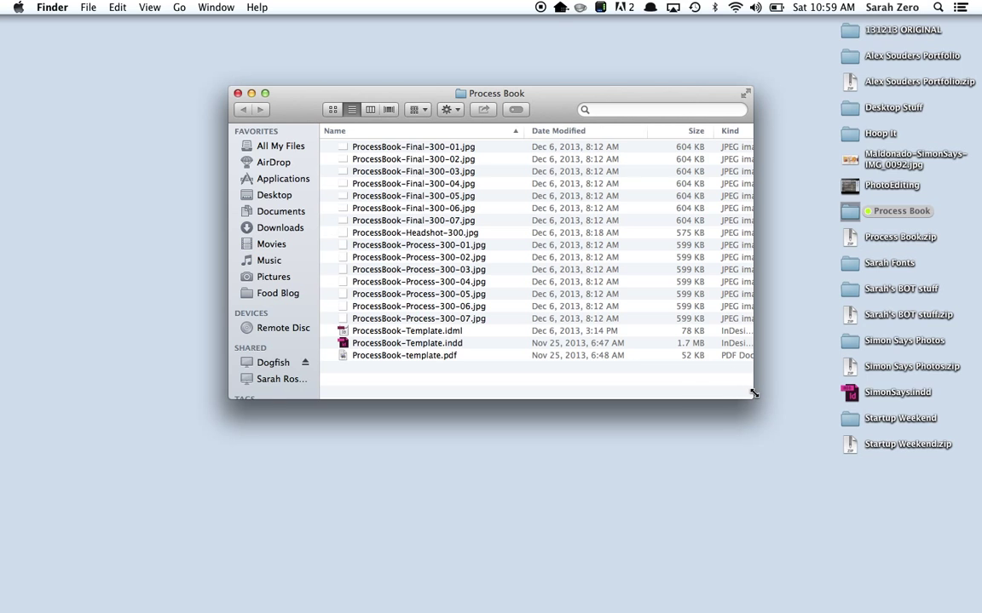
Open ProcessBook-Template.indd from the Process Book folder in InDesign.
drag(751, 397, 710, 466)
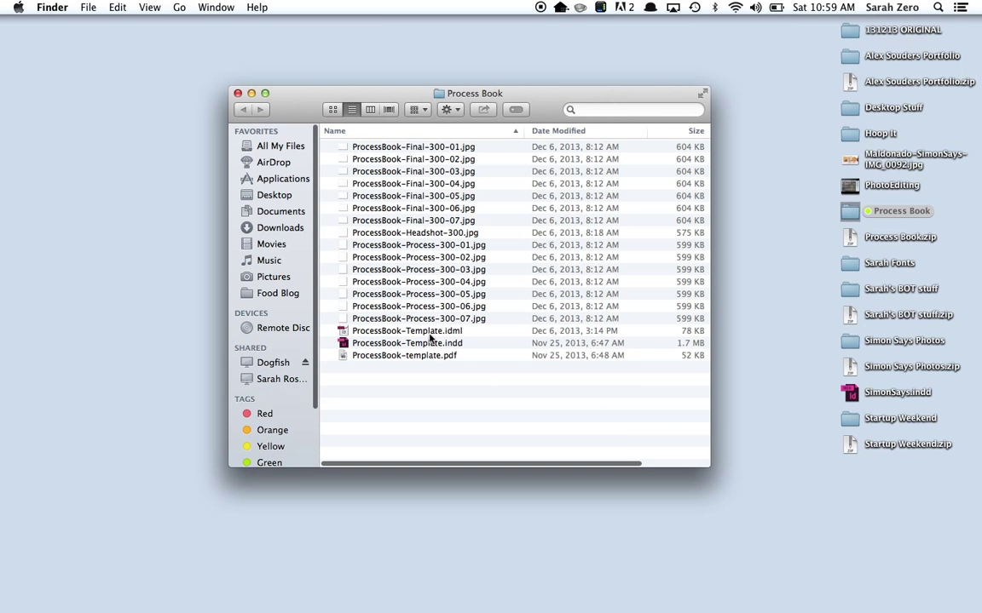
click(375, 344)
double_click(373, 344)
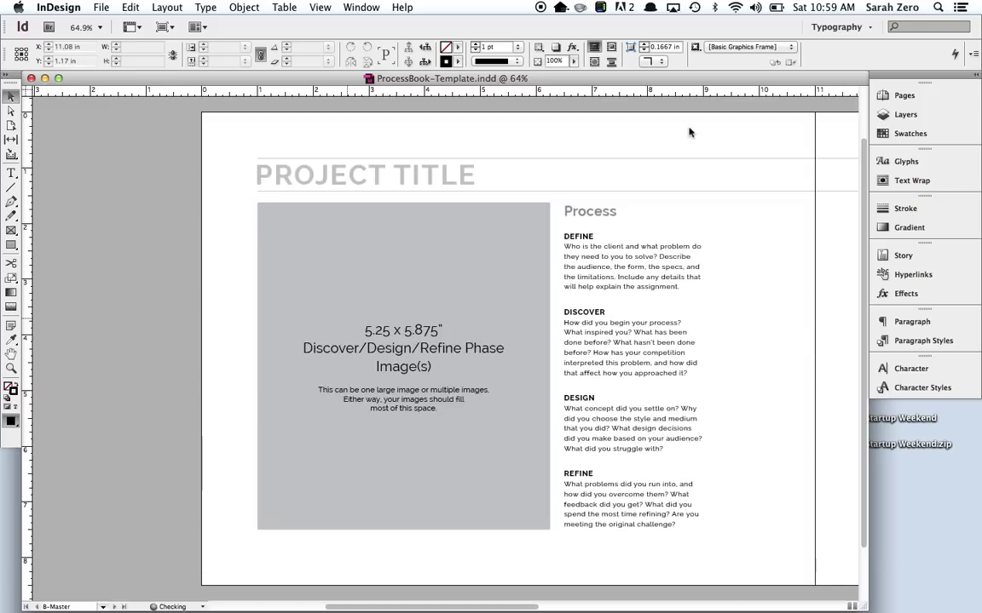
Use the Pages panel to display spread 4–5, titled 'PROJECT #1 TITLE (GD201)'.
click(901, 98)
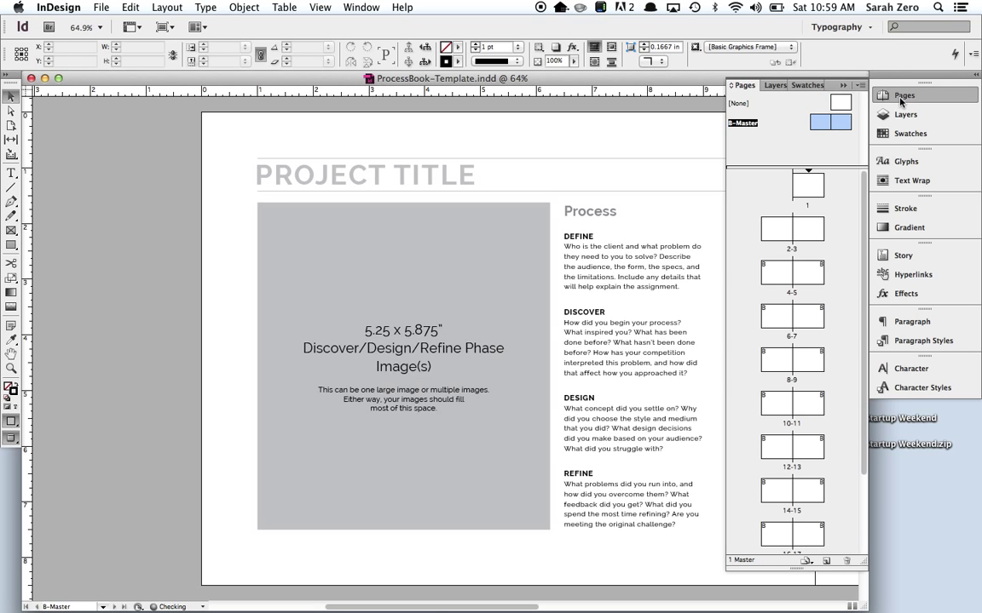
click(743, 124)
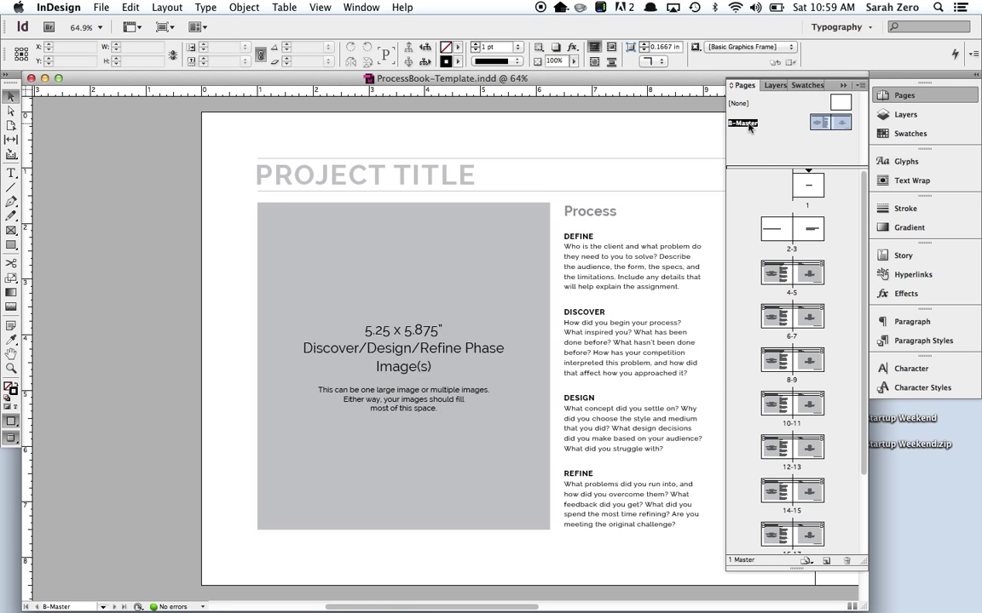
double_click(776, 274)
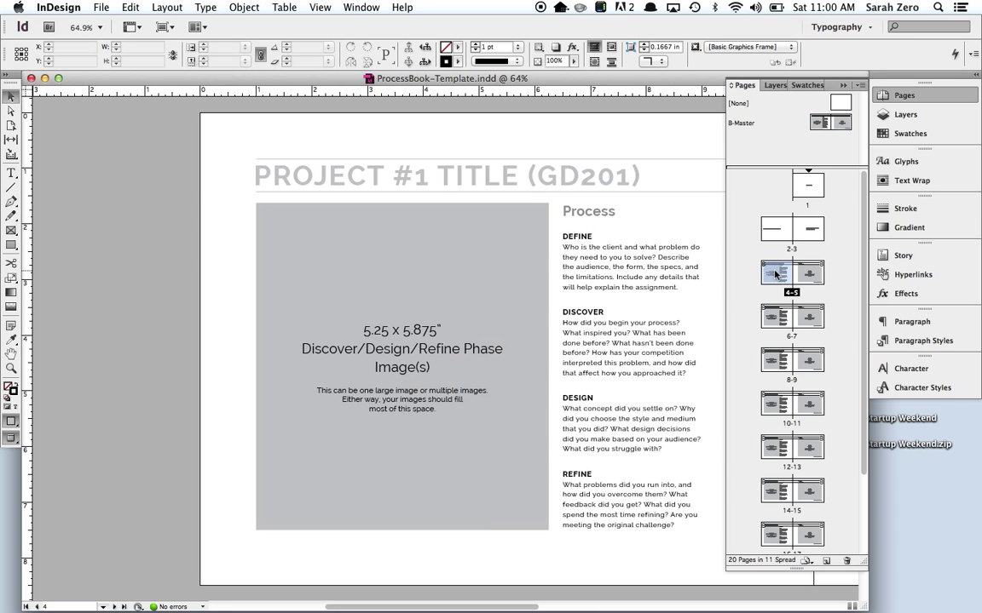
double_click(743, 122)
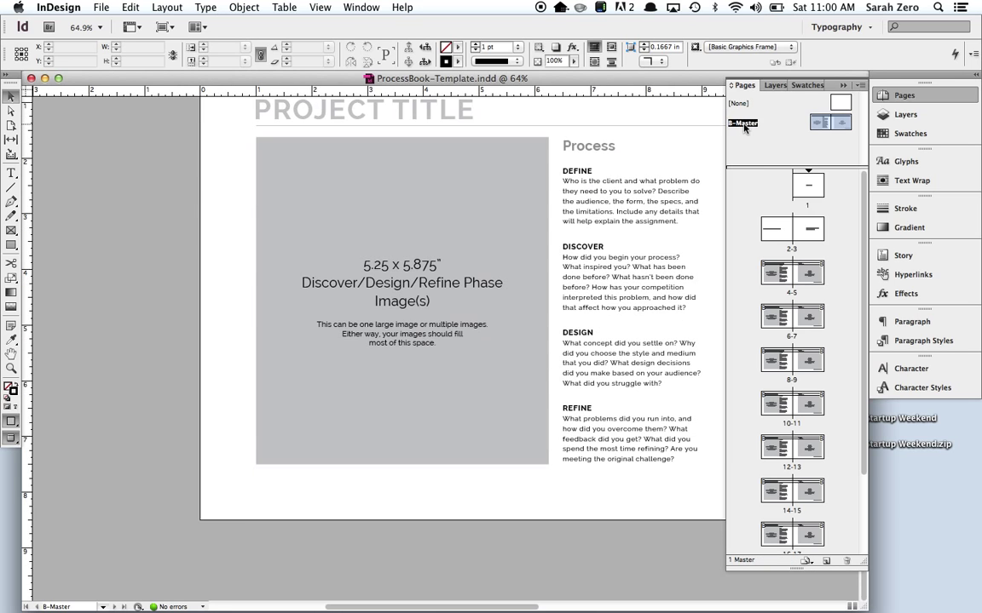
double_click(774, 284)
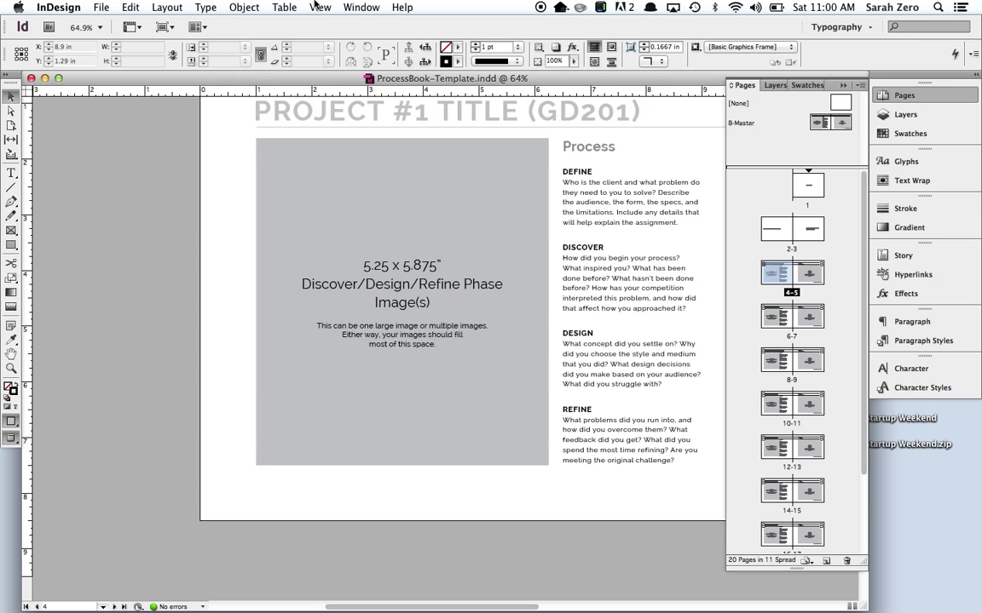
click(354, 7)
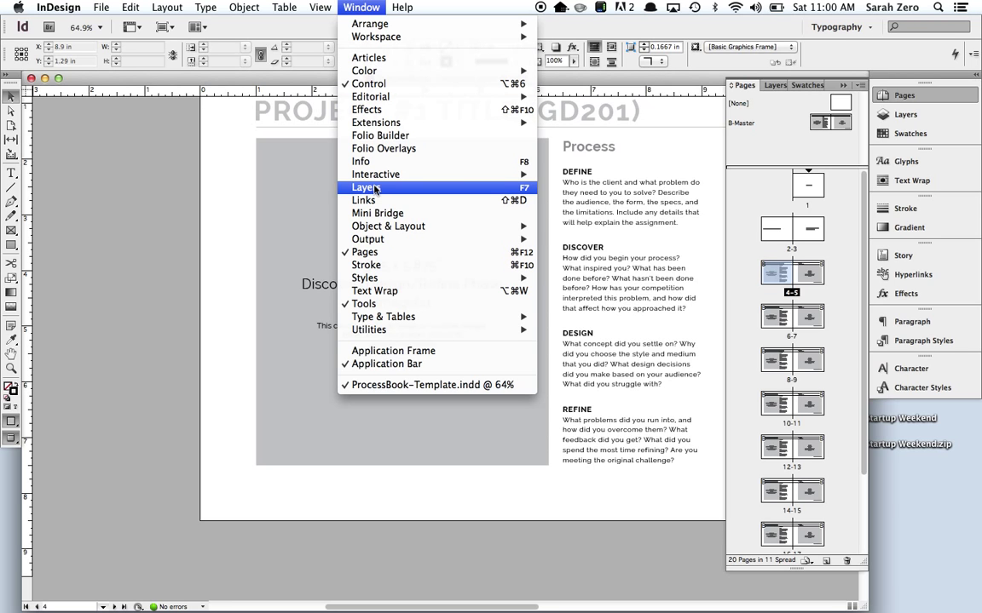
Pan across the spread and inspect the B-Master image placeholder, then return to spread 4–5.
click(365, 253)
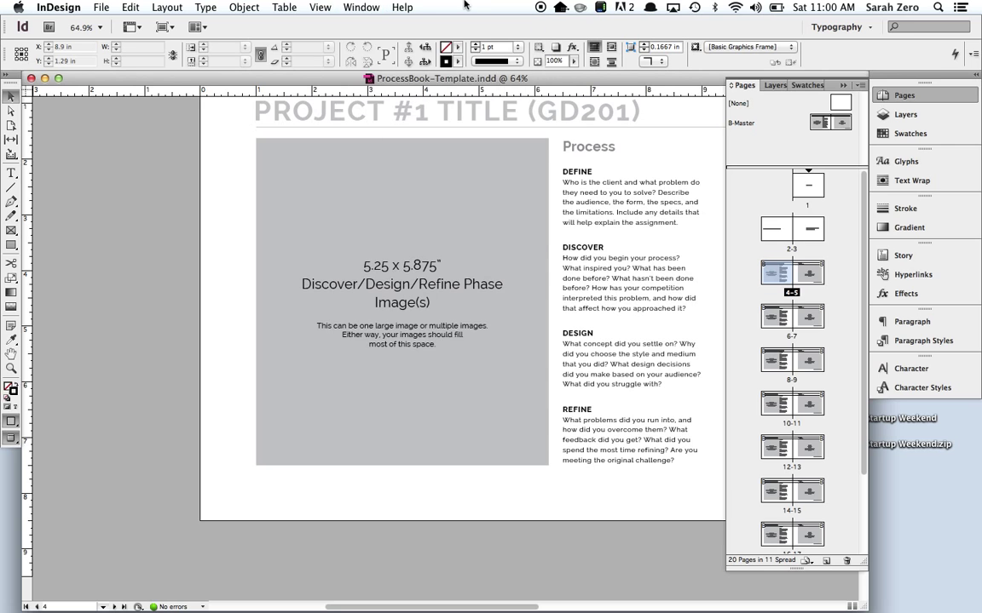
drag(458, 241, 273, 314)
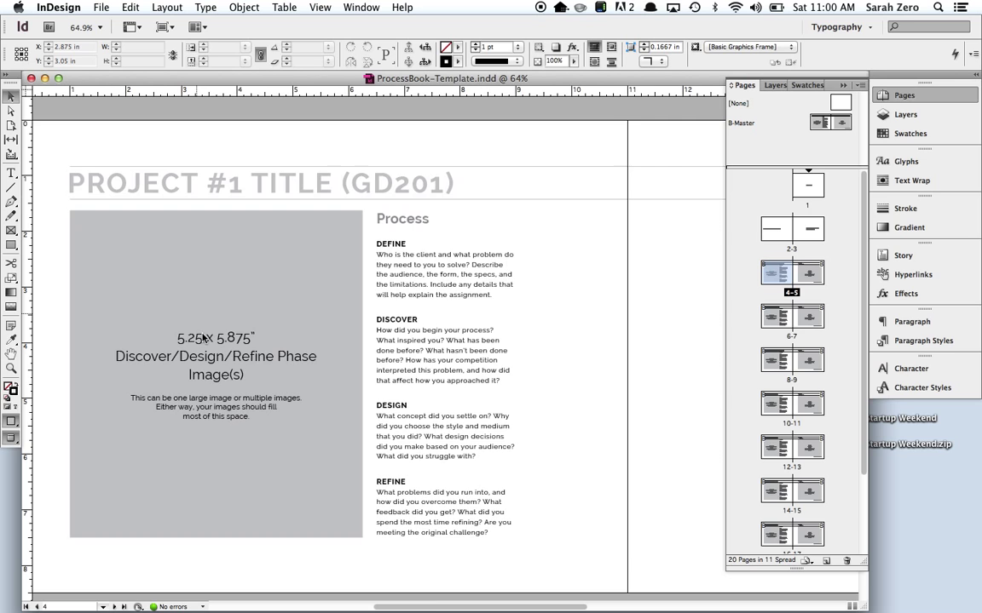
drag(397, 291, 467, 453)
scroll(396, 341, left, 3)
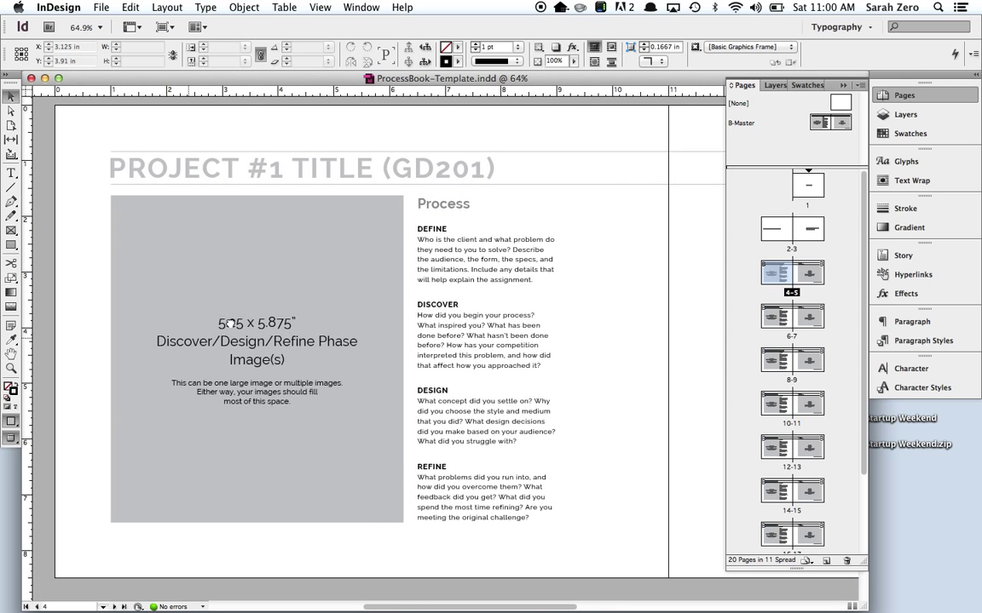
double_click(743, 124)
click(406, 260)
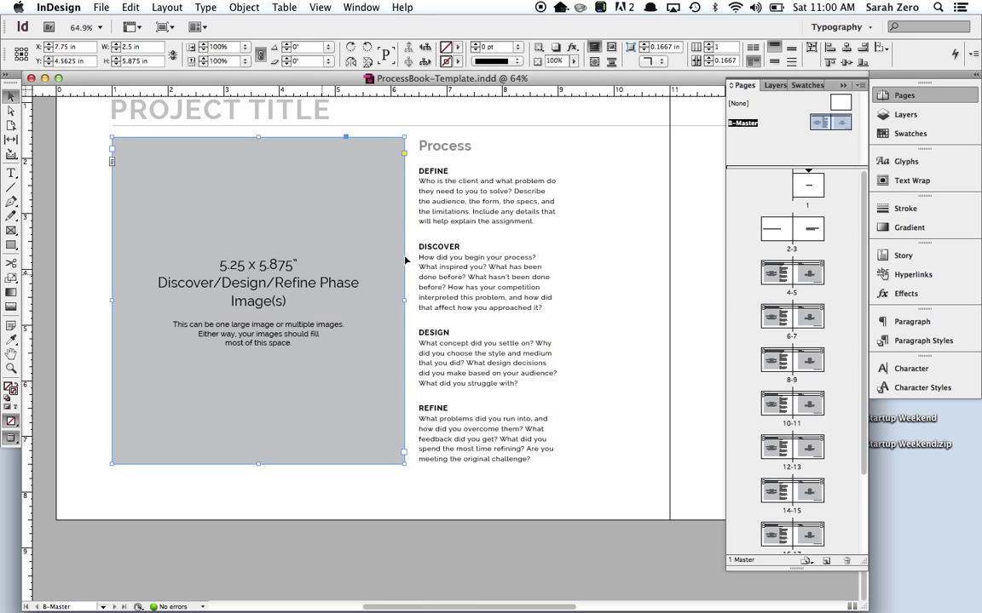
double_click(792, 281)
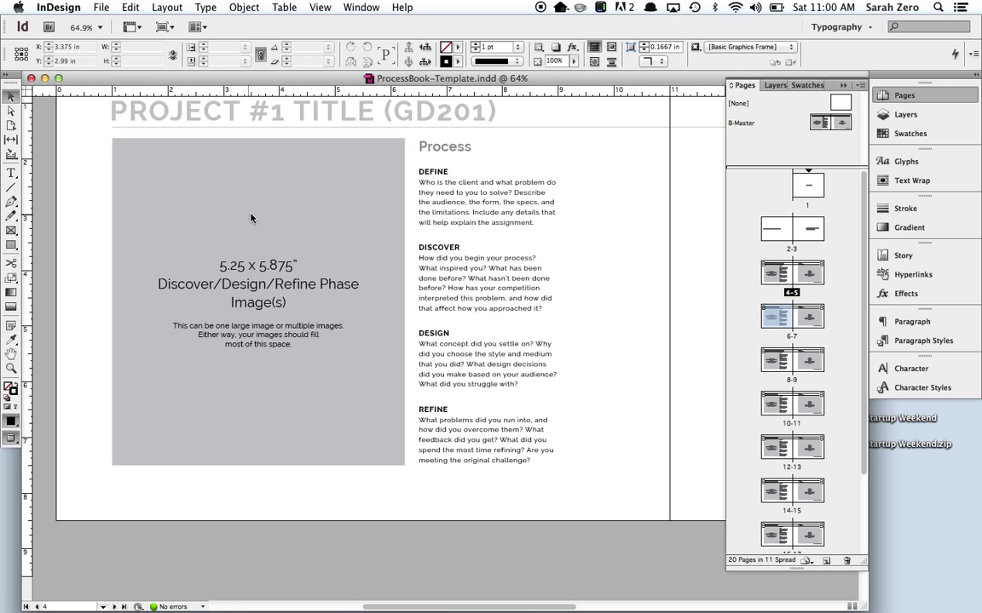
Select the grey image frame and the DEFINE paragraph in the Process column.
click(265, 239)
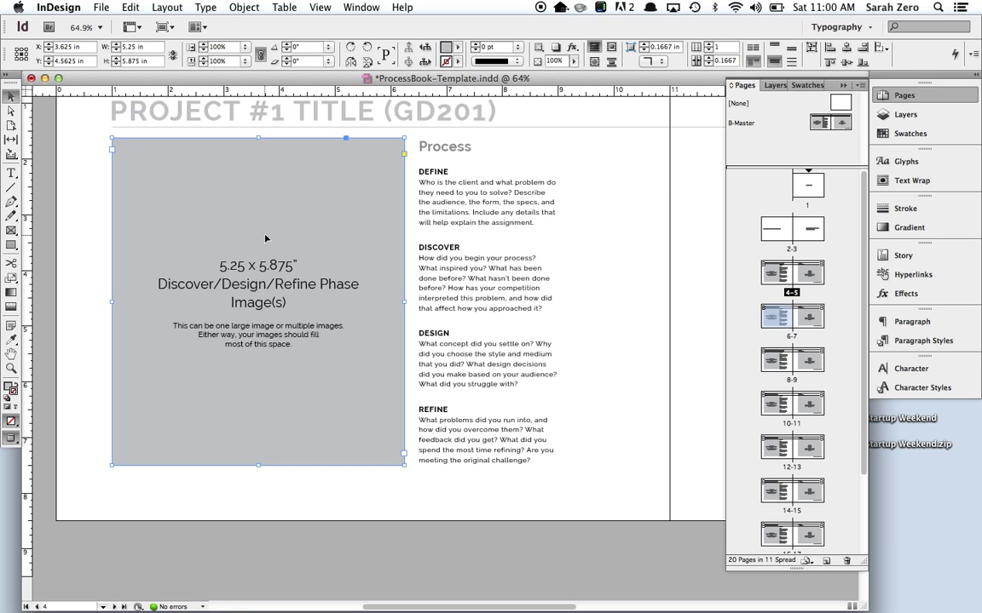
shift+click(506, 207)
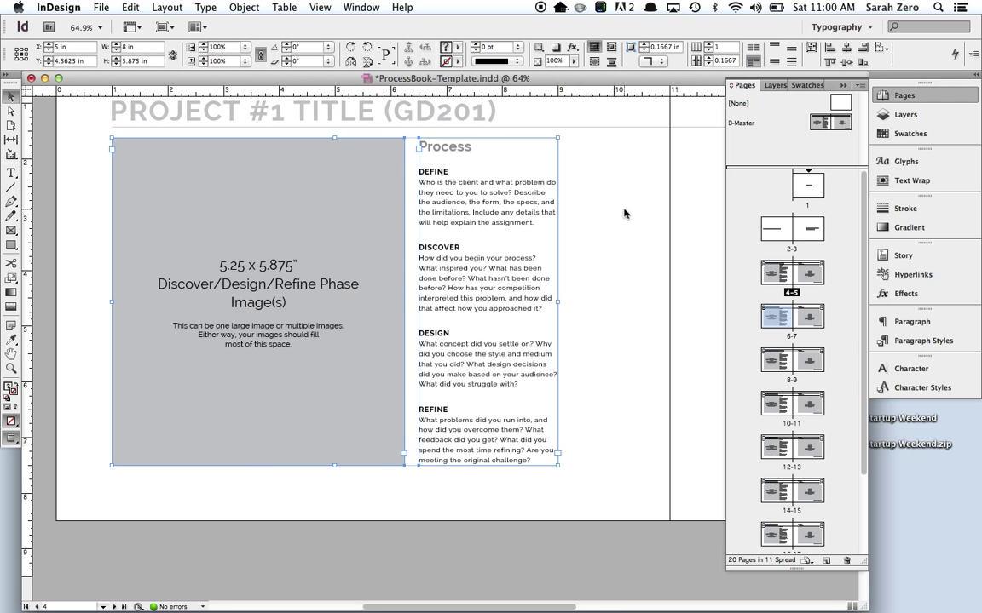
click(451, 191)
double_click(451, 191)
triple_click(452, 191)
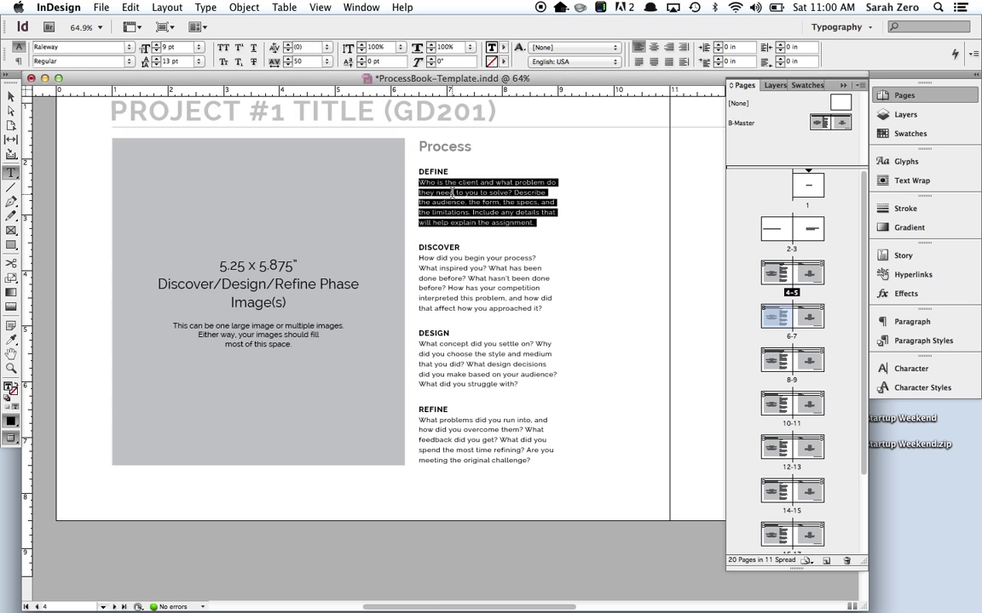
click(11, 95)
Delete the 5.25 x 5.875 placeholder text from the grey image frame.
click(190, 271)
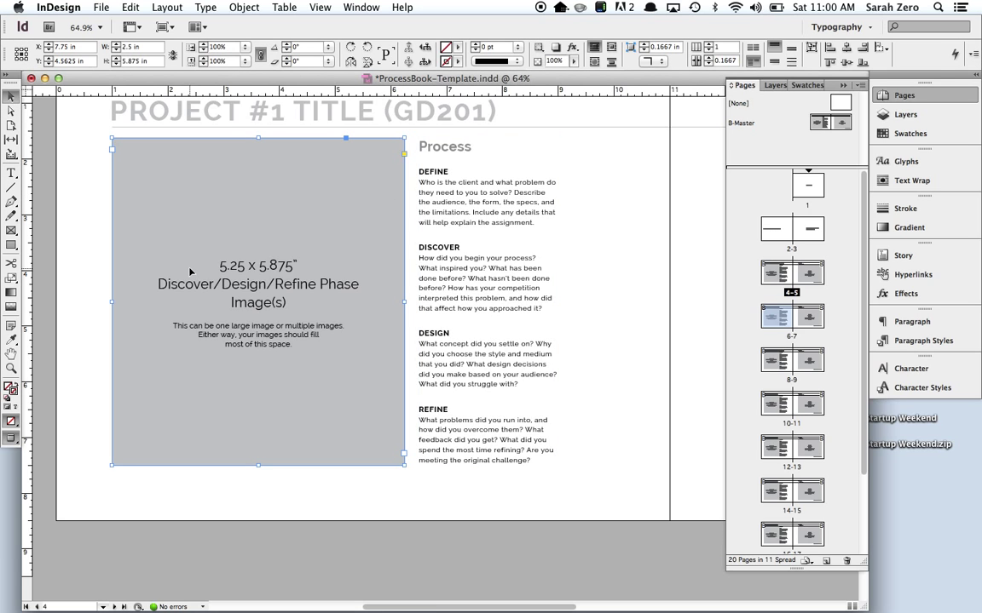
click(70, 215)
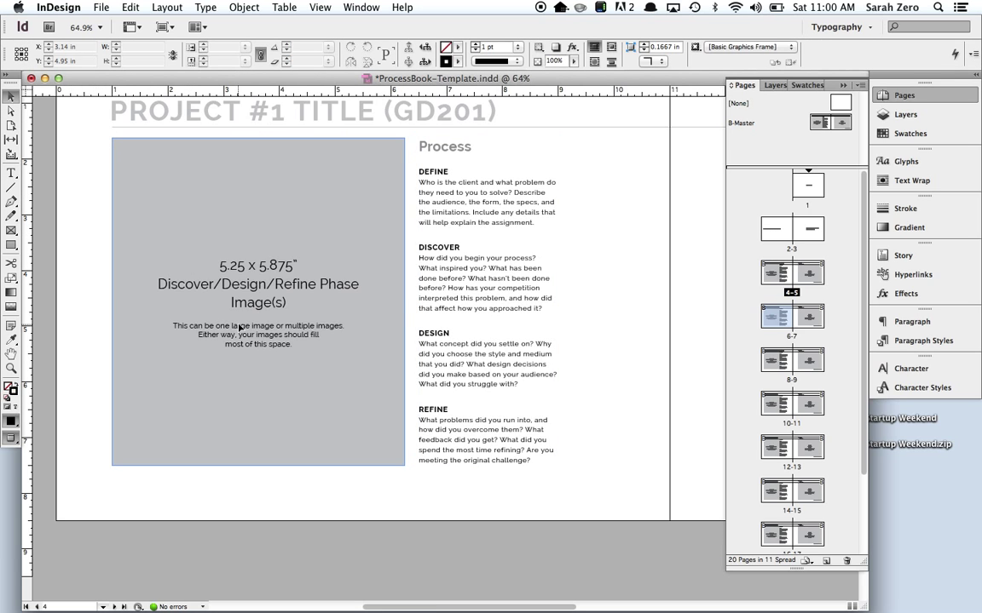
key(t)
drag(202, 230, 367, 414)
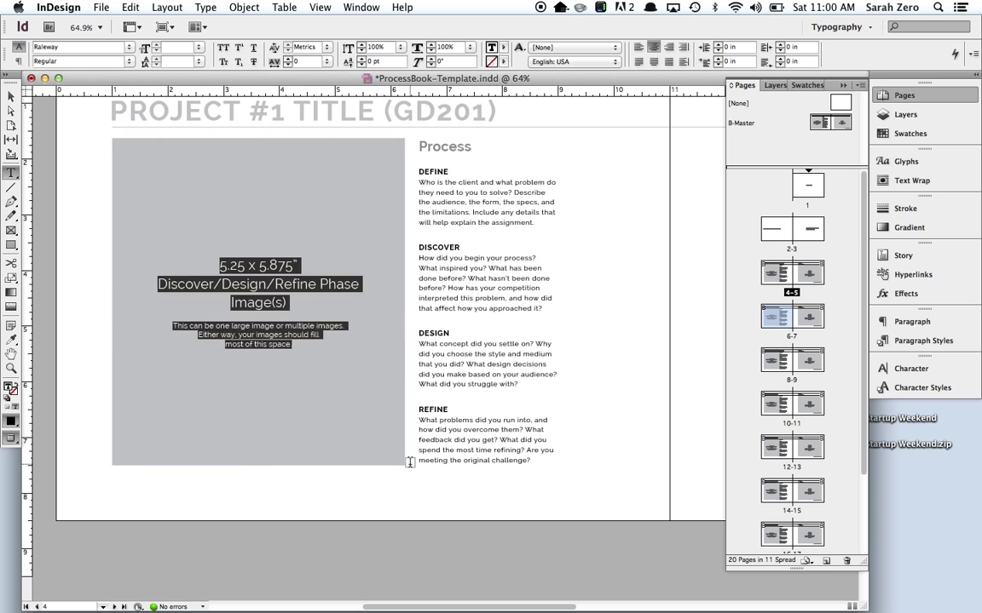
key(BackSpace)
click(10, 98)
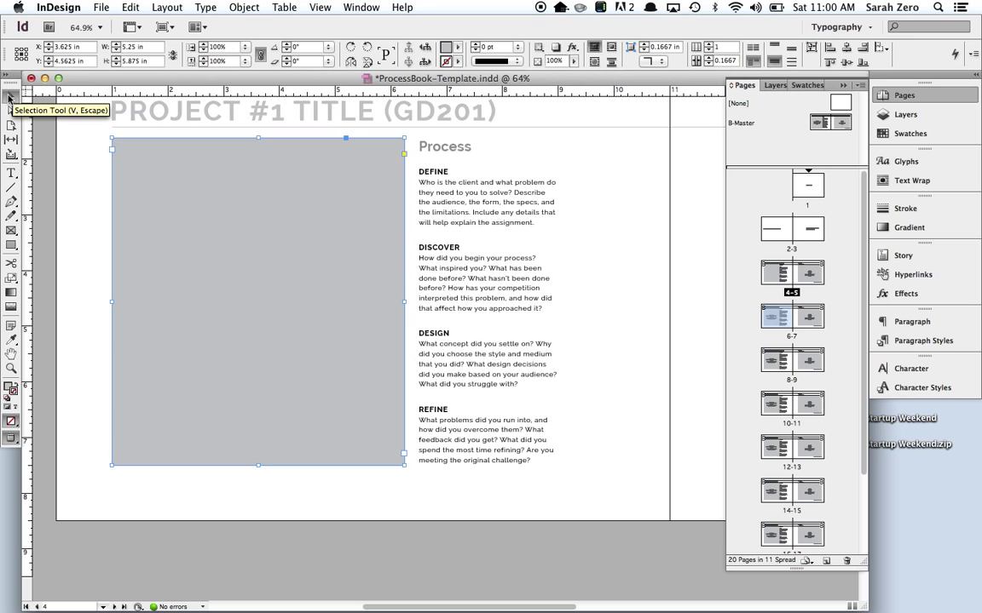
Place Maldonado-SimonSays-IMG_0092.jpg from the desktop into page 4's image frame.
click(102, 7)
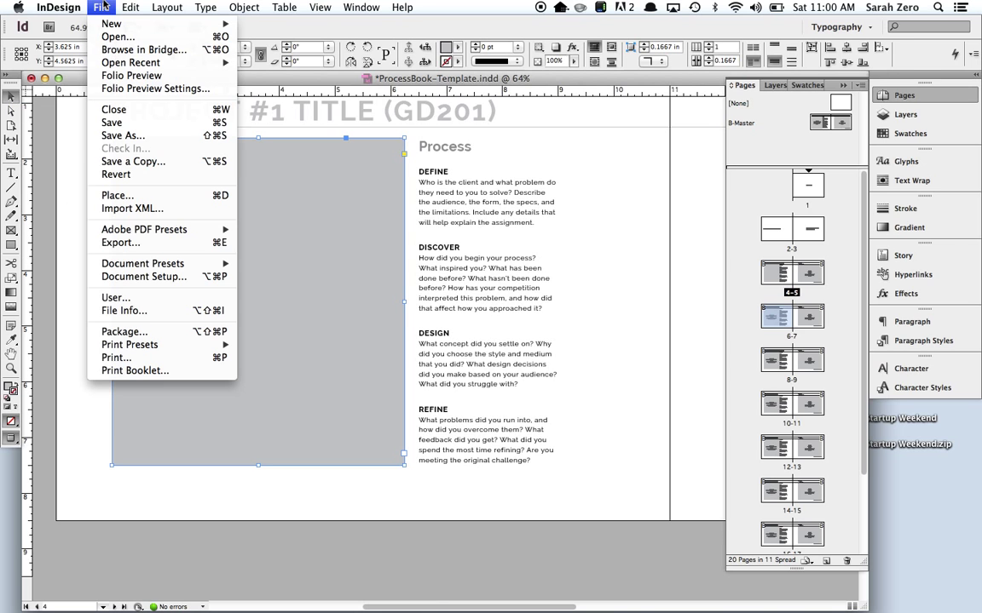
click(121, 198)
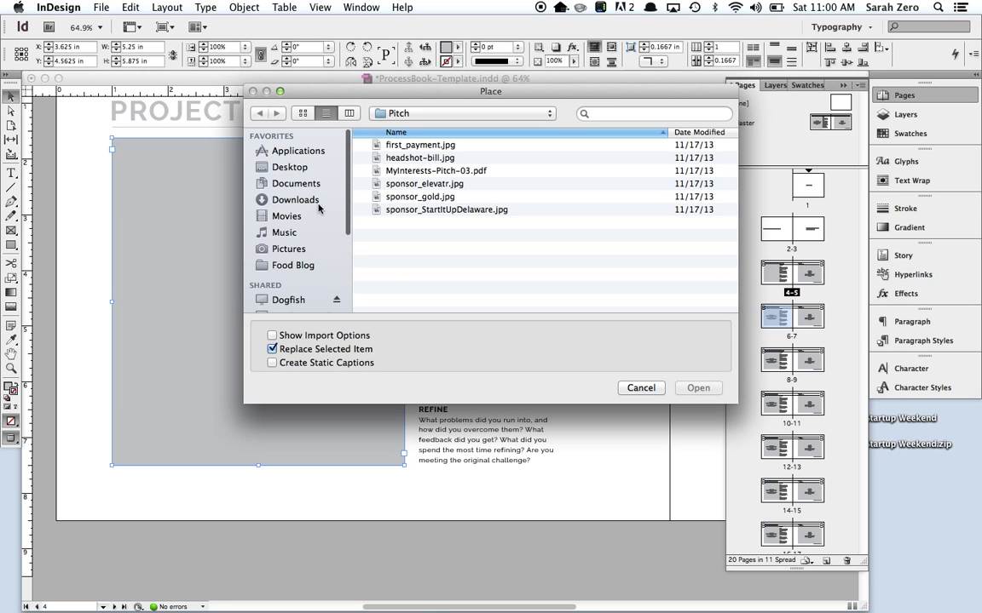
click(284, 167)
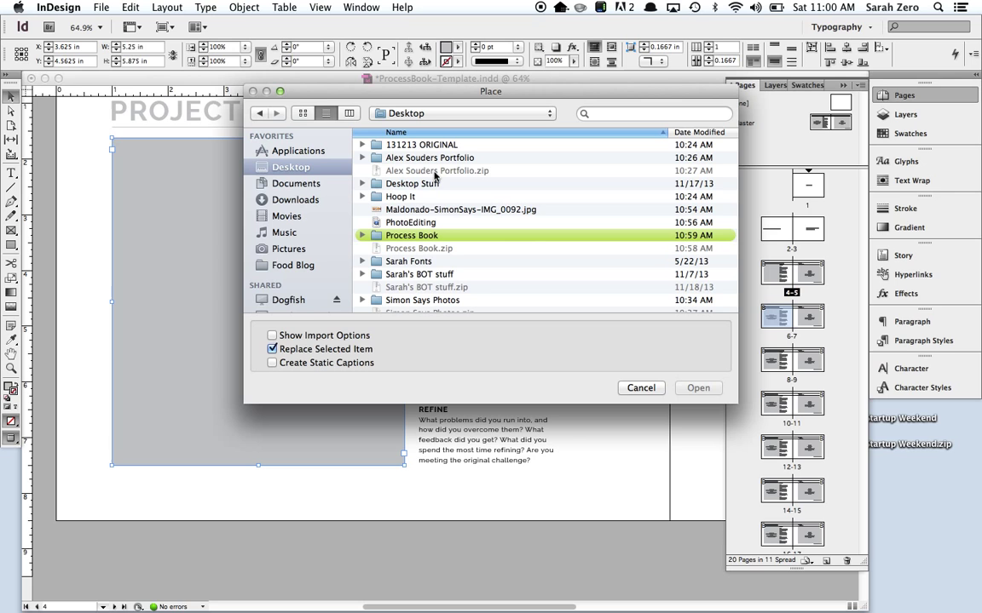
click(390, 209)
click(698, 389)
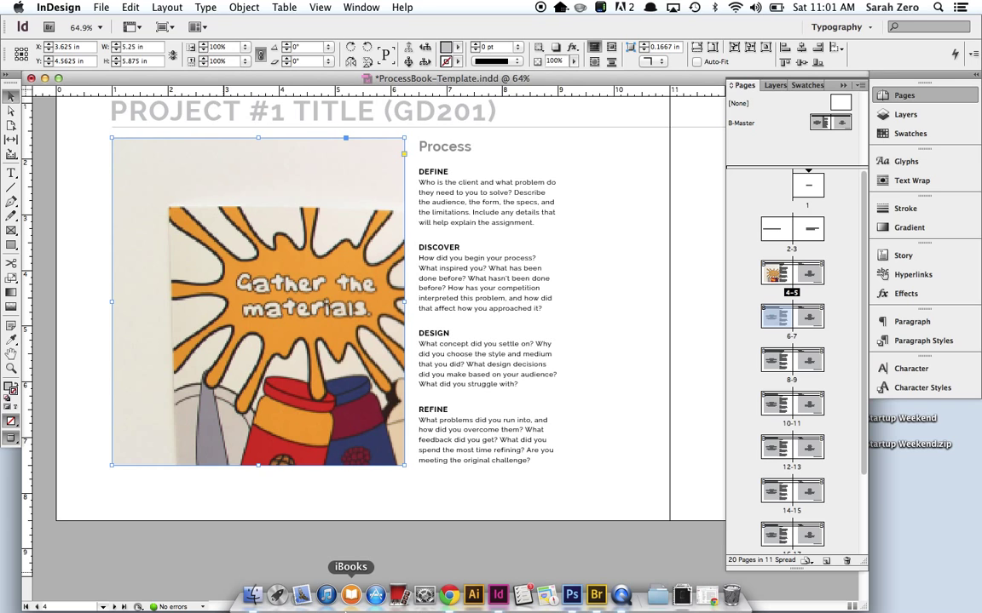
click(249, 538)
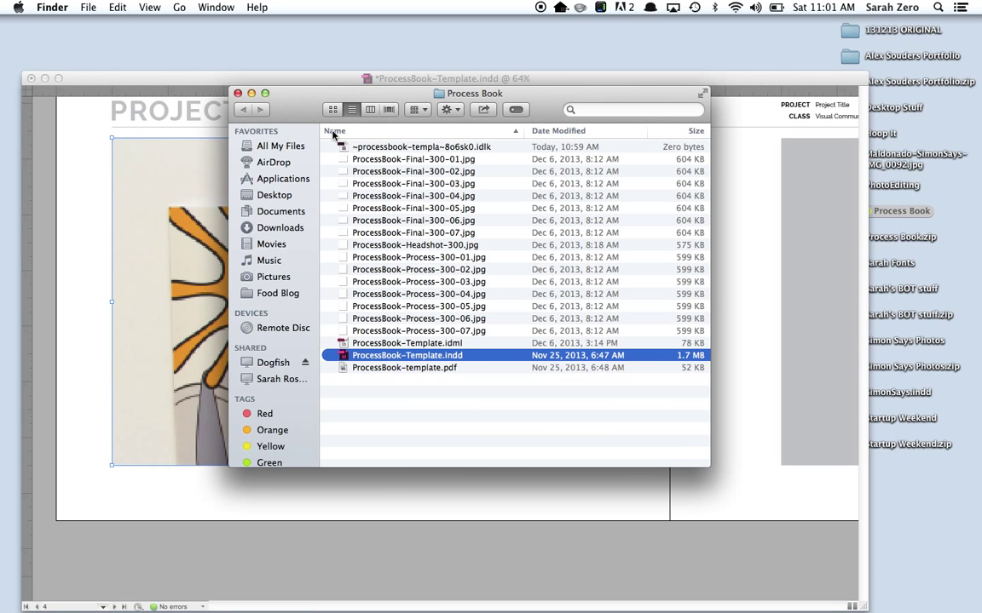
click(238, 94)
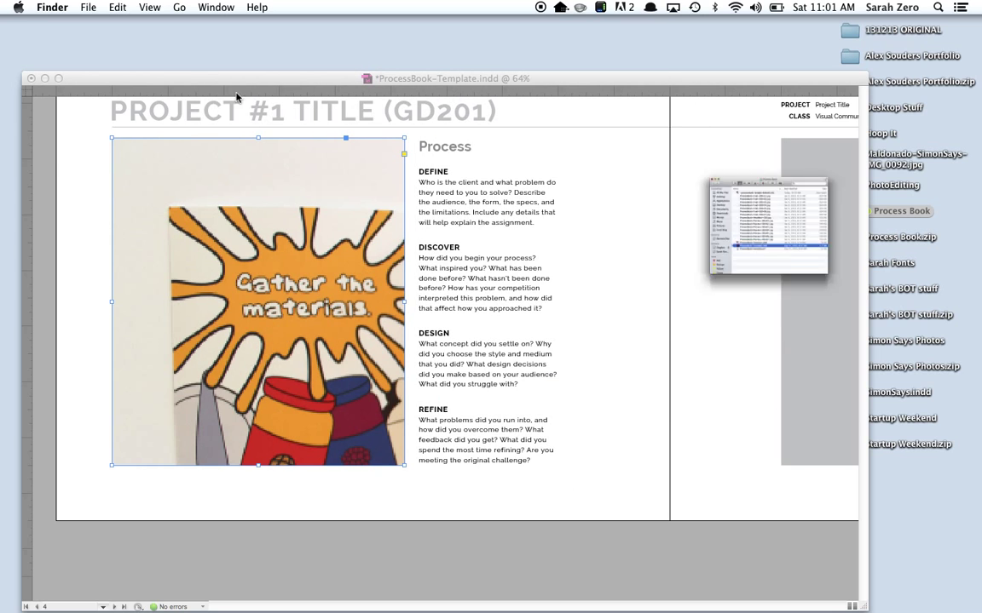
click(83, 157)
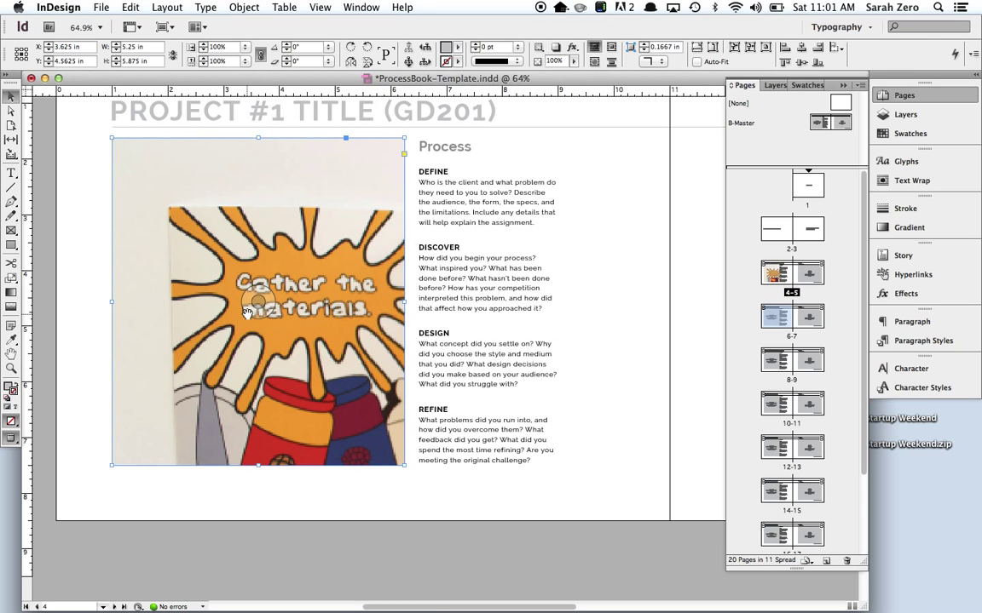
mouse_move(255, 601)
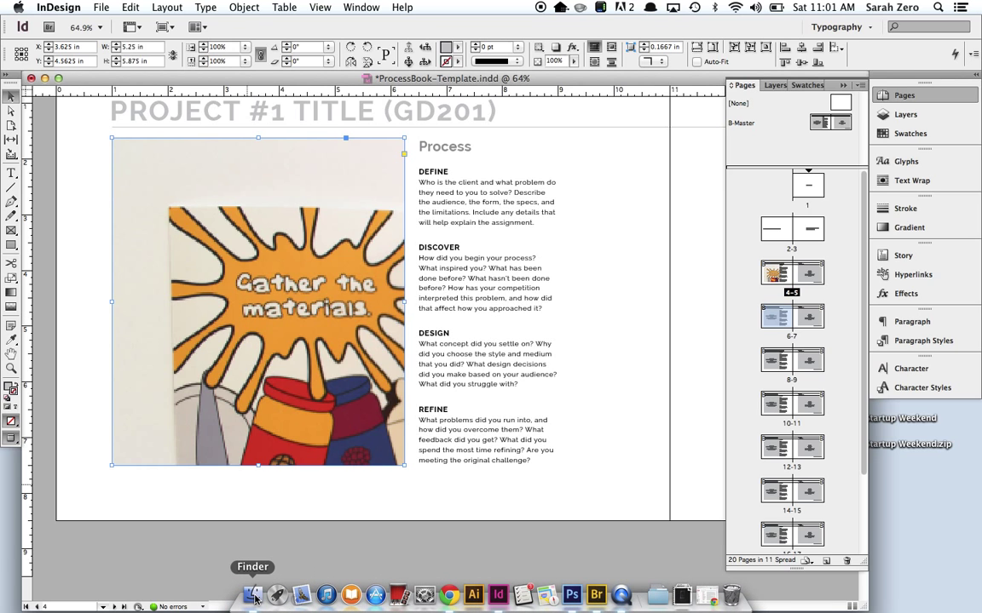
click(254, 599)
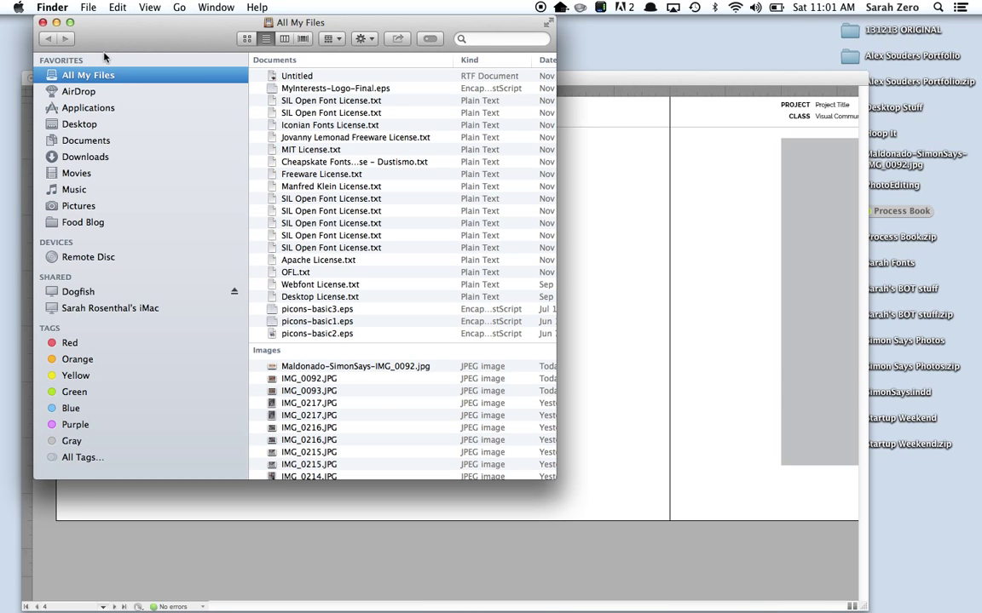
click(43, 22)
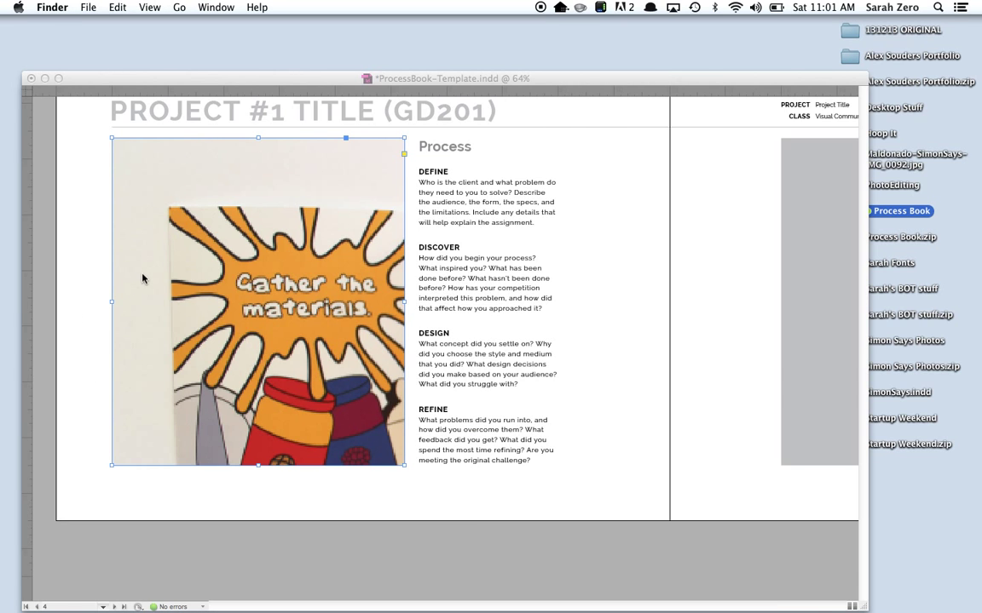
click(128, 249)
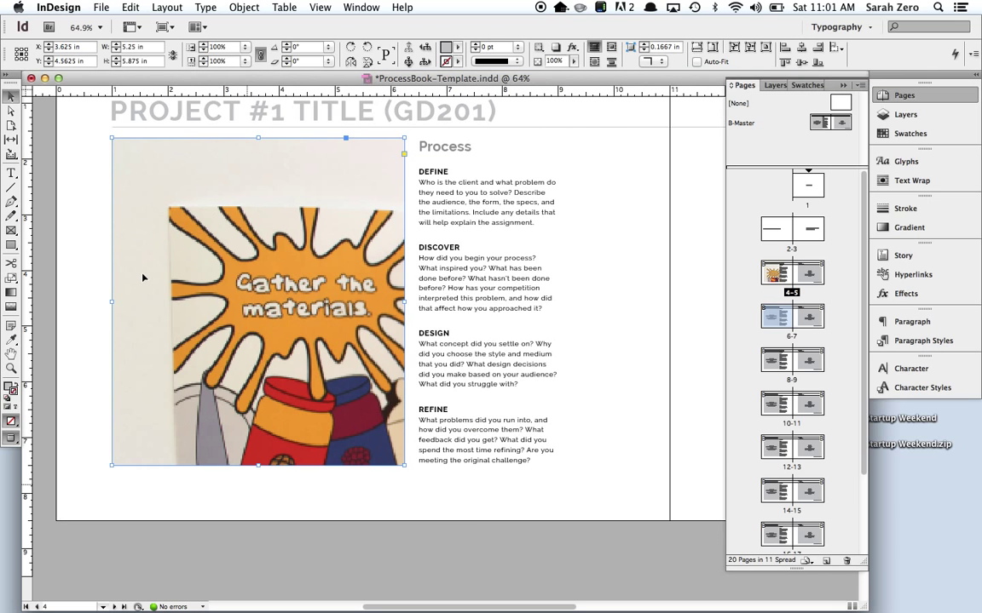
Fit the photo proportionally so the whole folded book shows inside page 4's frame.
click(700, 51)
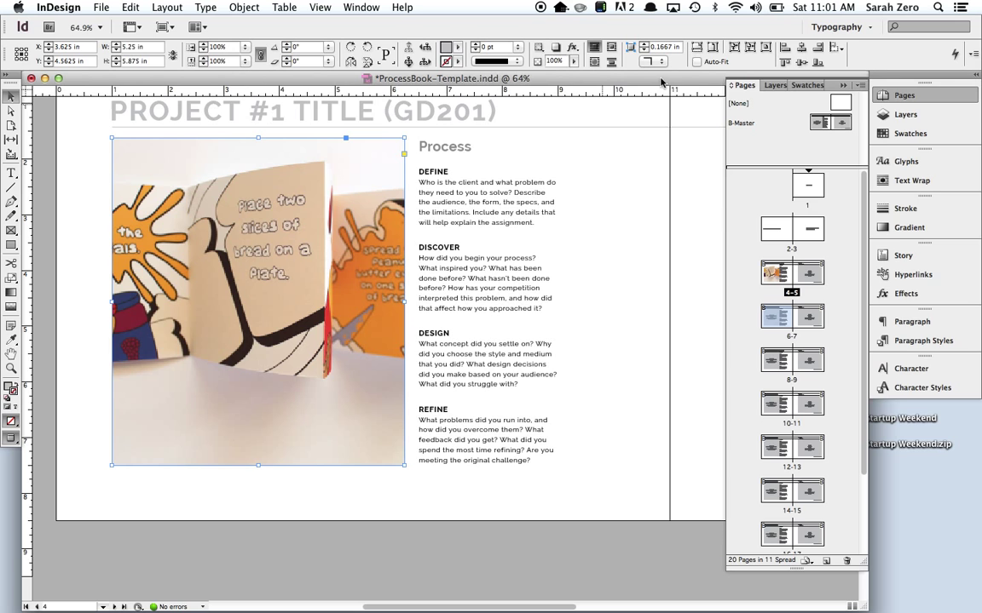
key(super+alt+shift+e)
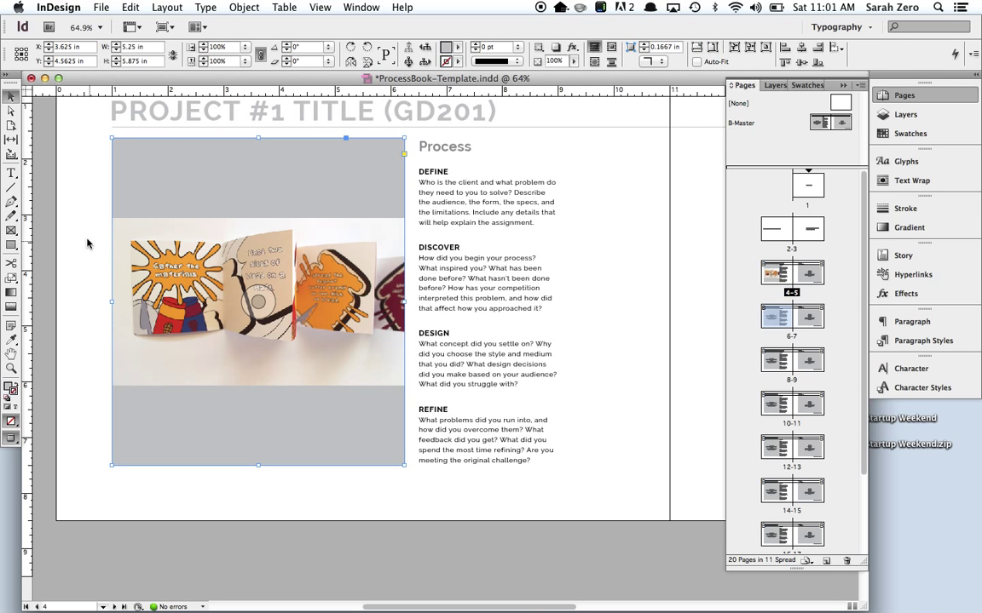
click(86, 242)
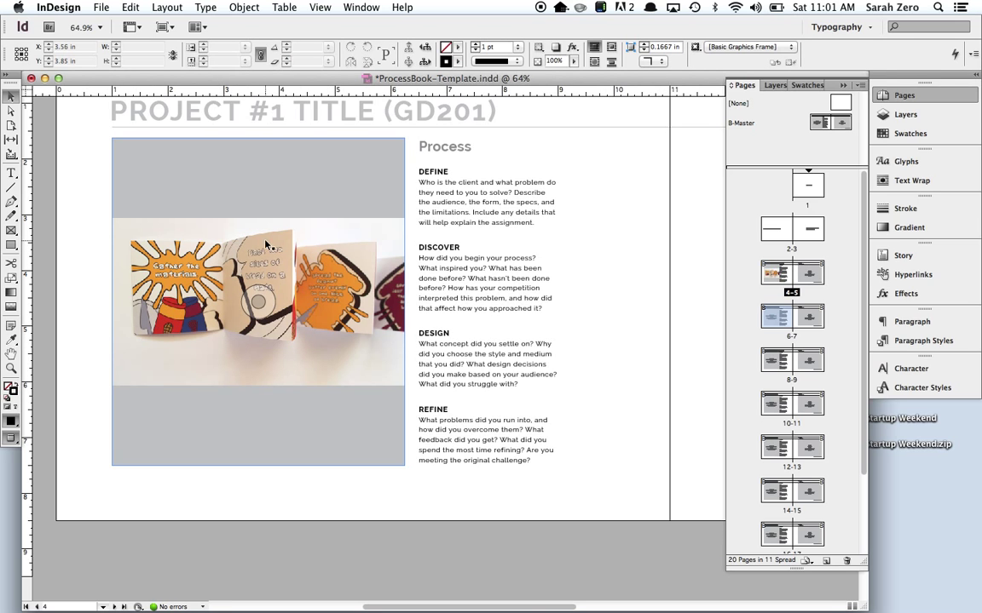
click(242, 182)
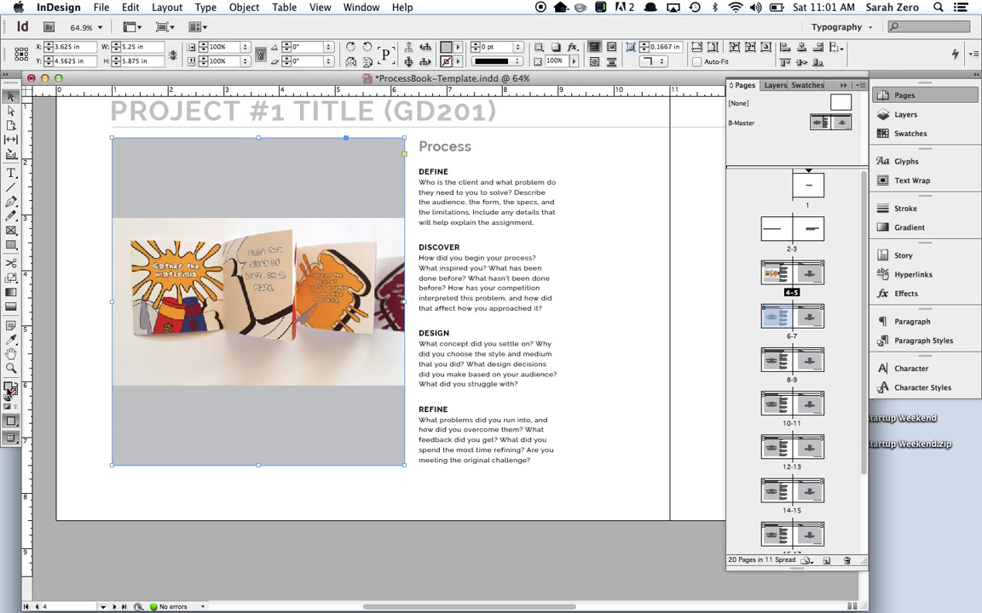
Set the image frame's fill swatch to [None], removing its grey background.
click(918, 134)
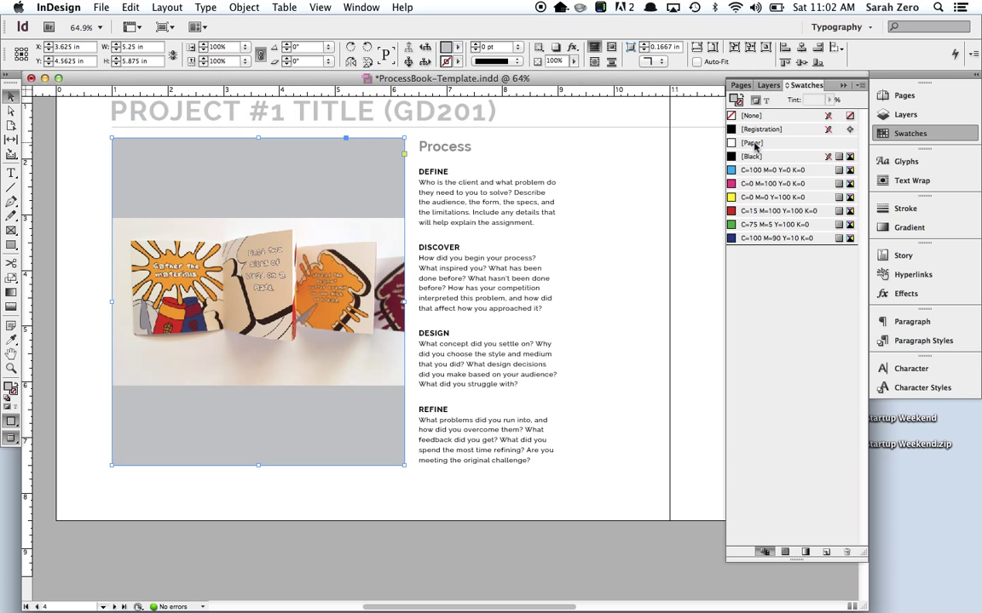
click(760, 116)
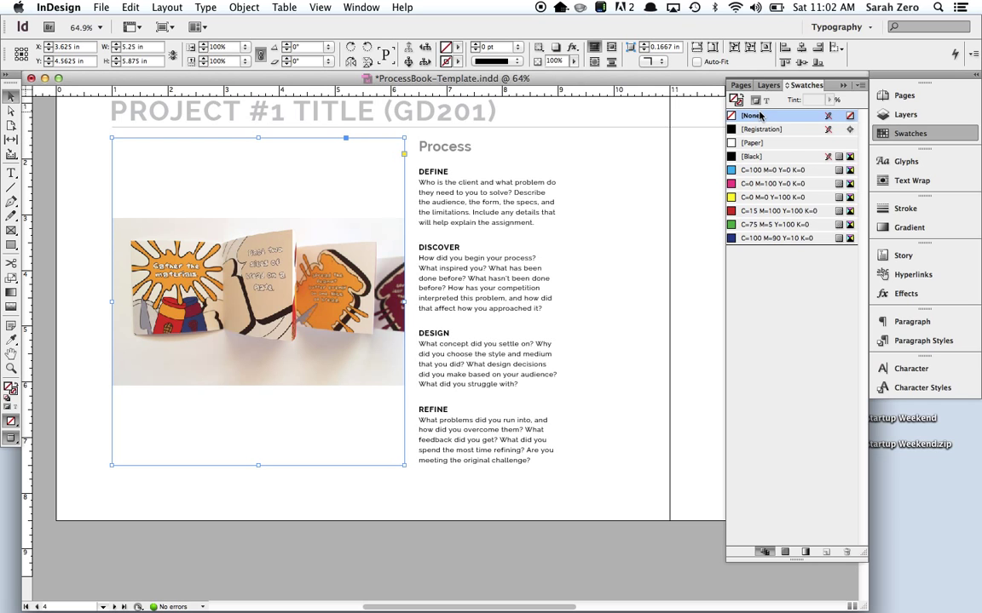
click(754, 142)
click(752, 117)
click(77, 162)
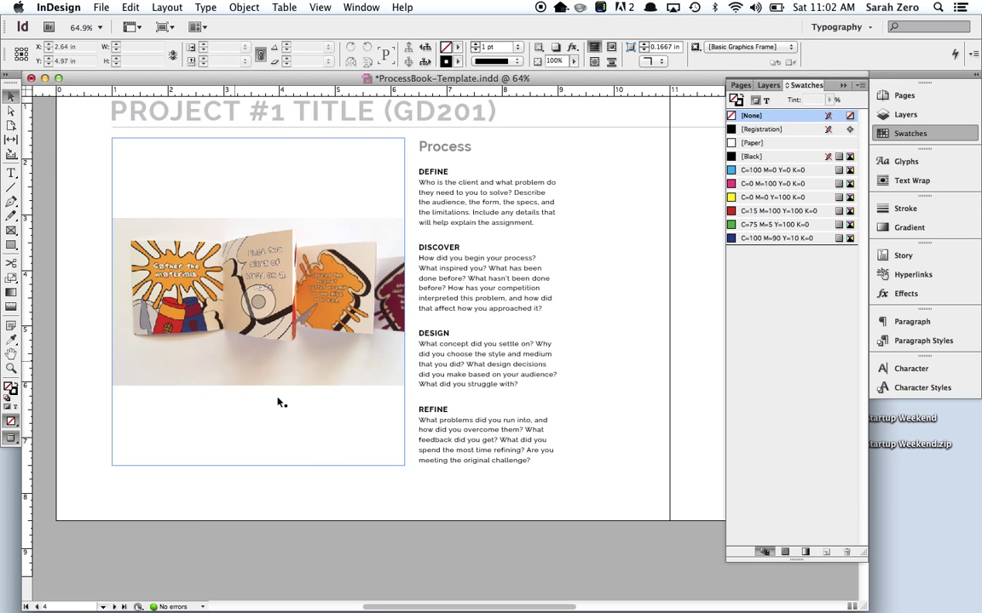
Fill the frame proportionally with the photo, then zoom in on page 5's footer.
click(303, 462)
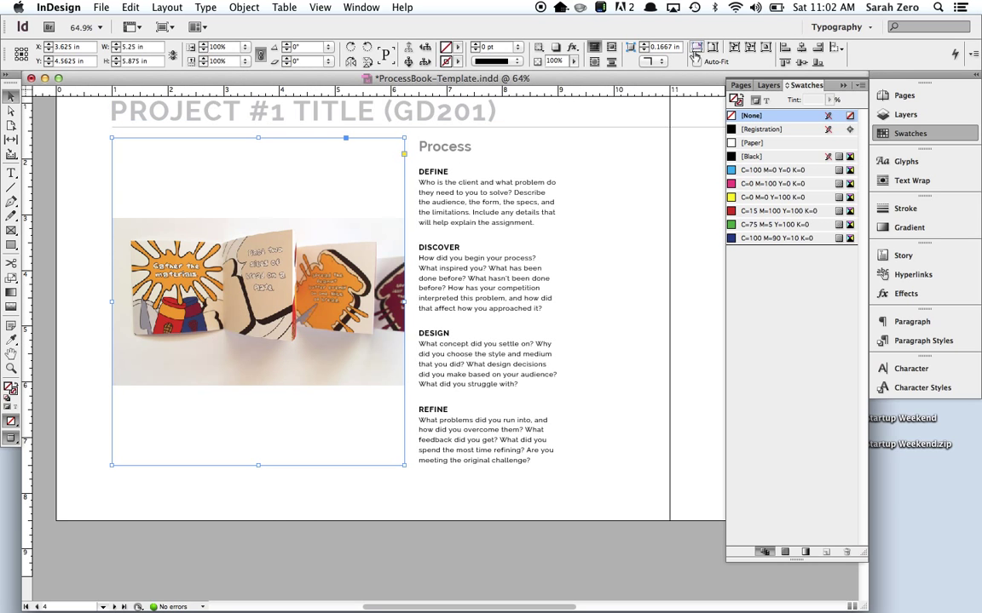
click(694, 49)
click(11, 352)
drag(362, 270, 143, 382)
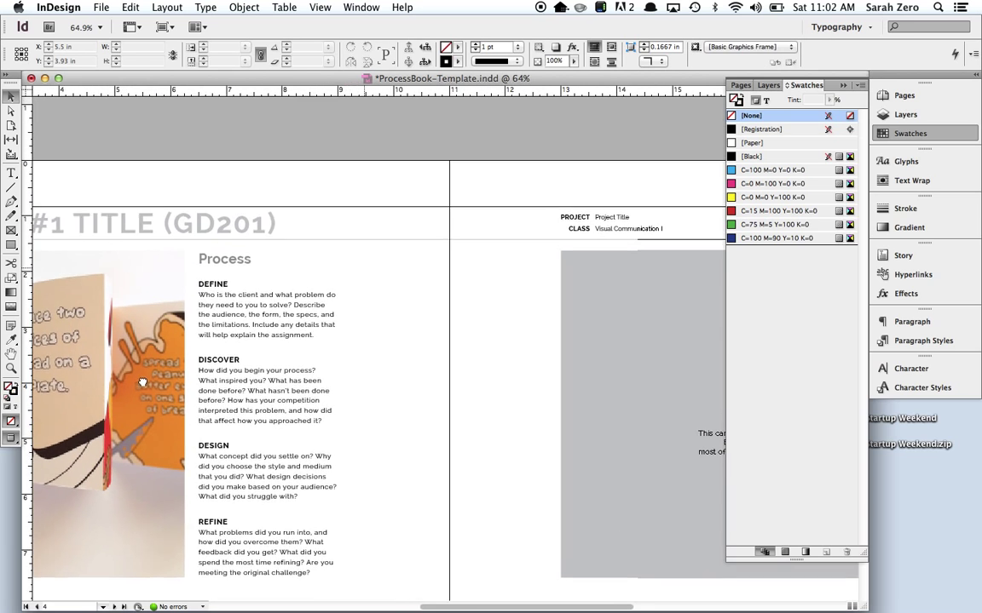
key(super+minus)
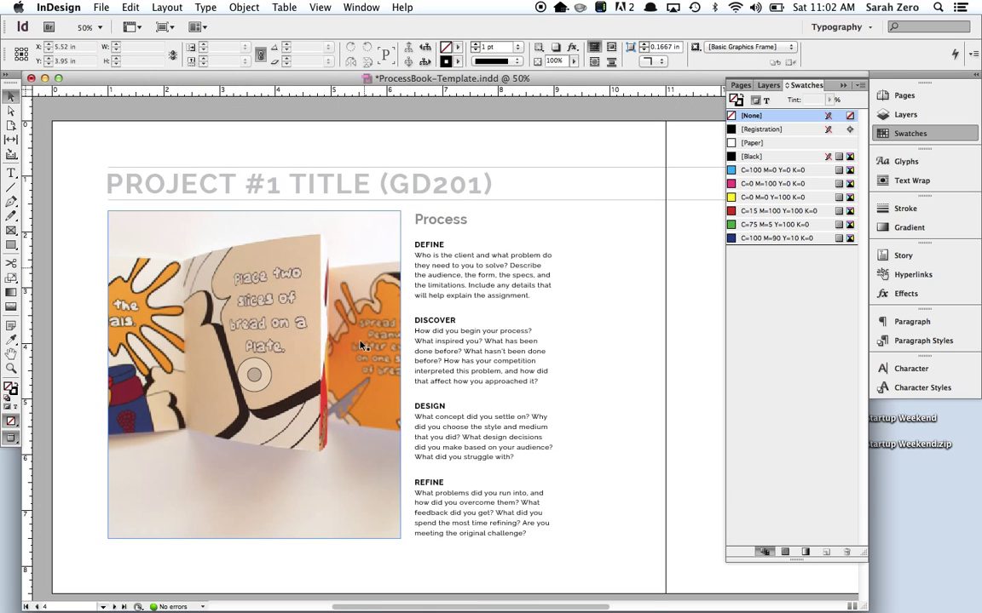
drag(362, 345, 241, 159)
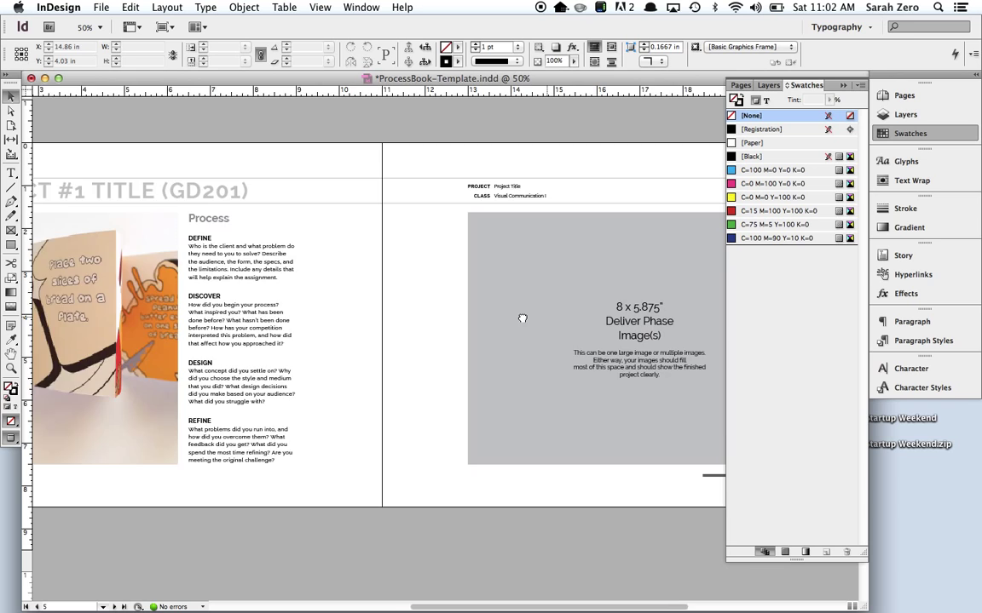
scroll(522, 319, right, 5)
key(super+equal)
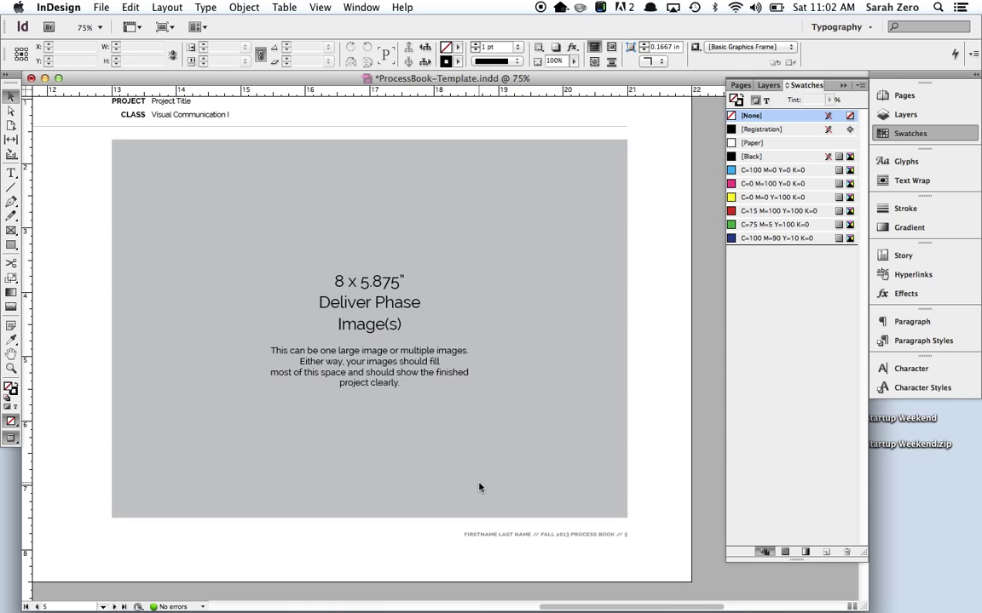
key(super+equal)
scroll(478, 482, down, 3)
scroll(477, 483, right, 3)
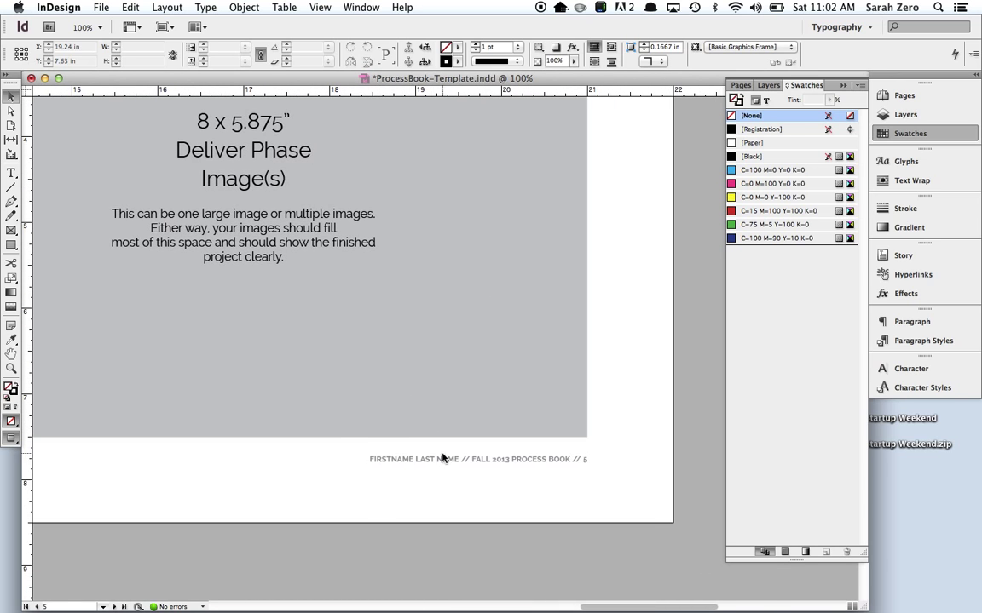
Replace FIRSTNAME LAST NAME in the B-Master footer with the author's name.
click(901, 96)
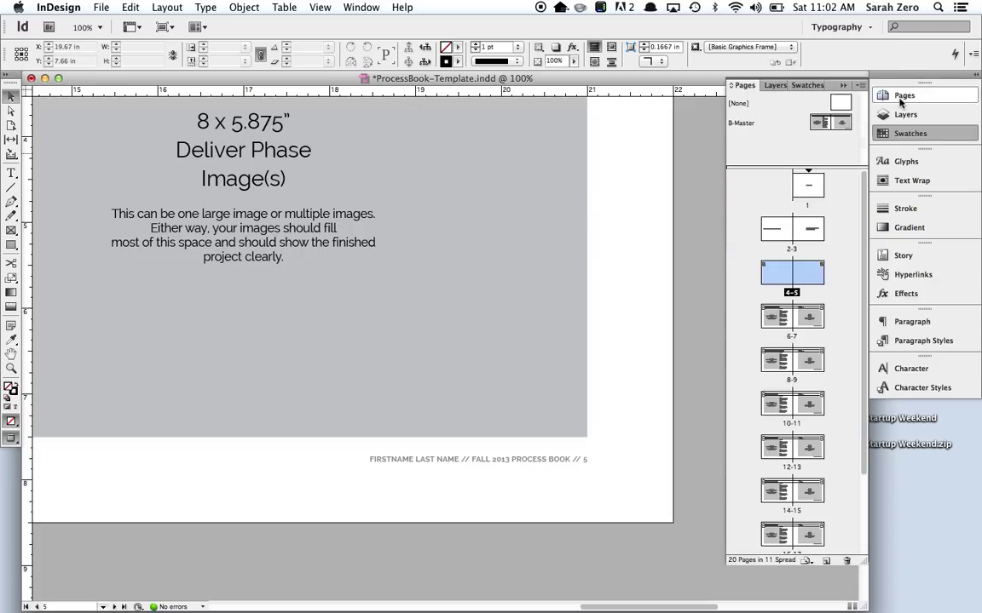
double_click(835, 123)
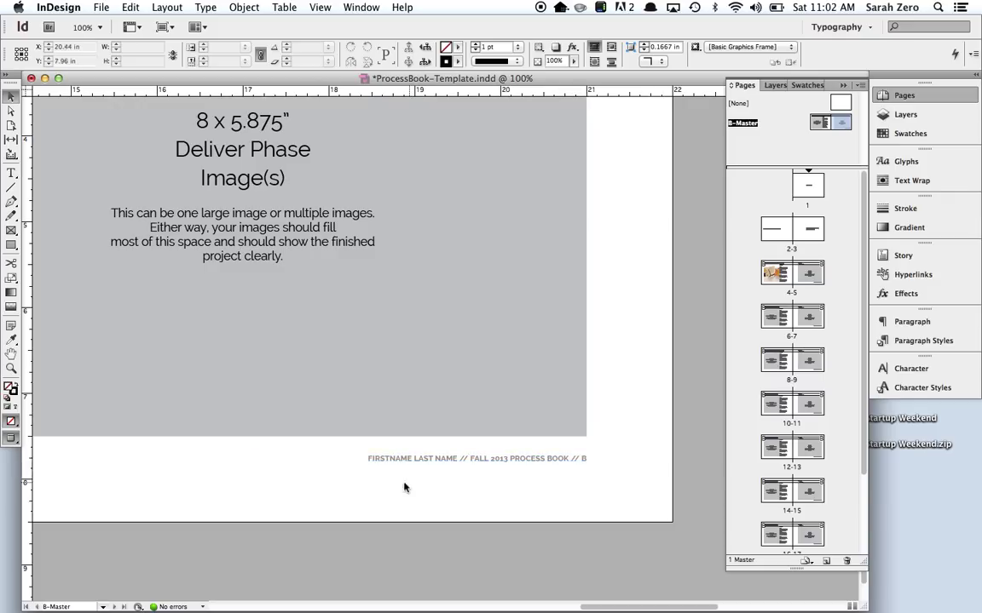
double_click(447, 461)
drag(457, 460, 347, 458)
text(Sarah Zer)
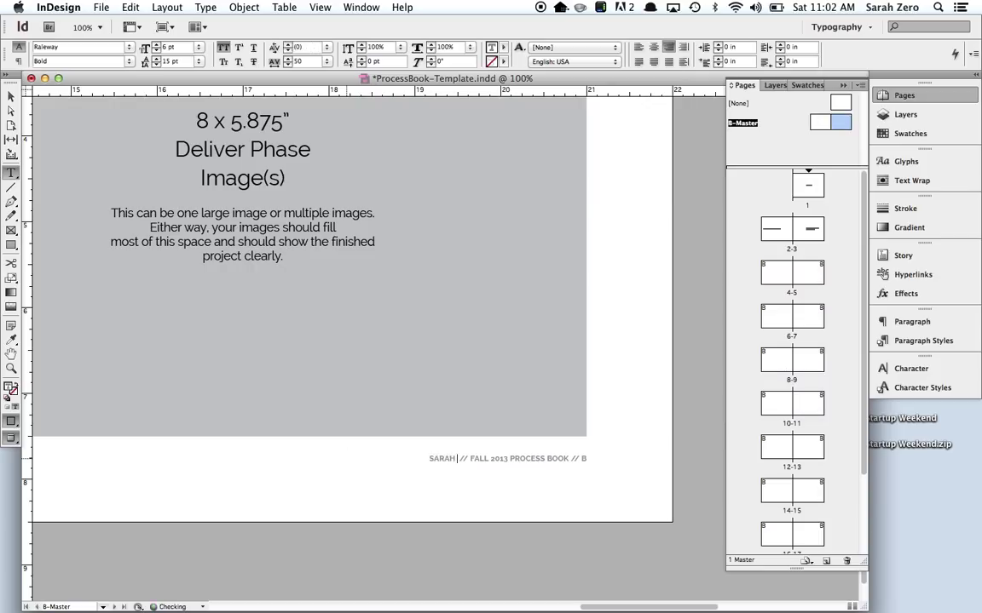
text(o)
click(12, 97)
click(423, 498)
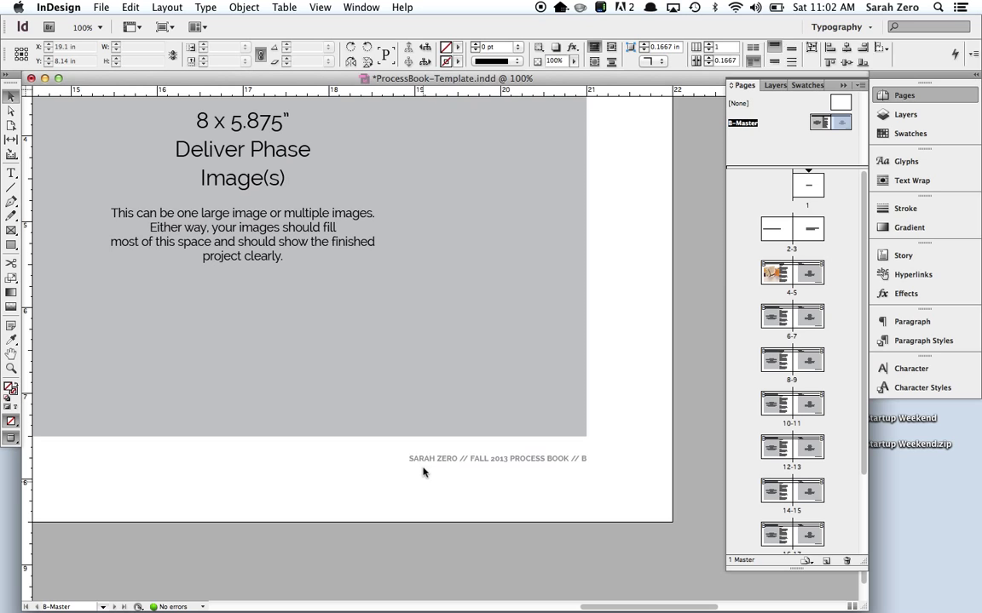
click(471, 460)
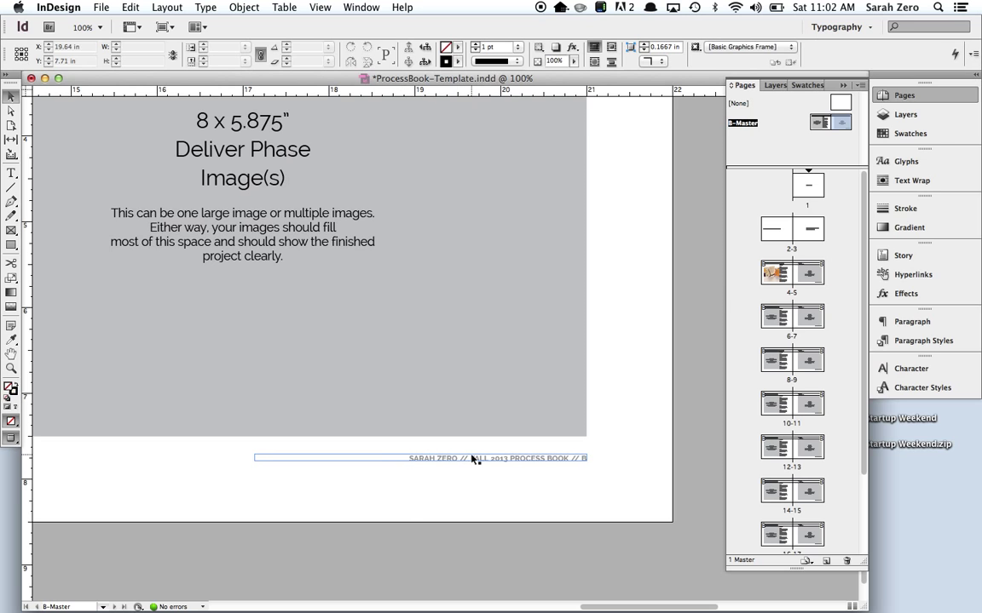
Review page 5's placeholder on spread 4–5, then jump to title spread 2–3.
double_click(775, 275)
key(super+minus)
key(super+minus)
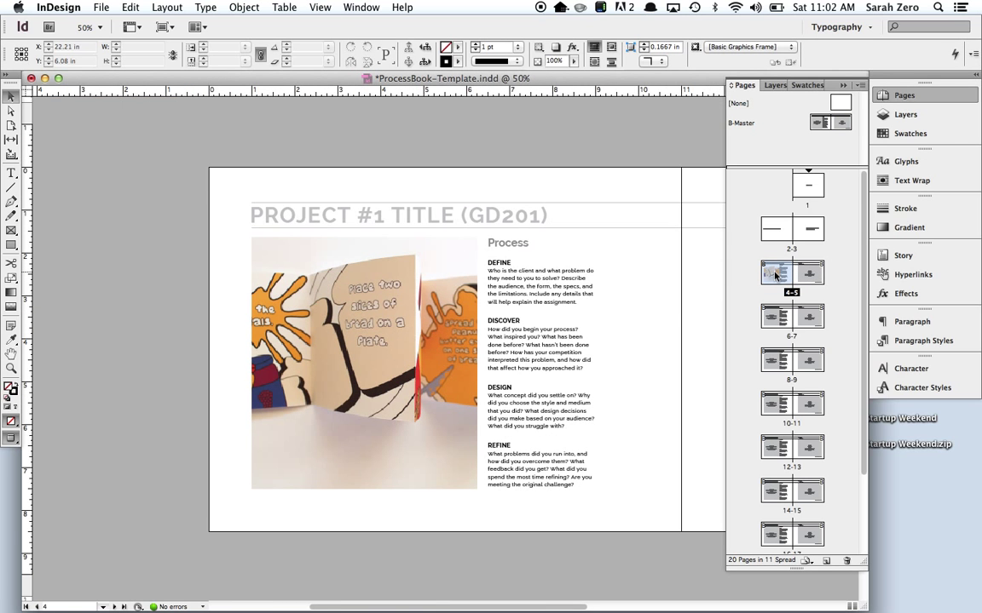
drag(531, 323, 121, 358)
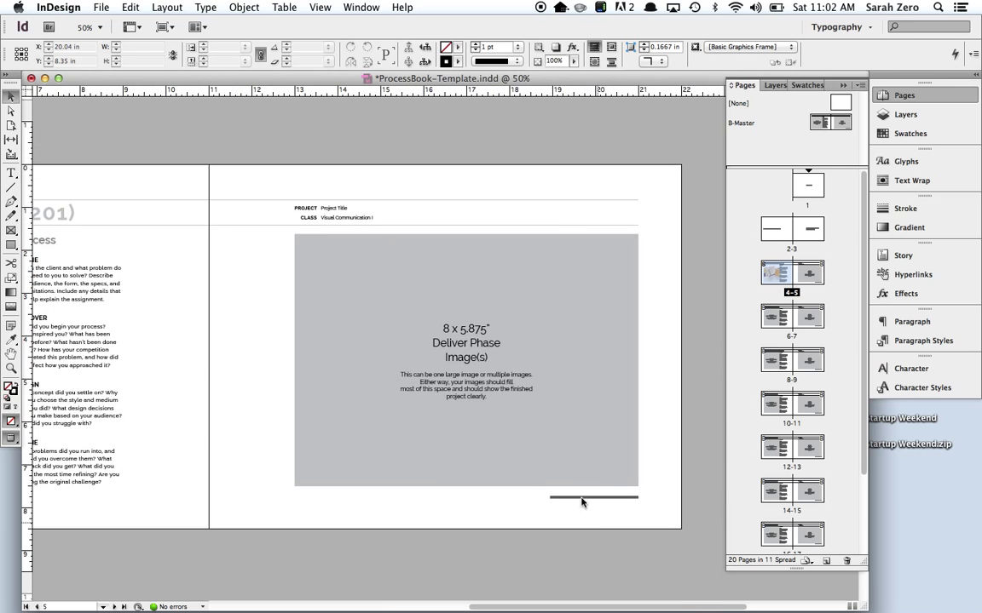
key(super+equal)
key(super+equal)
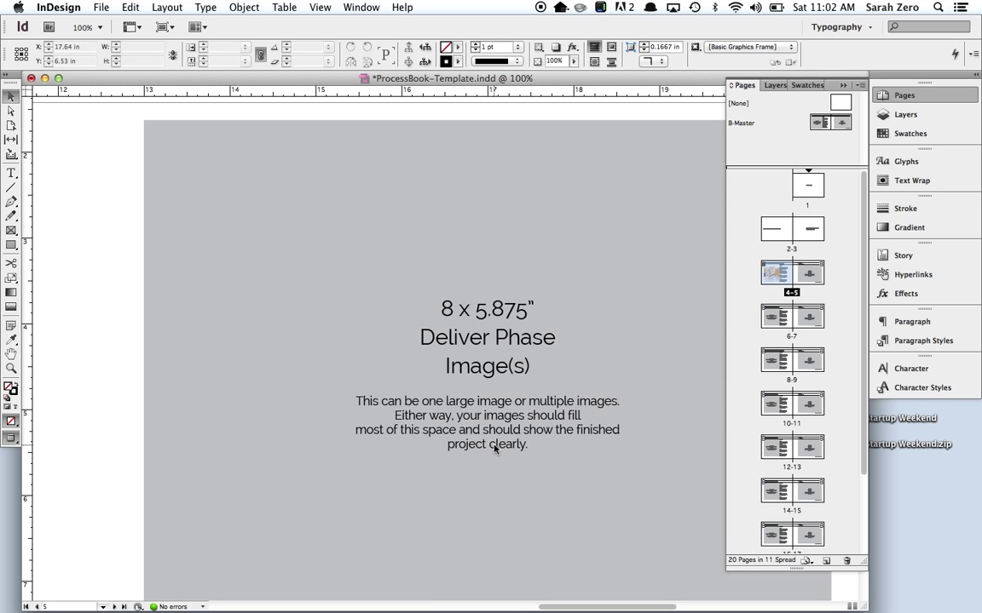
drag(476, 353, 330, 304)
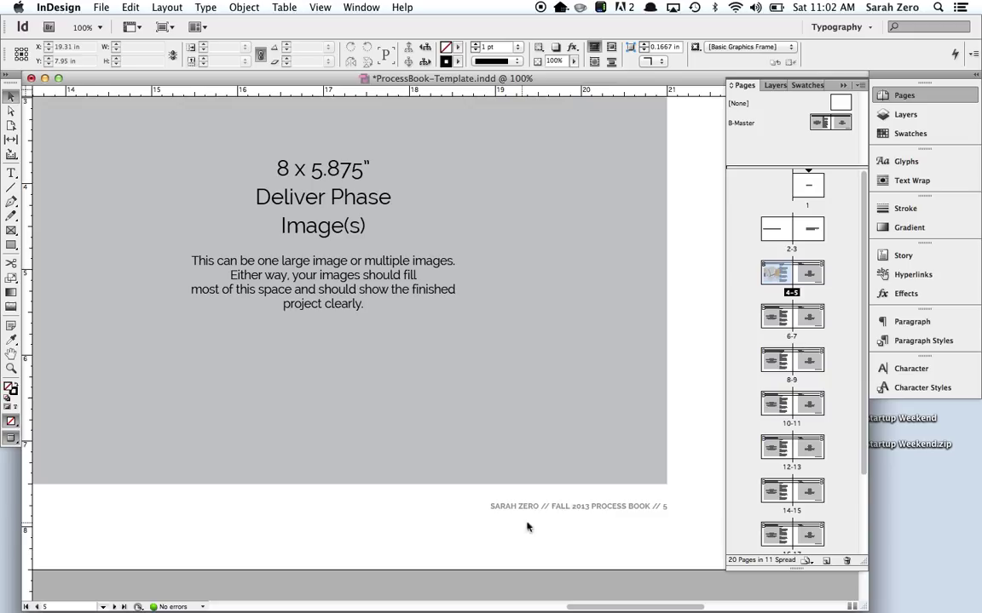
double_click(812, 235)
Zoom out to show the cover and title spread and select the [COVER] text.
key(super+minus)
key(super+minus)
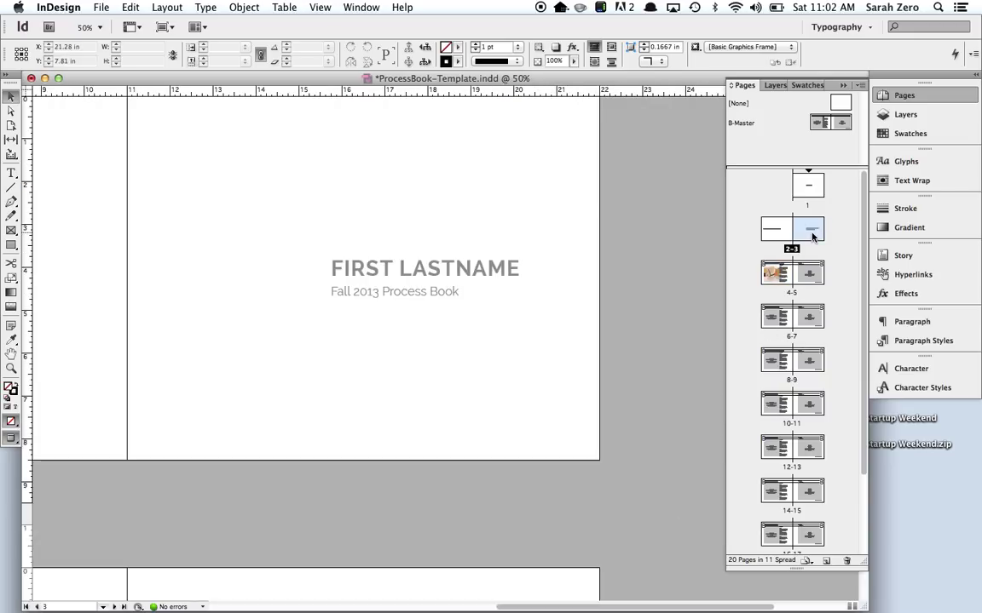
scroll(659, 341, up, 5)
key(super+minus)
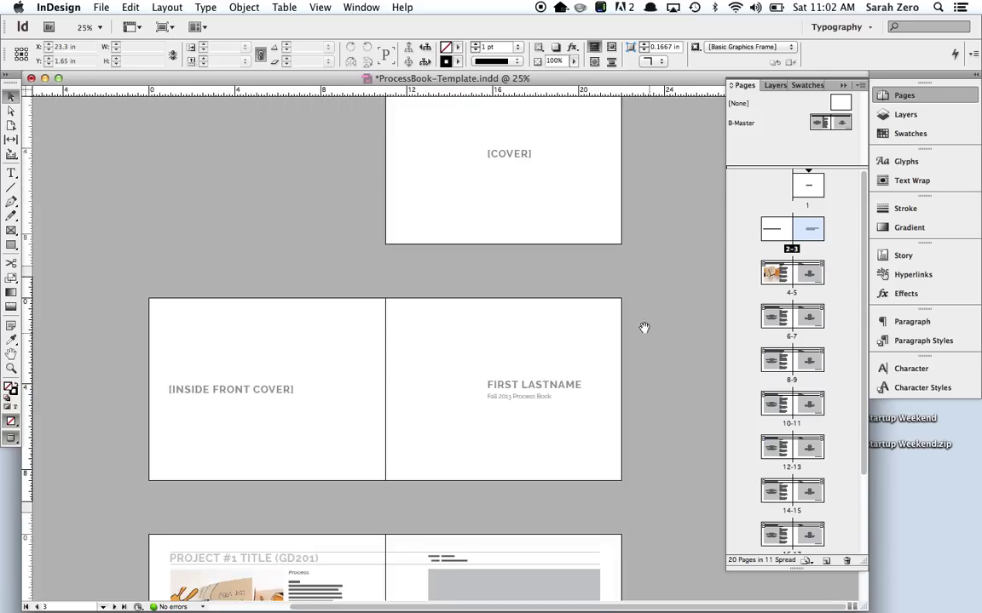
scroll(609, 336, up, 3)
click(517, 246)
double_click(509, 228)
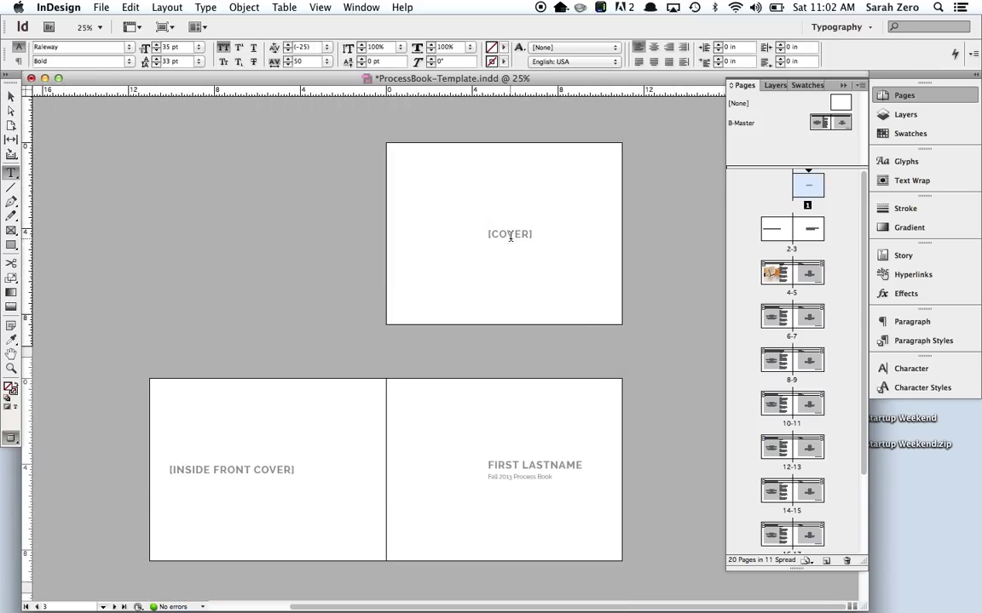
triple_click(509, 234)
click(10, 94)
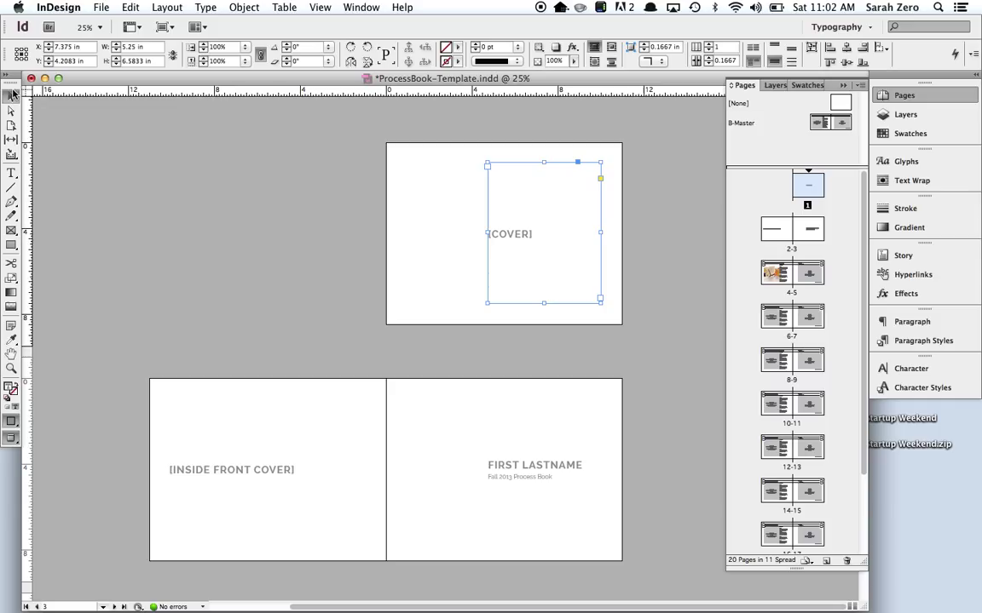
Retype FIRST LASTNAME on page 3 as the author's name in capitals.
click(499, 472)
double_click(499, 472)
triple_click(453, 465)
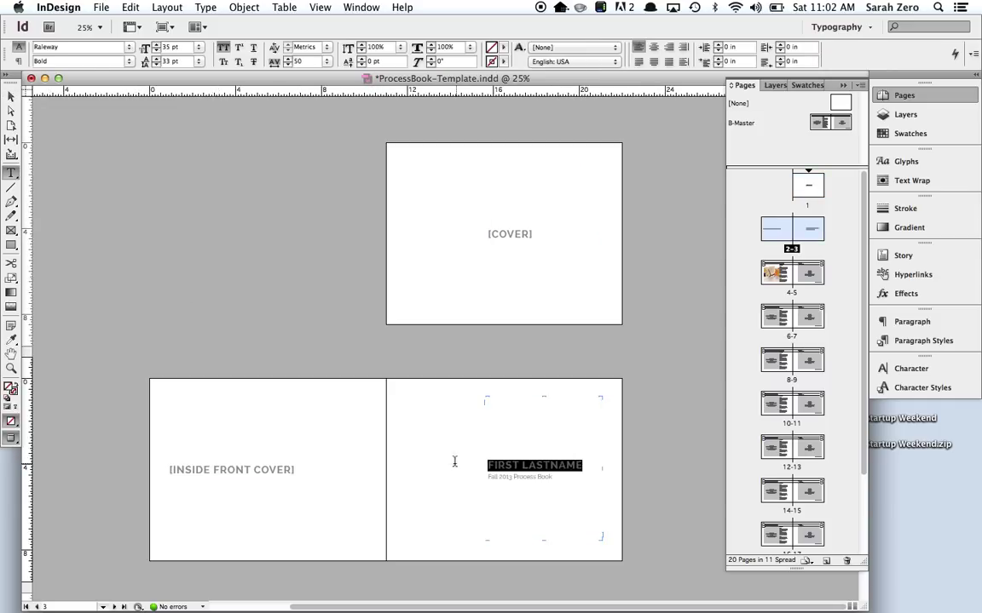
text(SARAH ZERO)
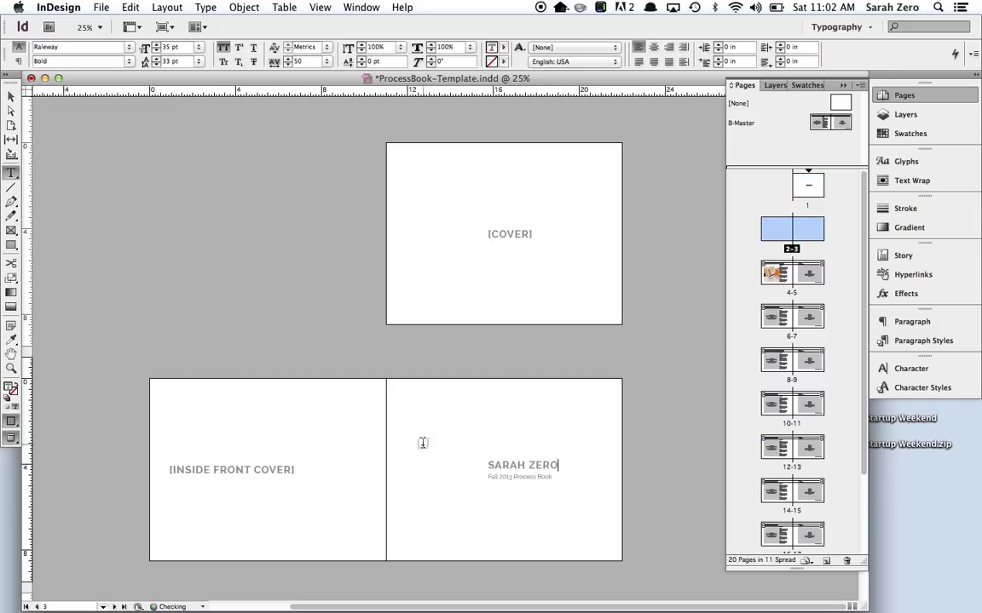
click(11, 94)
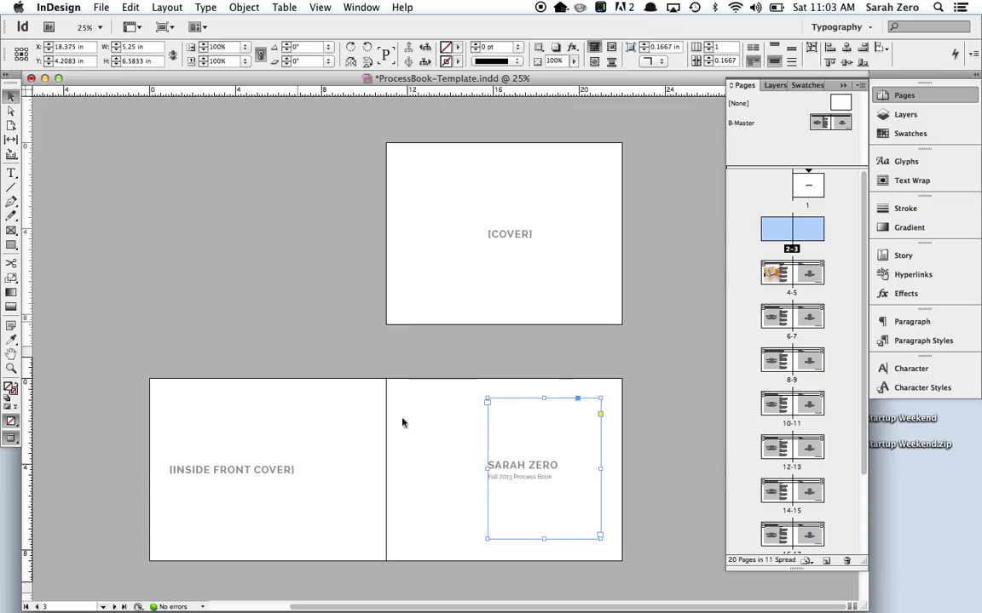
Delete [COVER], paste the name block in place on page 1, and delete [INSIDE FRONT COVER].
click(510, 261)
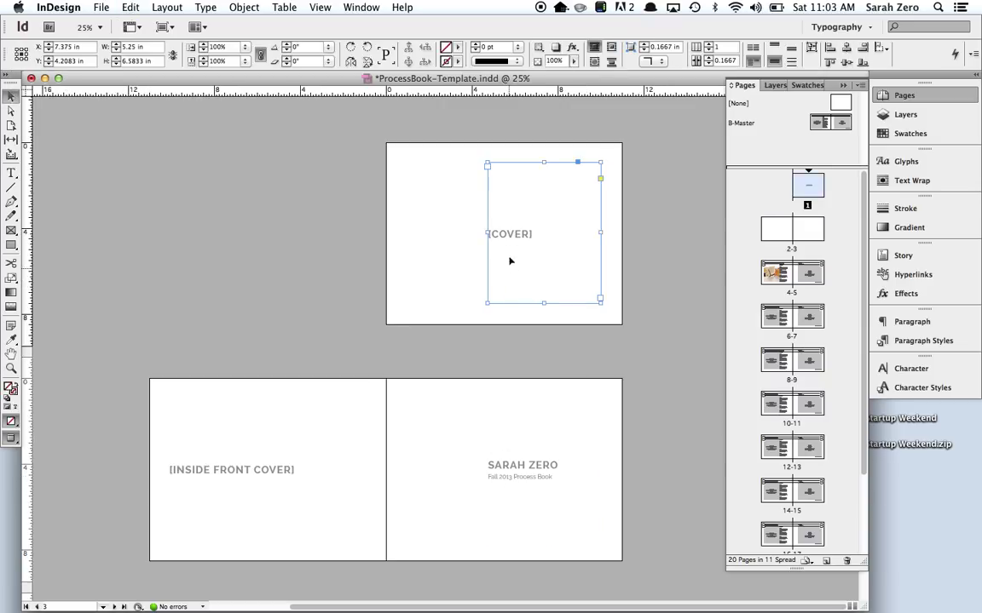
key(Delete)
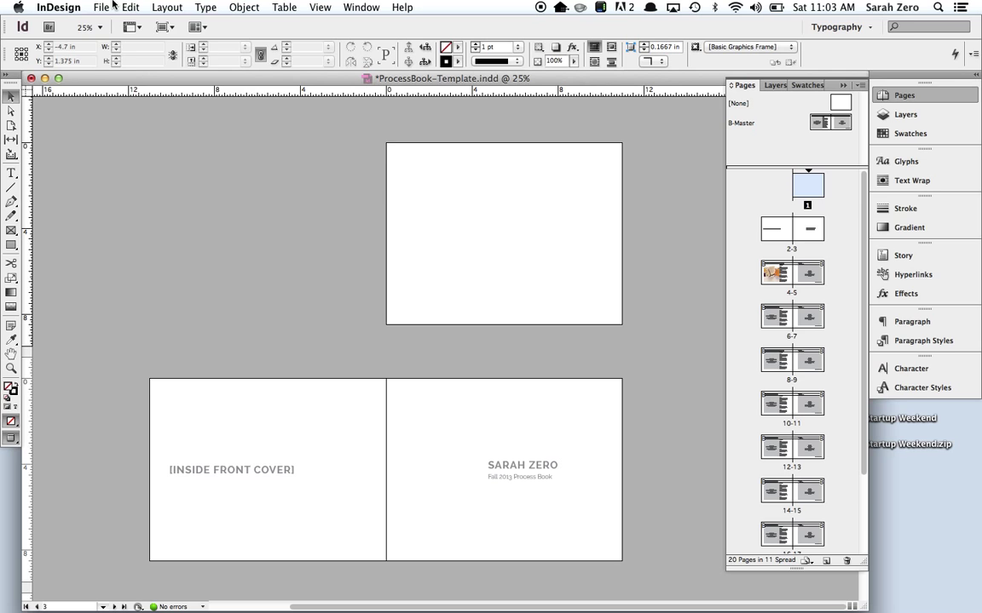
click(102, 7)
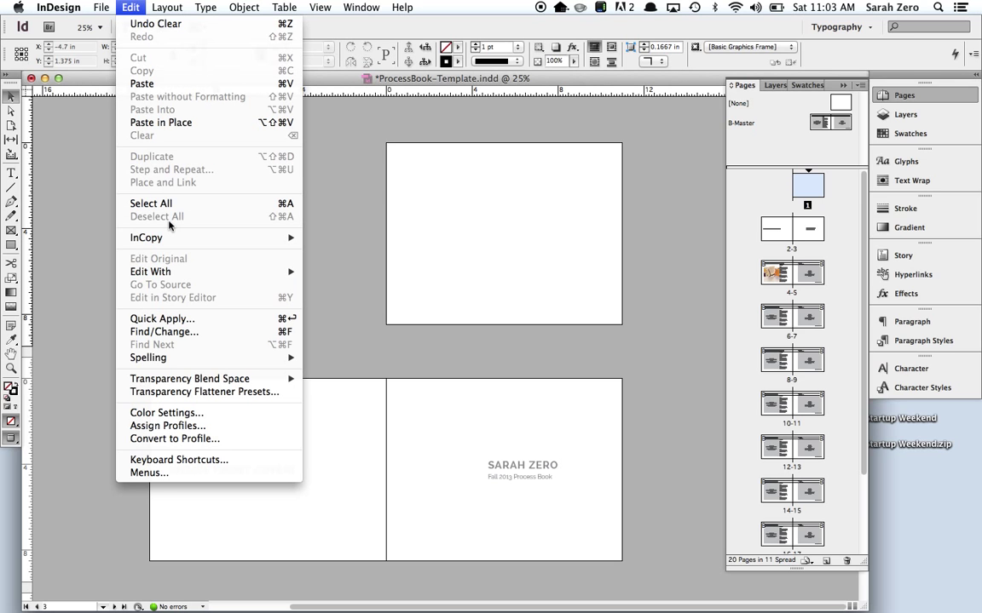
click(163, 128)
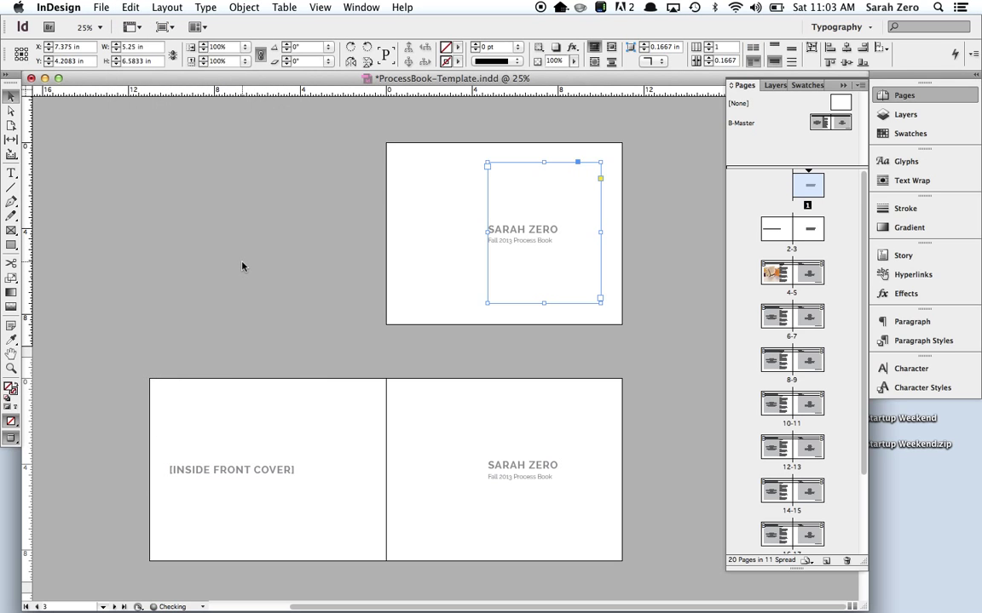
click(242, 266)
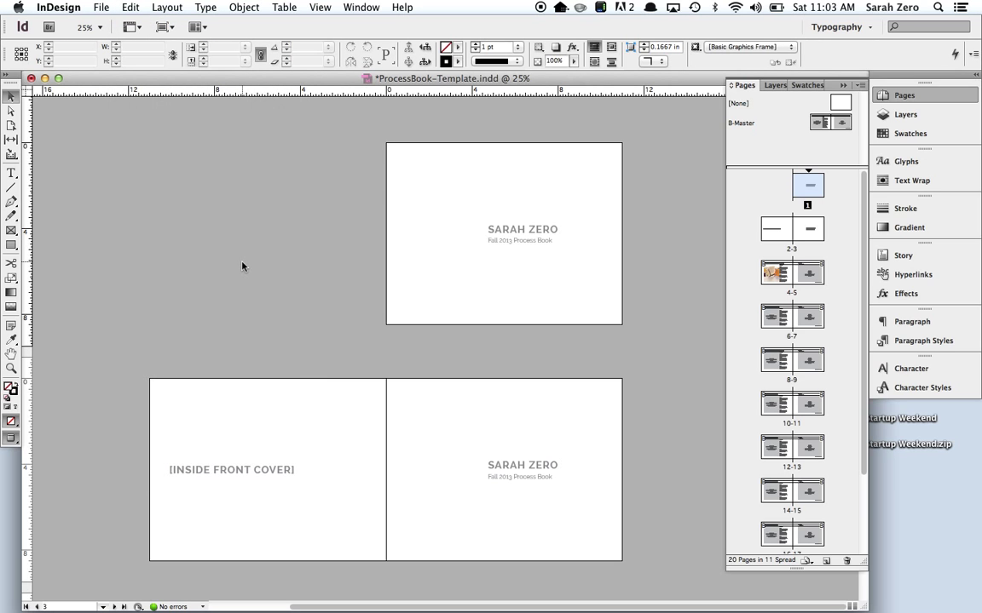
click(217, 469)
key(Delete)
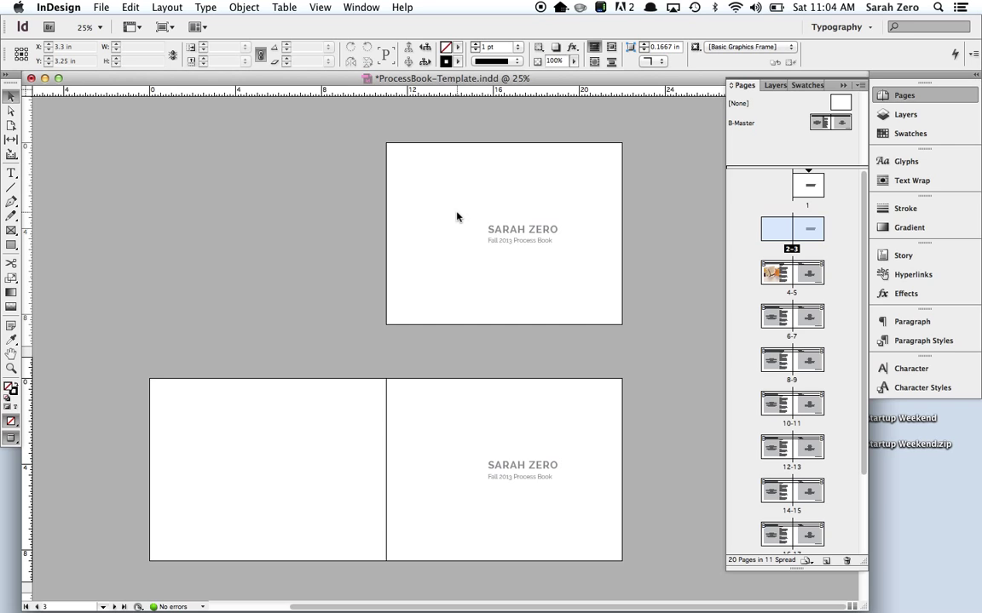
Zoom to 50–75% and scroll through the project spreads to review them.
key(super+equal)
drag(497, 361, 424, 324)
scroll(424, 325, down, 5)
scroll(423, 324, right, 1)
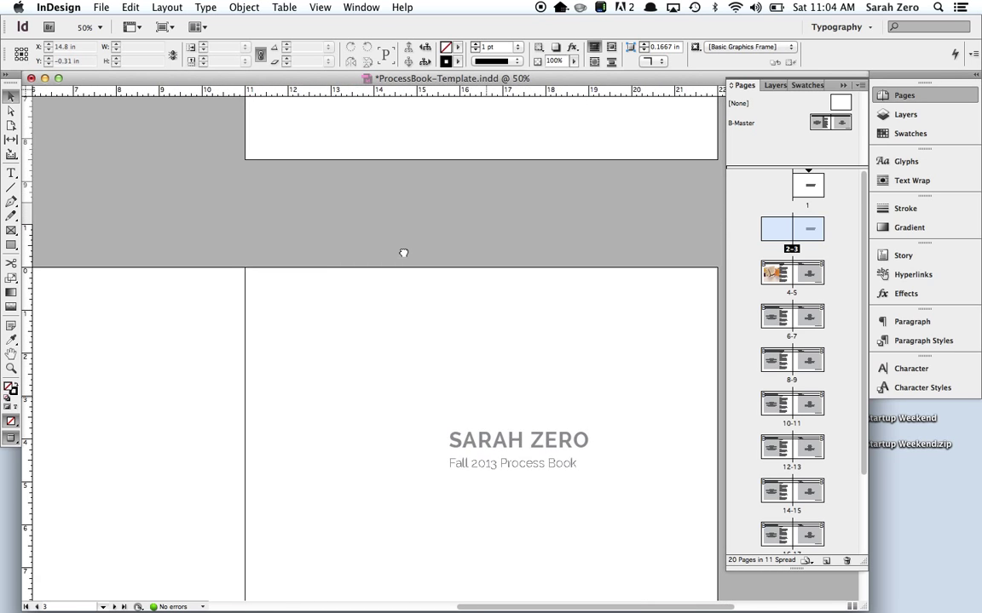
scroll(333, 258, down, 2)
scroll(333, 257, down, 8)
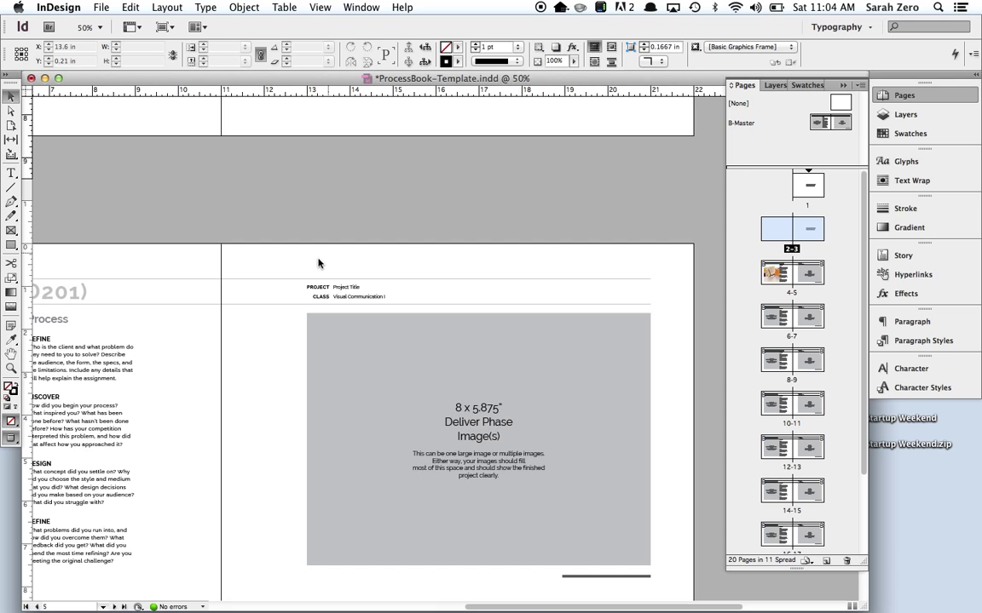
scroll(367, 203, down, 2)
scroll(366, 202, left, 2)
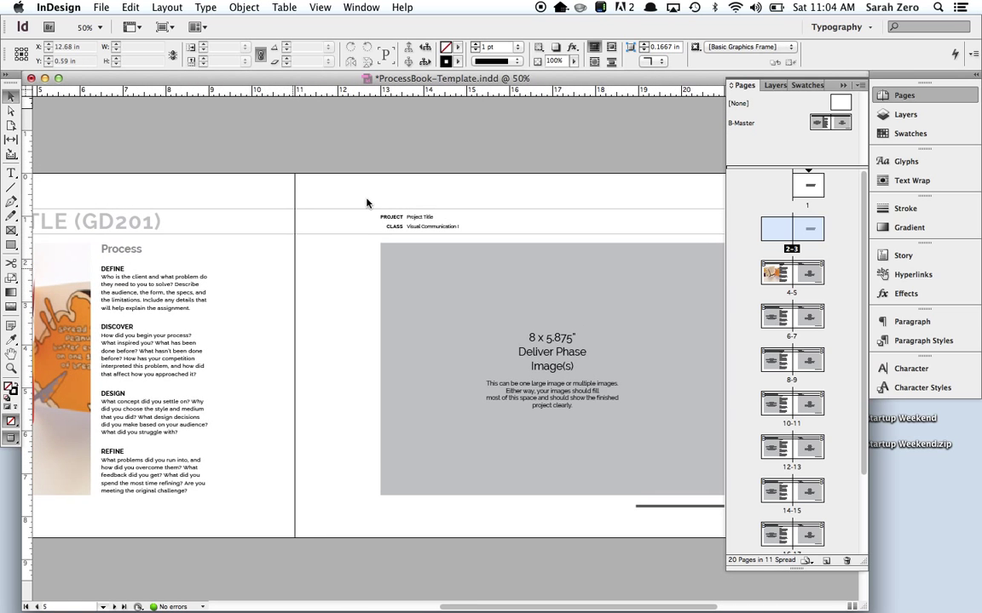
key(super+equal)
scroll(333, 193, right, 2)
scroll(333, 192, up, 1)
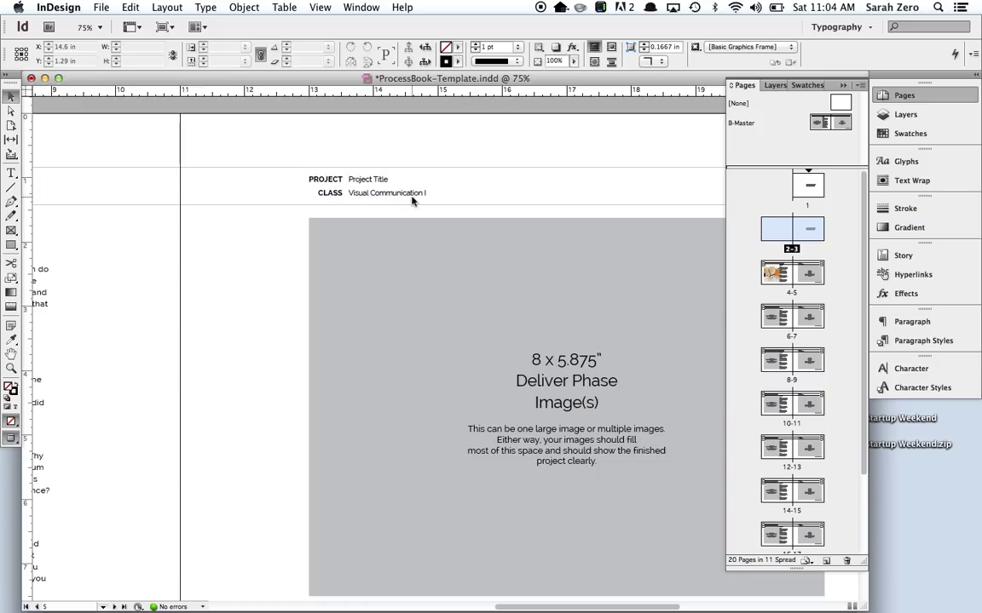
scroll(278, 211, down, 2)
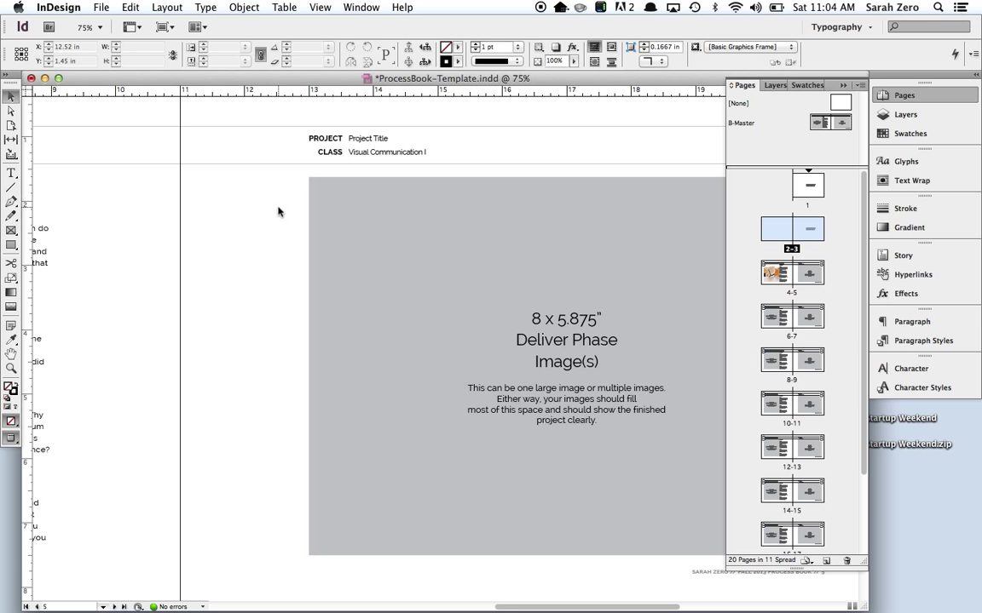
Zoom back to 50% and scroll down to the page 18 bio page with its headshot placeholder.
key(super+minus)
scroll(278, 211, down, 5)
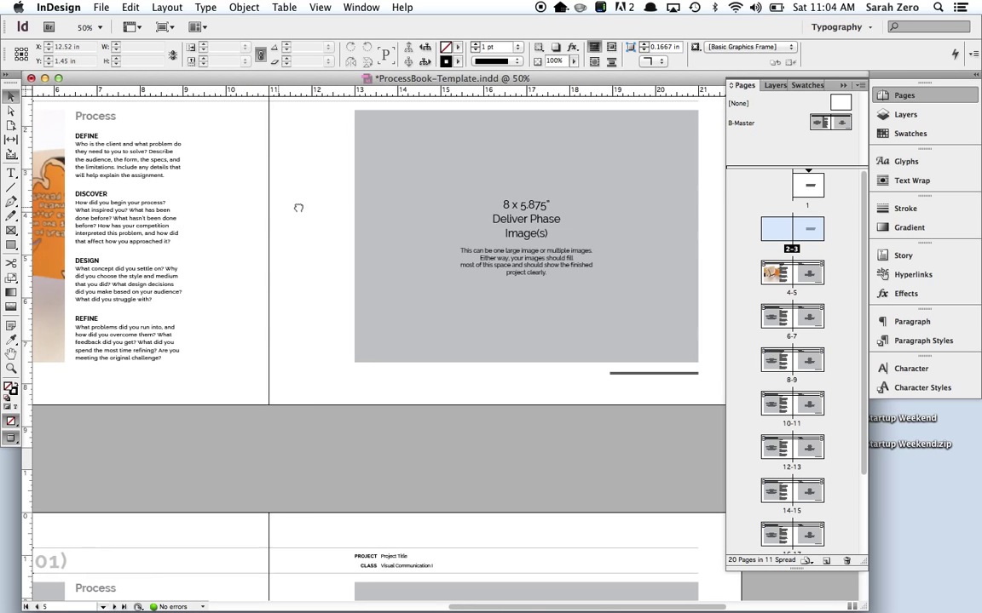
scroll(453, 223, left, 4)
scroll(452, 224, down, 5)
scroll(452, 224, down, 20)
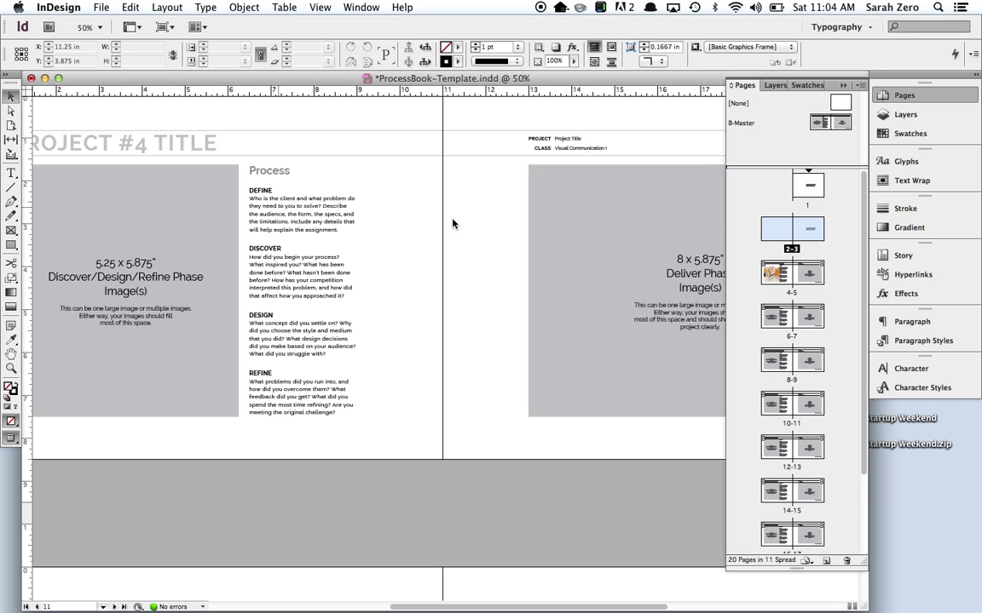
scroll(452, 224, left, 2)
scroll(452, 224, down, 10)
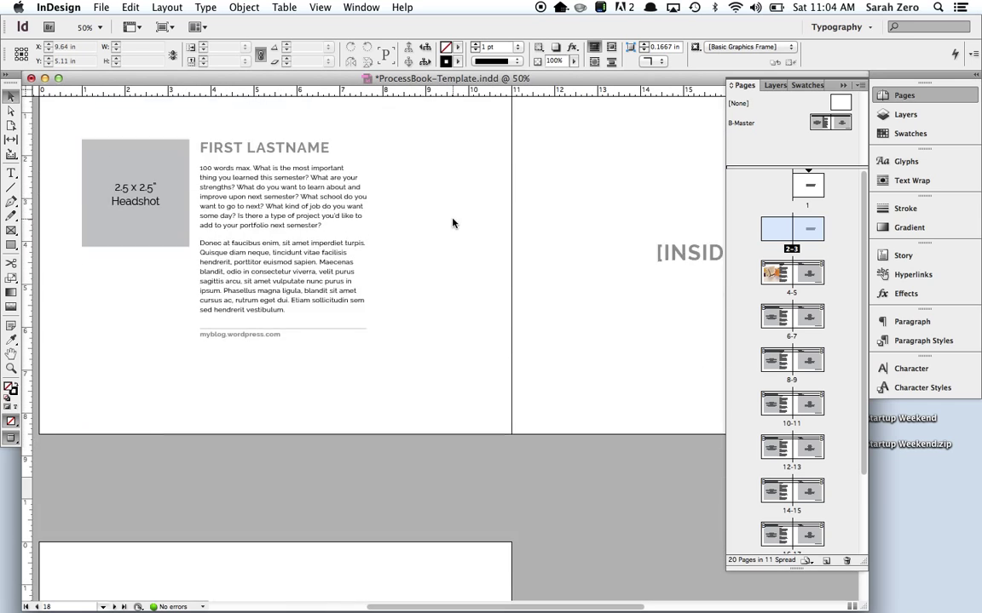
drag(449, 213, 527, 344)
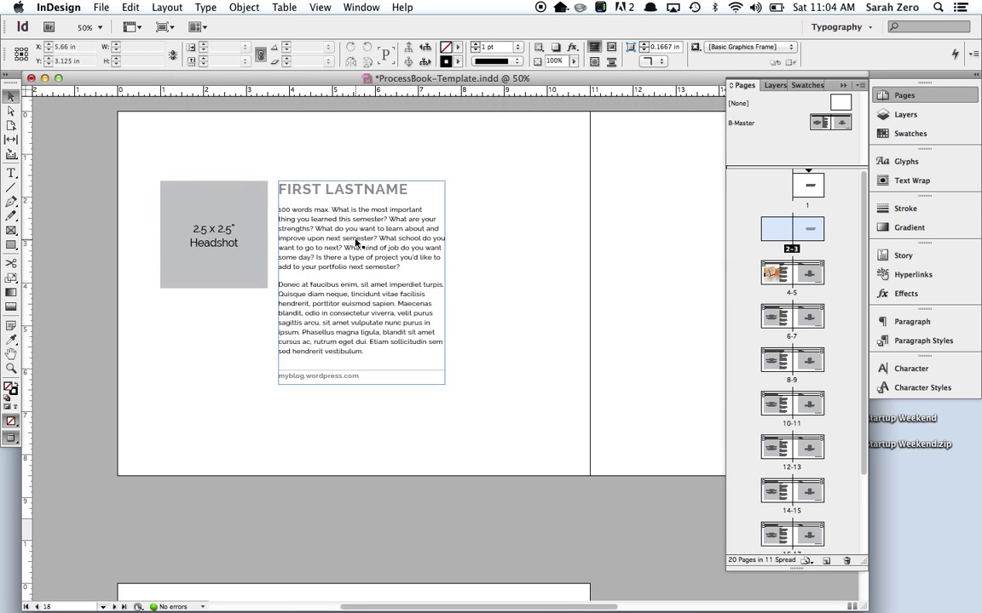
Delete the [INSIDE BACK COVER] frame.
drag(587, 352, 323, 386)
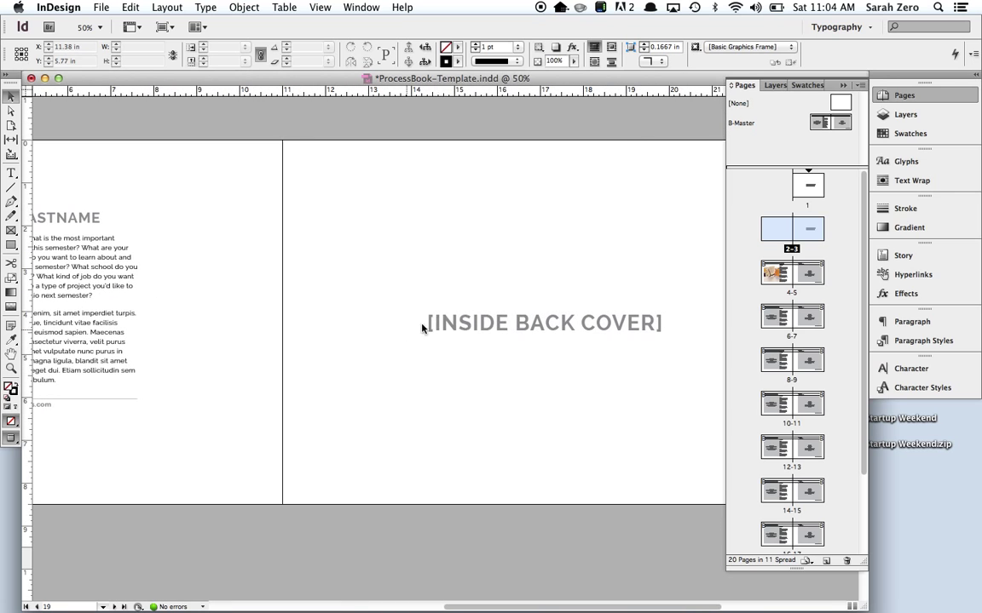
click(419, 290)
key(Delete)
Replace the [BACK COVER] text on page 20 with 'THANKS!'.
scroll(463, 328, down, 10)
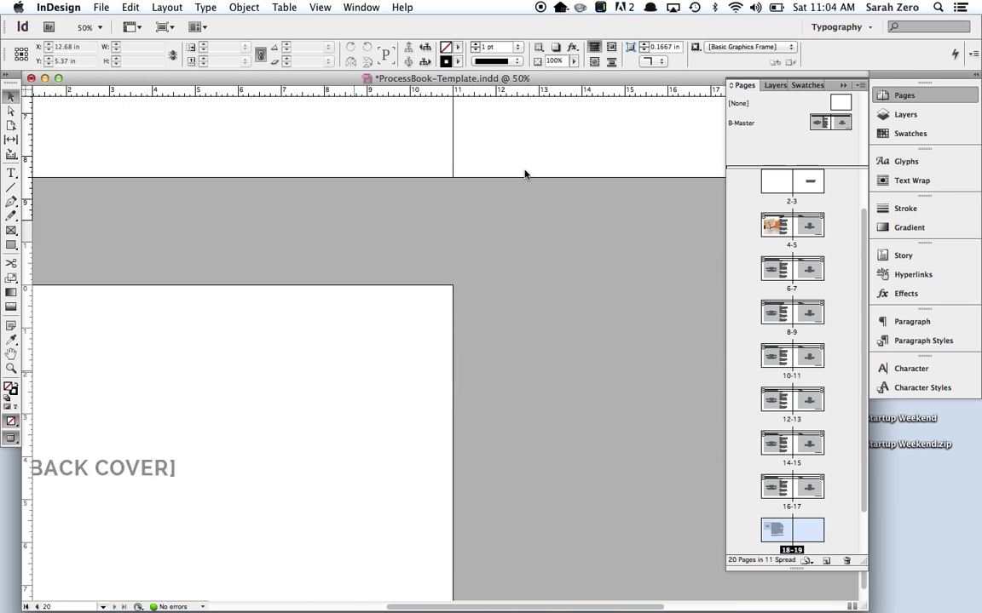
scroll(264, 322, left, 5)
double_click(331, 381)
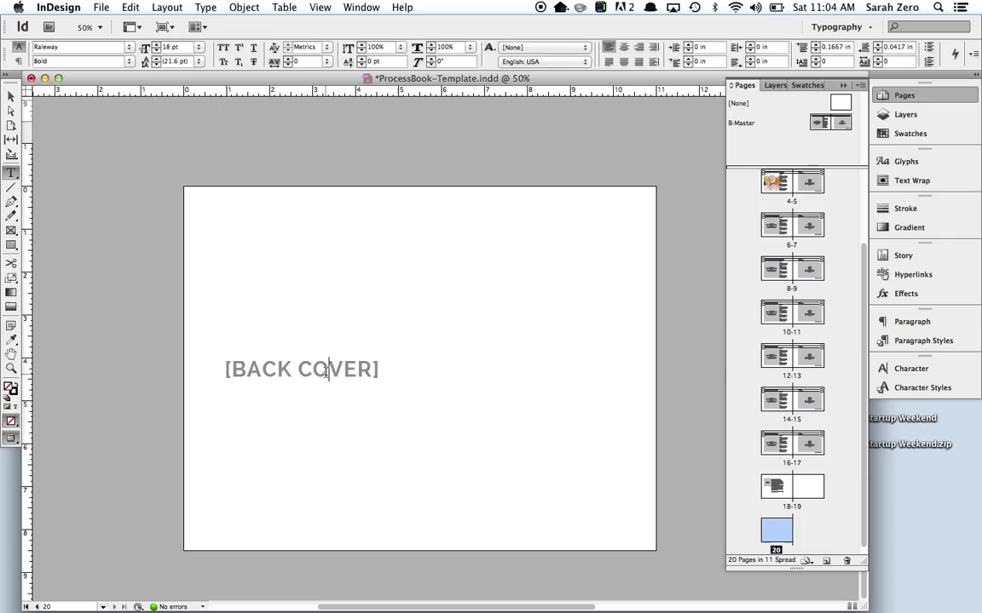
key(super+a)
text(THANKS!)
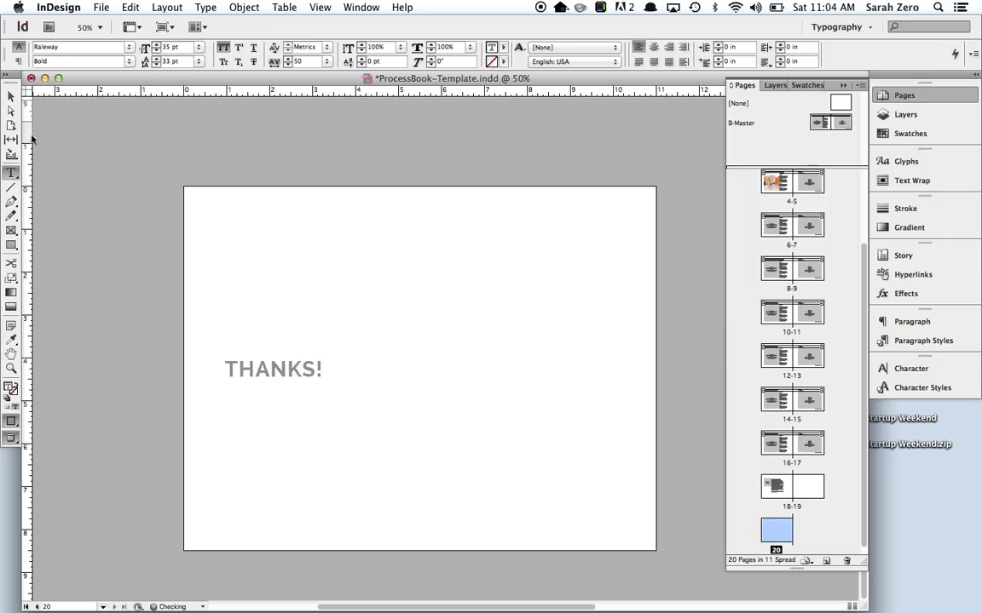
key(Escape)
click(160, 253)
Jump to the last spread of the book, pages 18–19.
scroll(411, 333, right, 3)
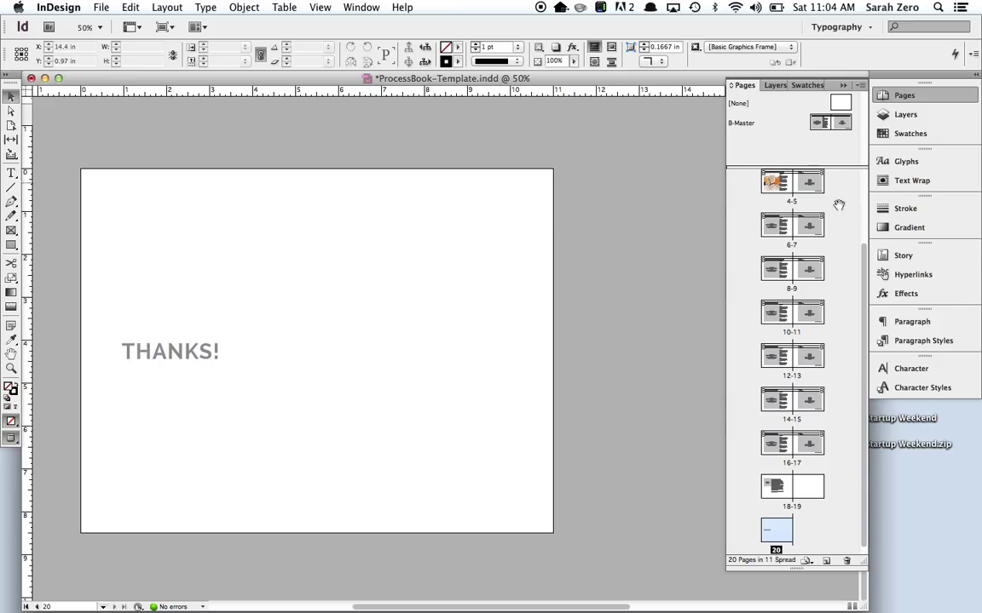
scroll(830, 226, up, 3)
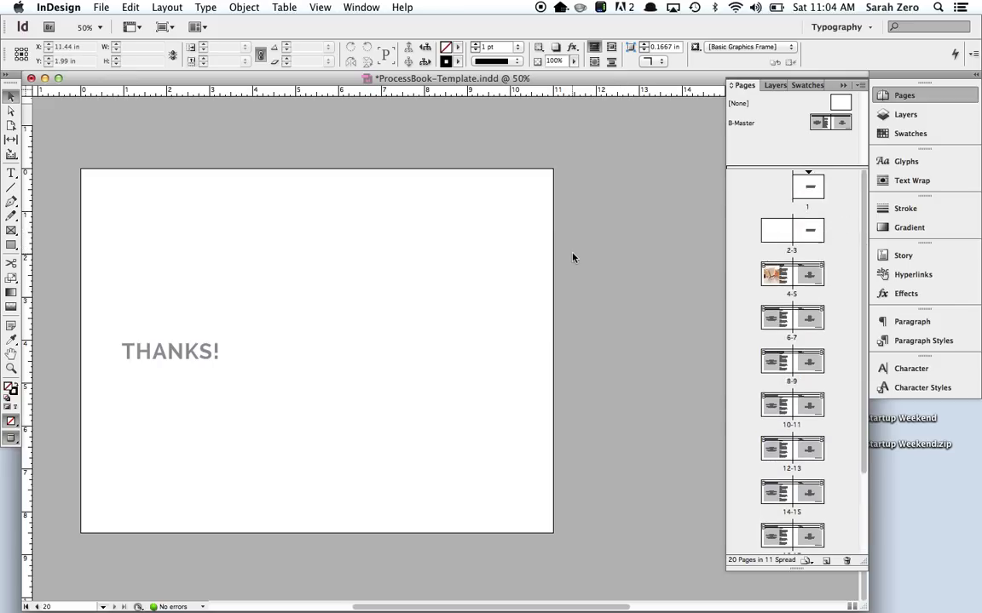
scroll(573, 258, up, 5)
scroll(572, 258, up, 1)
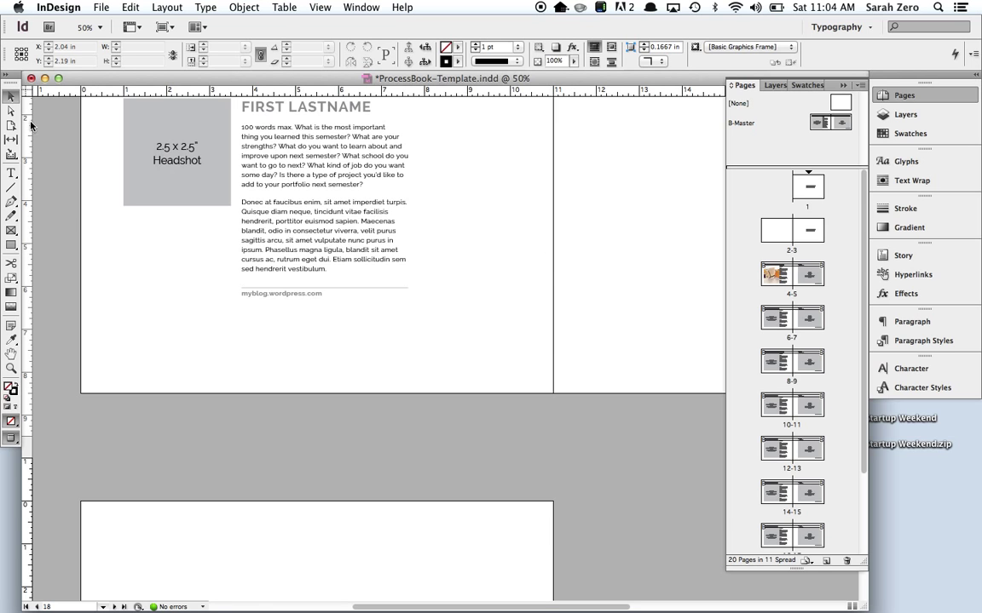
key(alt+Page_Down)
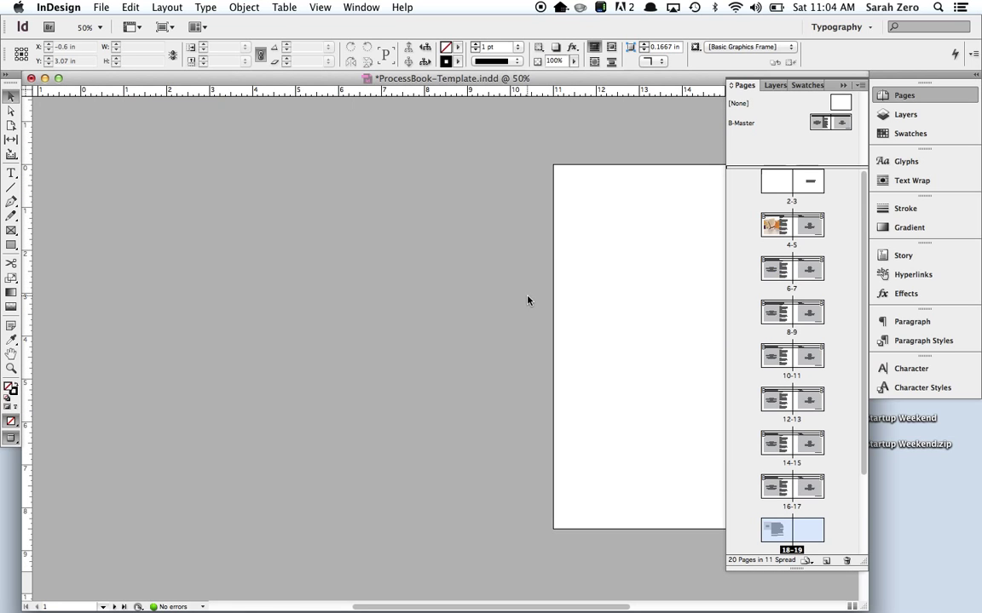
From the cover page, save the document to the Desktop as your name followed by -ProcessBook-01.indd.
key(alt+shift+Page_Up)
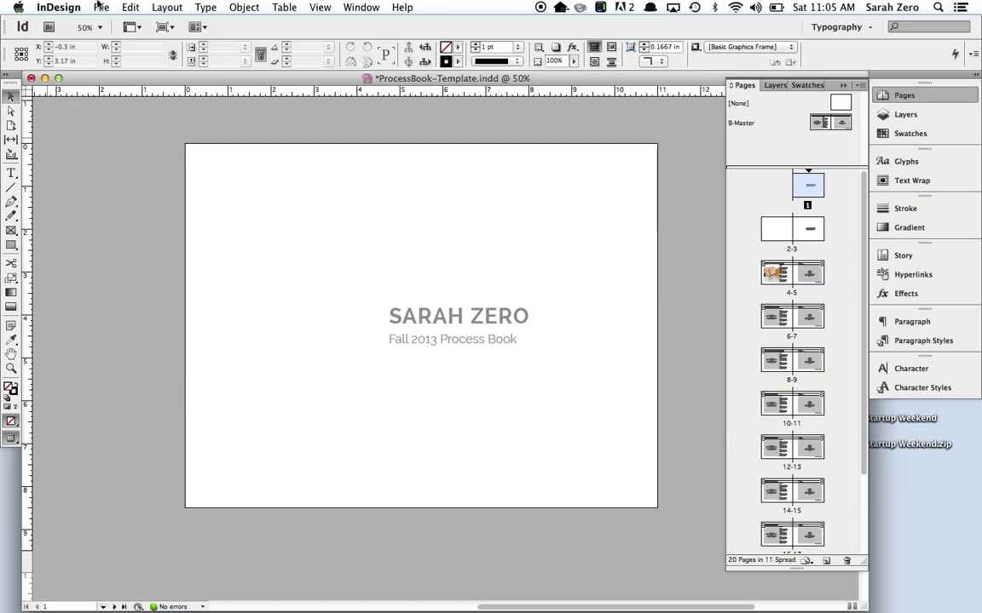
click(101, 7)
click(123, 136)
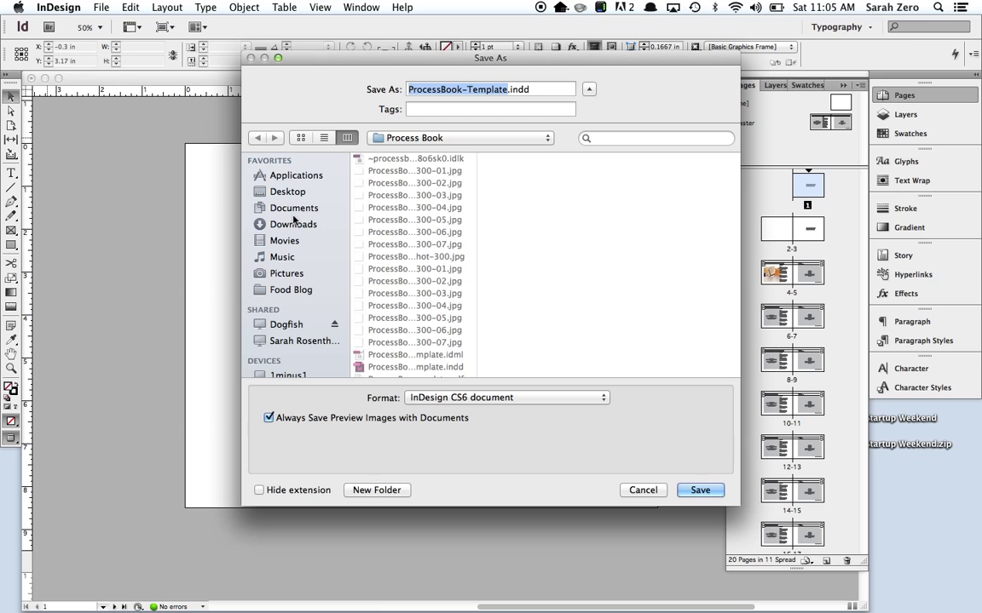
click(288, 193)
click(420, 88)
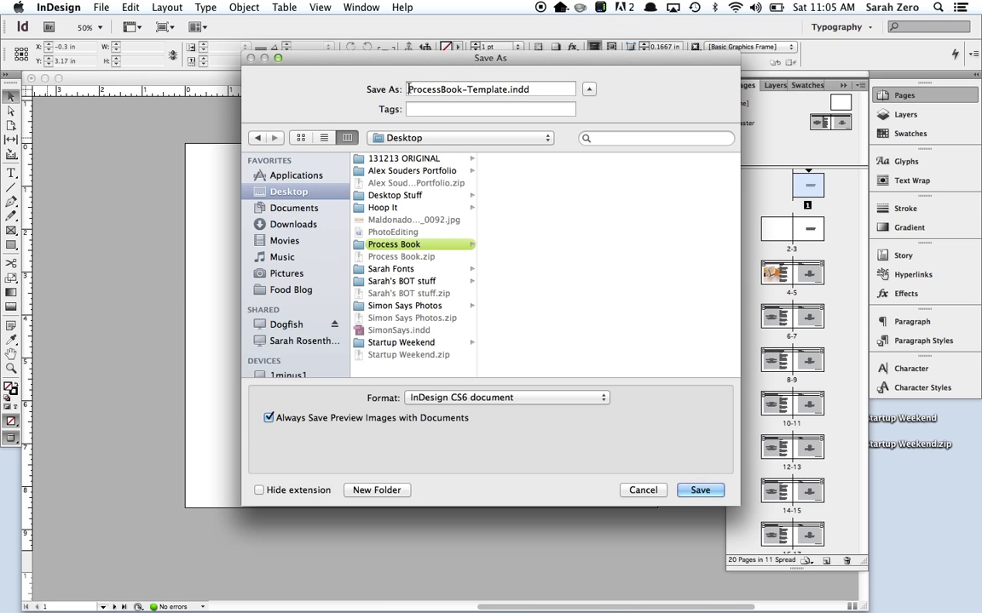
text(SarahZer)
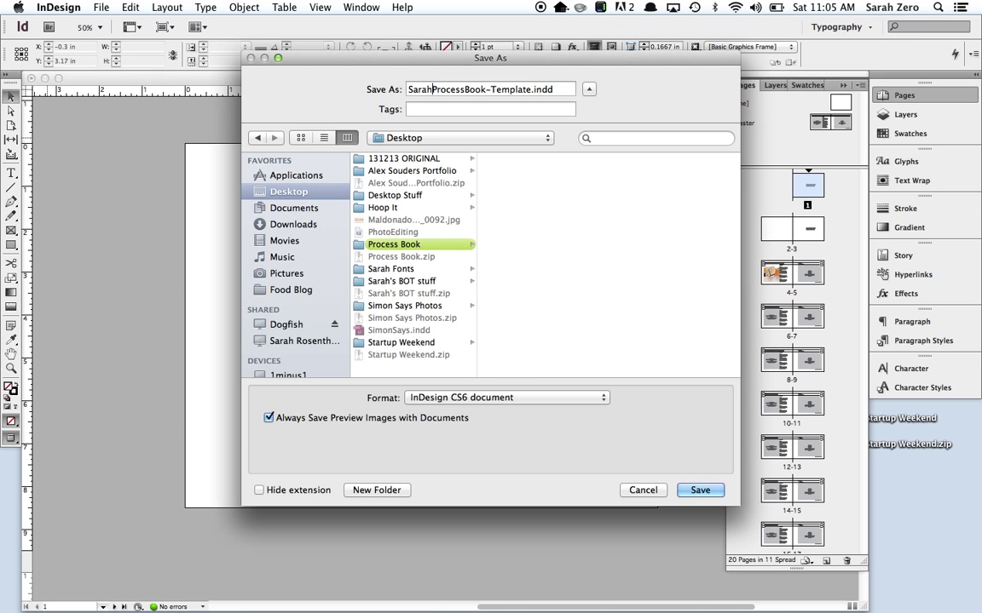
text(o-)
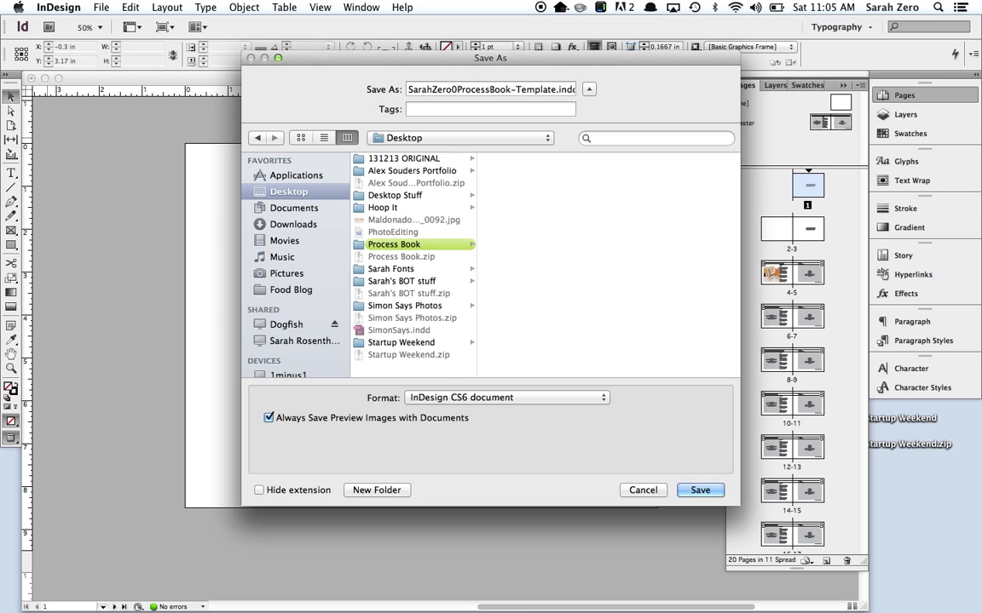
double_click(543, 88)
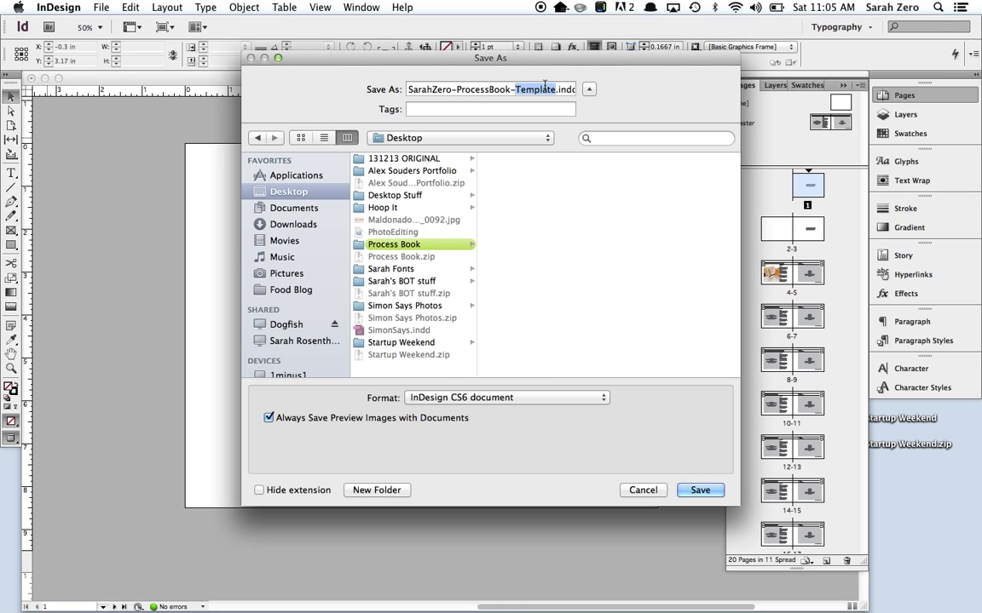
text(01)
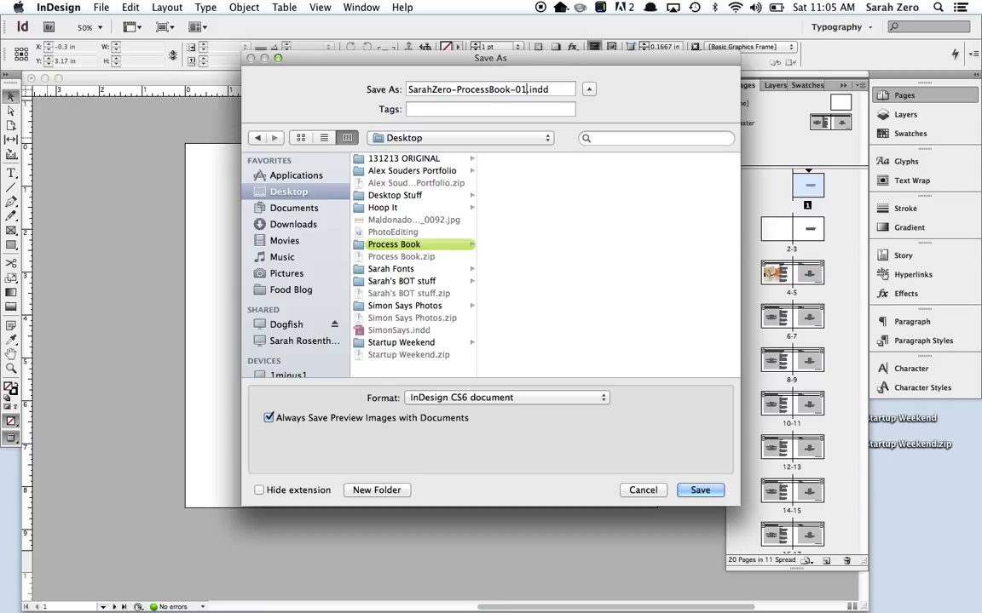
key(Escape)
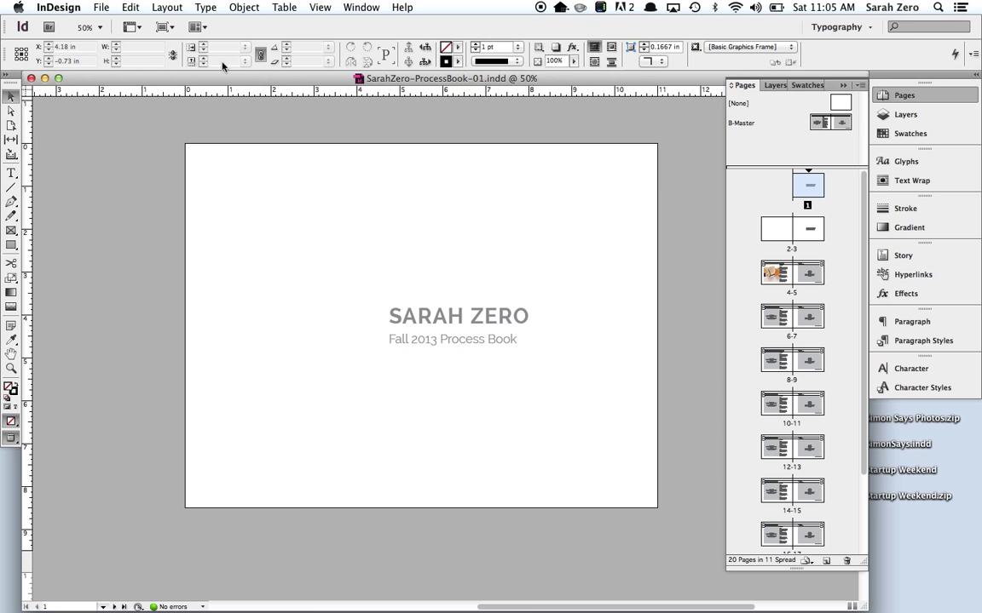
Export the book to the Desktop as Adobe PDF (Interactive) under the -ProcessBook-01.pdf name.
click(101, 7)
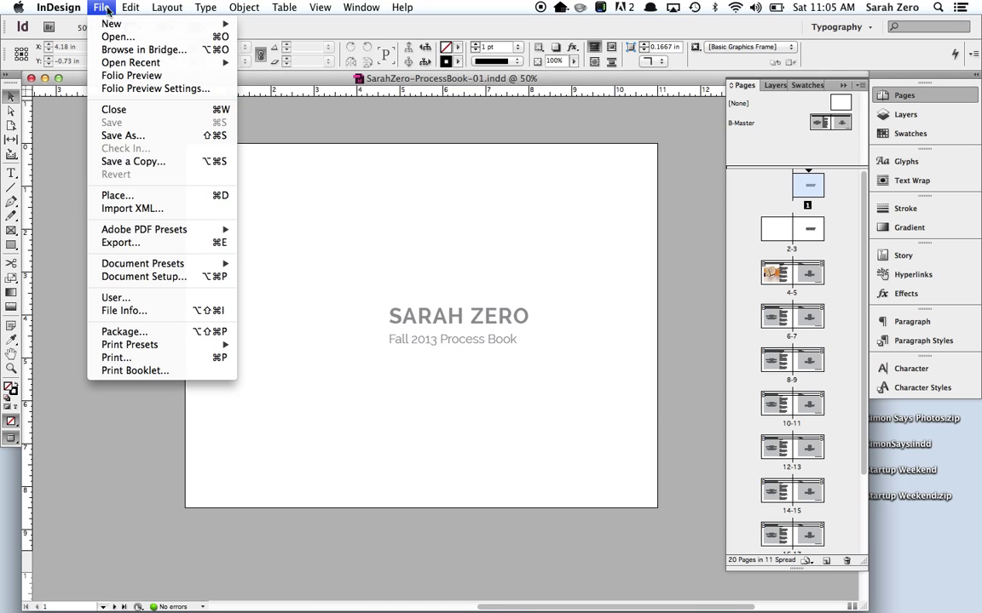
click(132, 241)
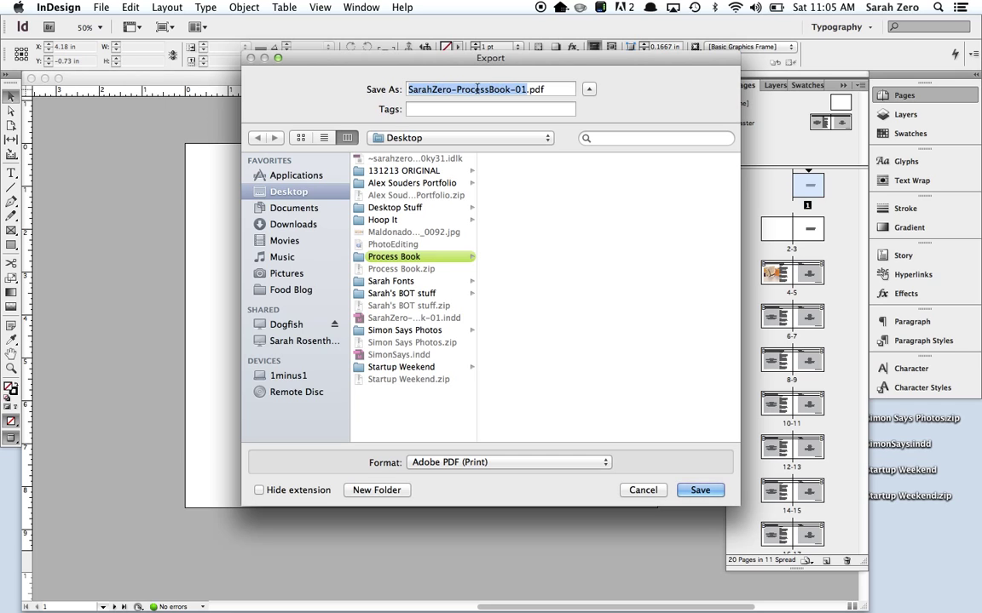
click(448, 462)
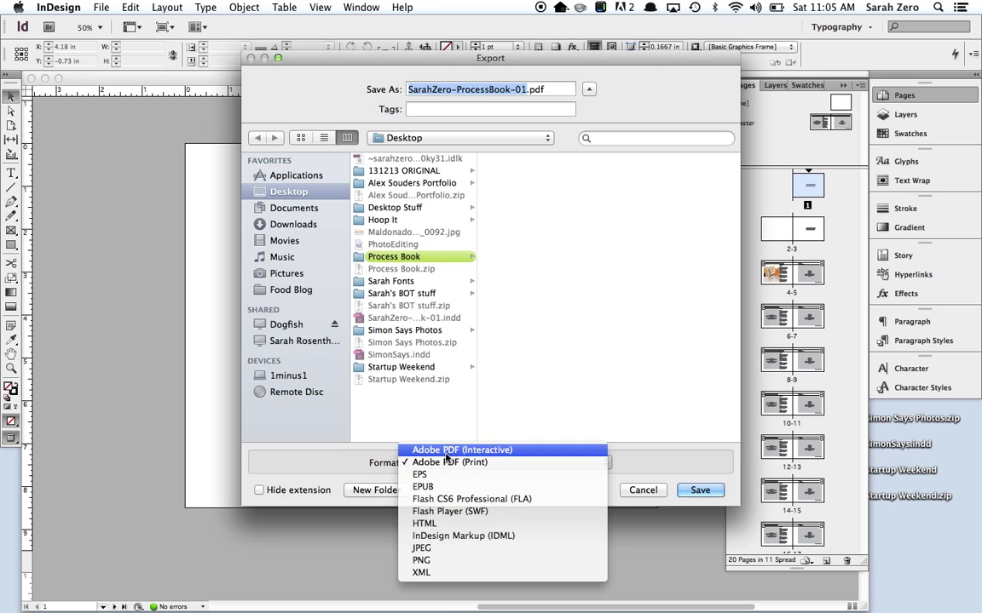
click(447, 450)
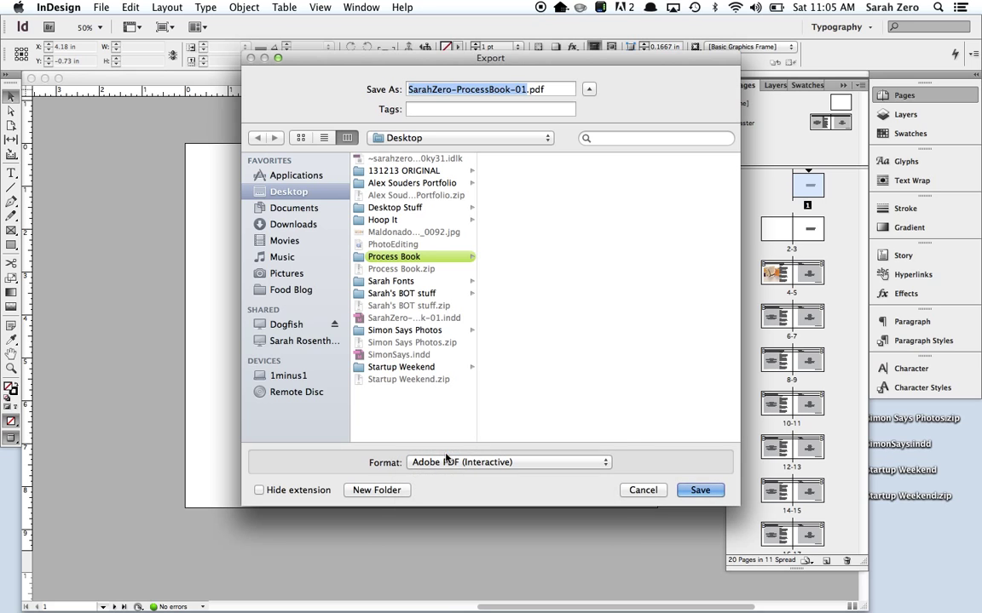
click(700, 491)
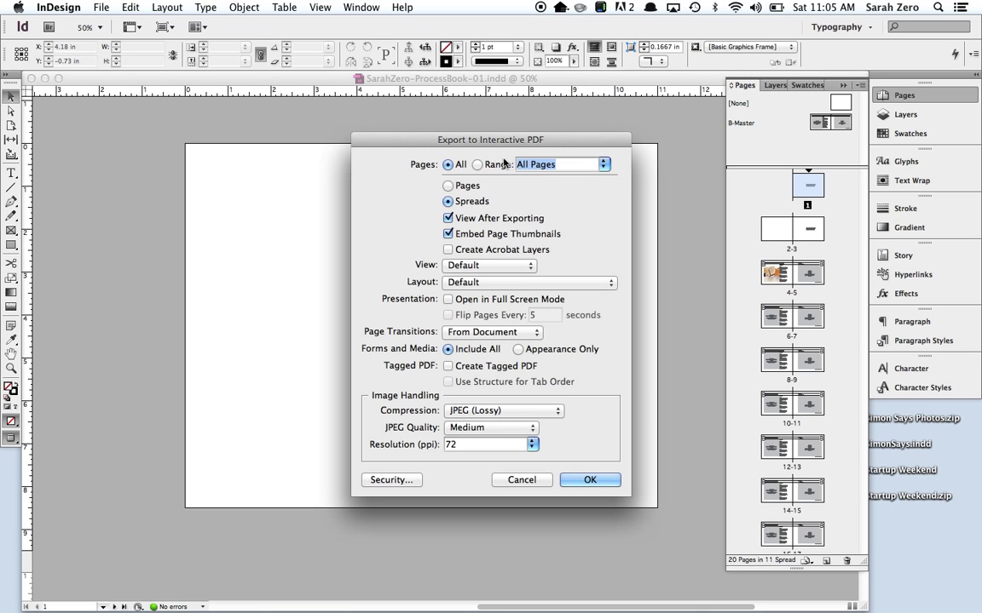
Set the PDF export to Pages, Fit Page view and Two-Up (Cover Page) layout.
click(448, 186)
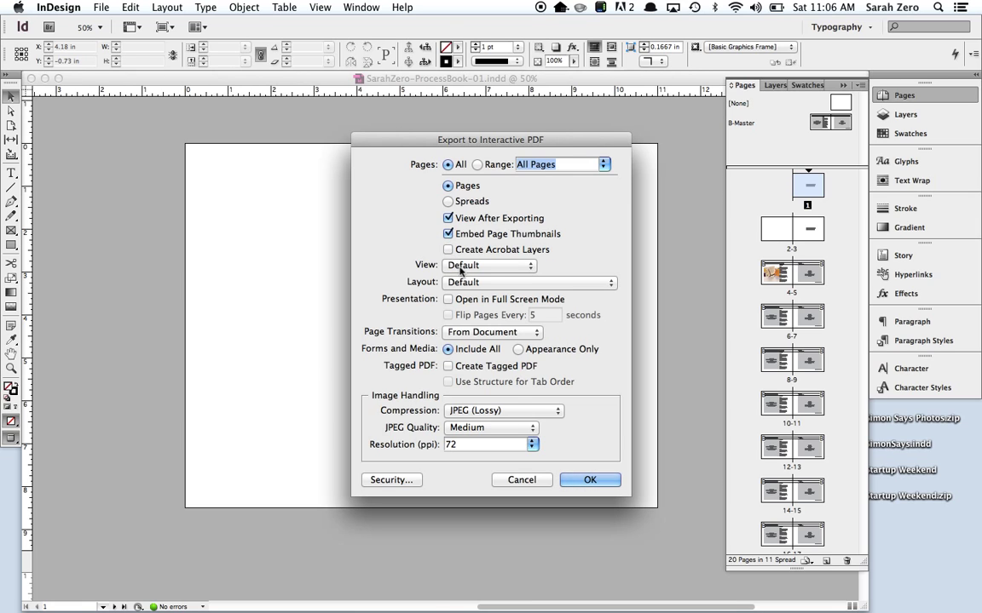
click(464, 267)
click(465, 289)
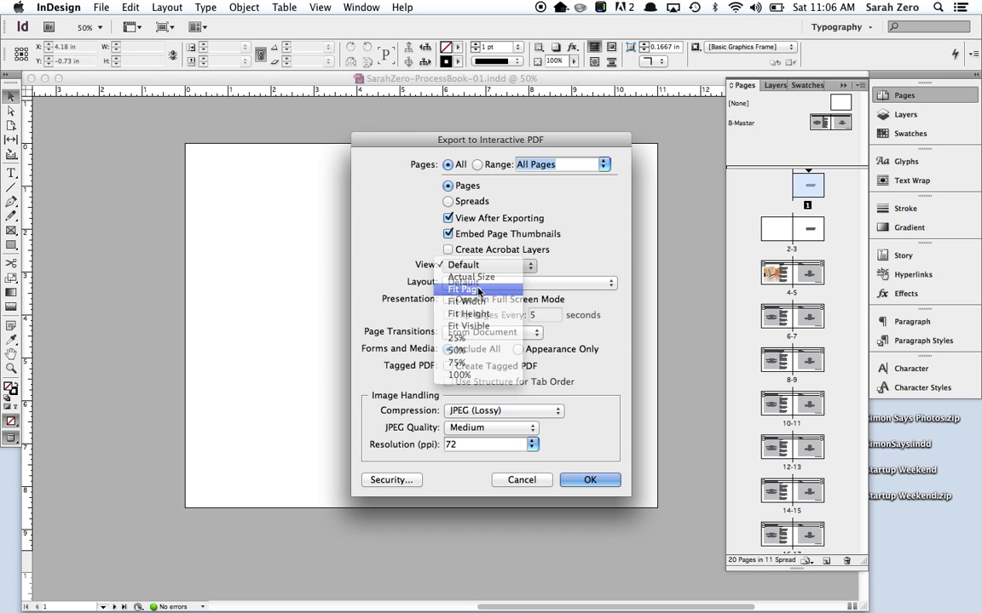
click(477, 283)
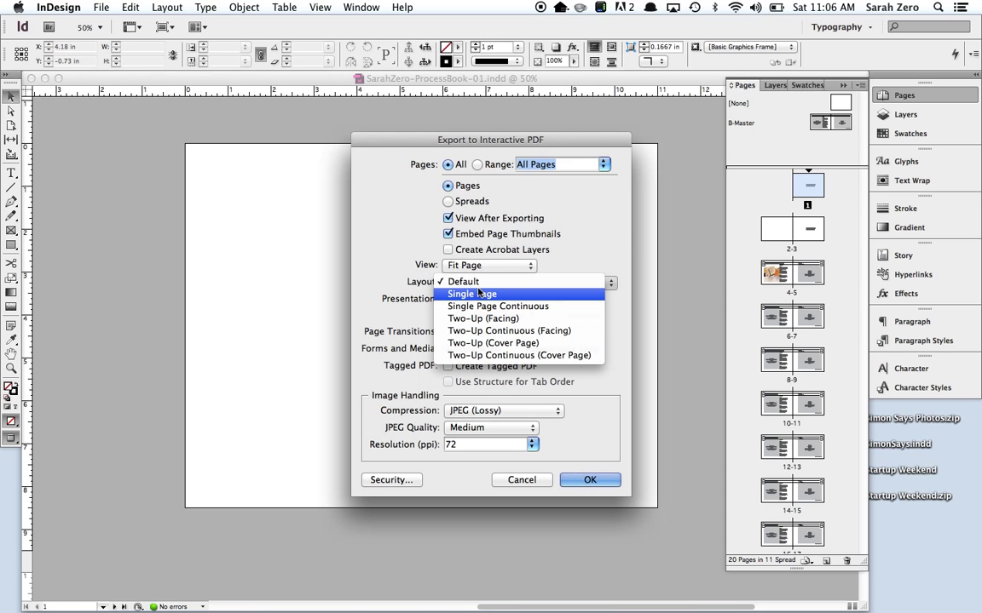
click(482, 344)
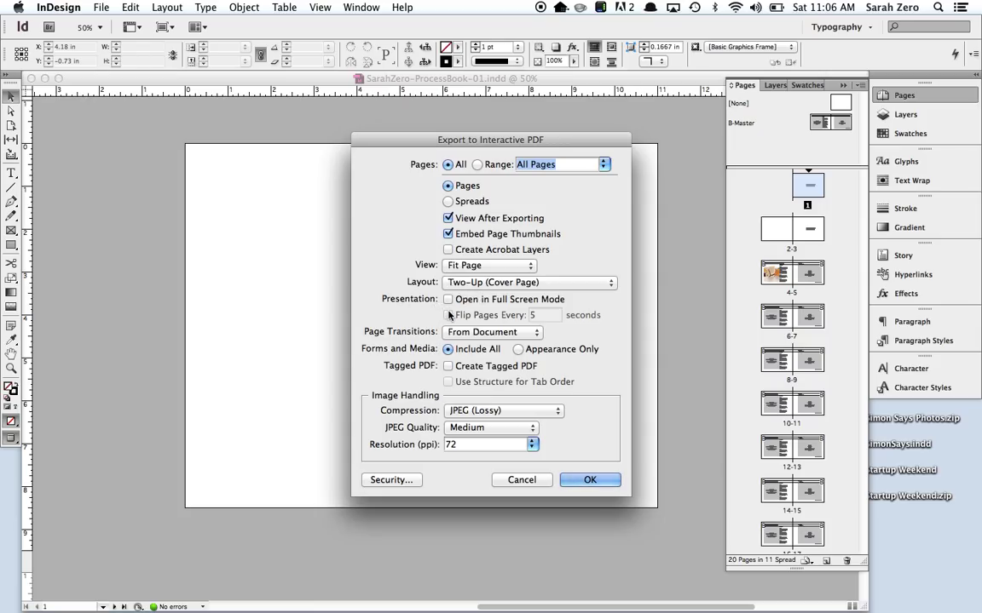
Review the Page Transitions choices, leaving them at From Document.
click(464, 333)
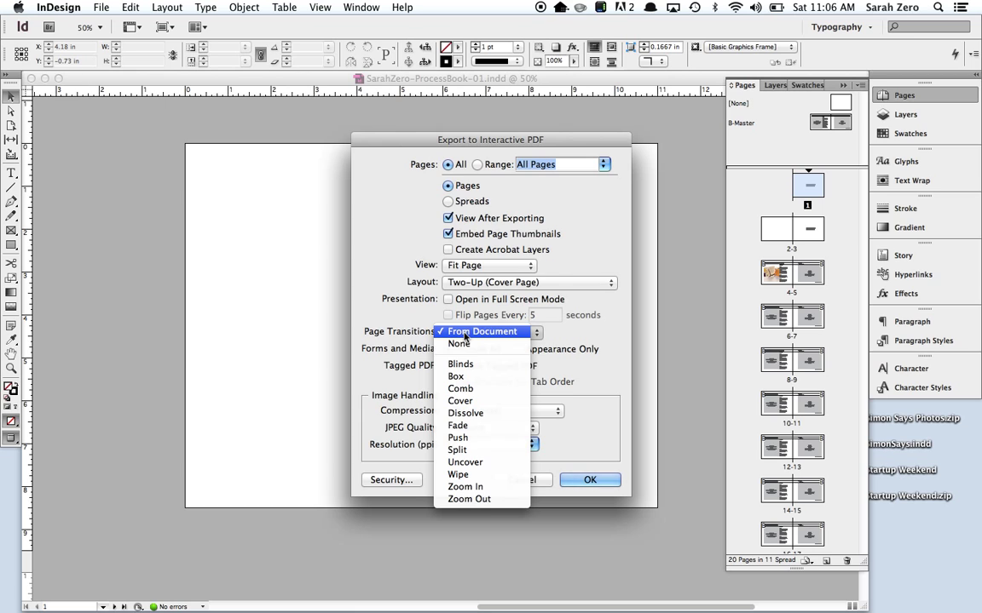
click(429, 352)
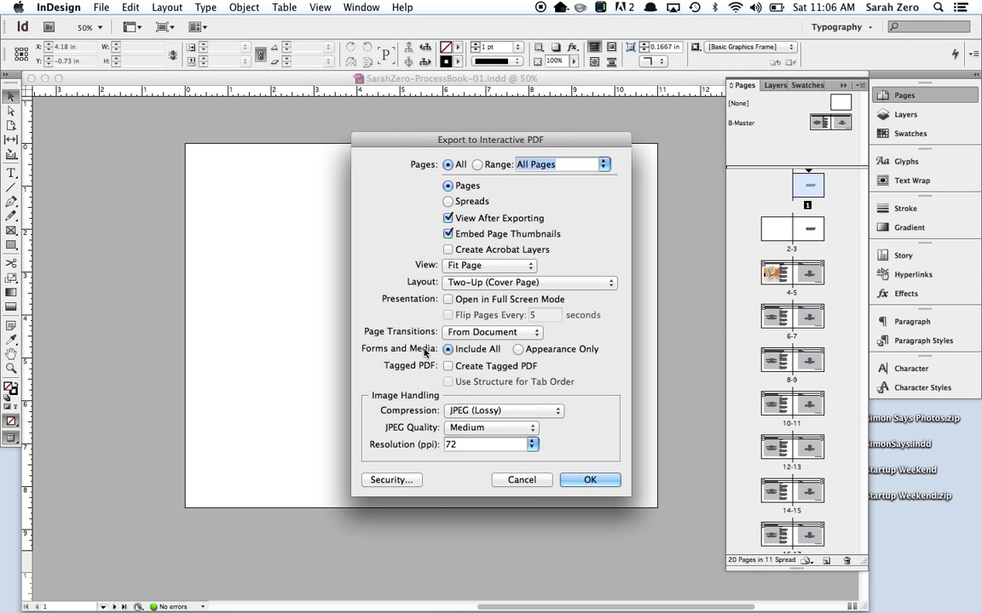
click(464, 333)
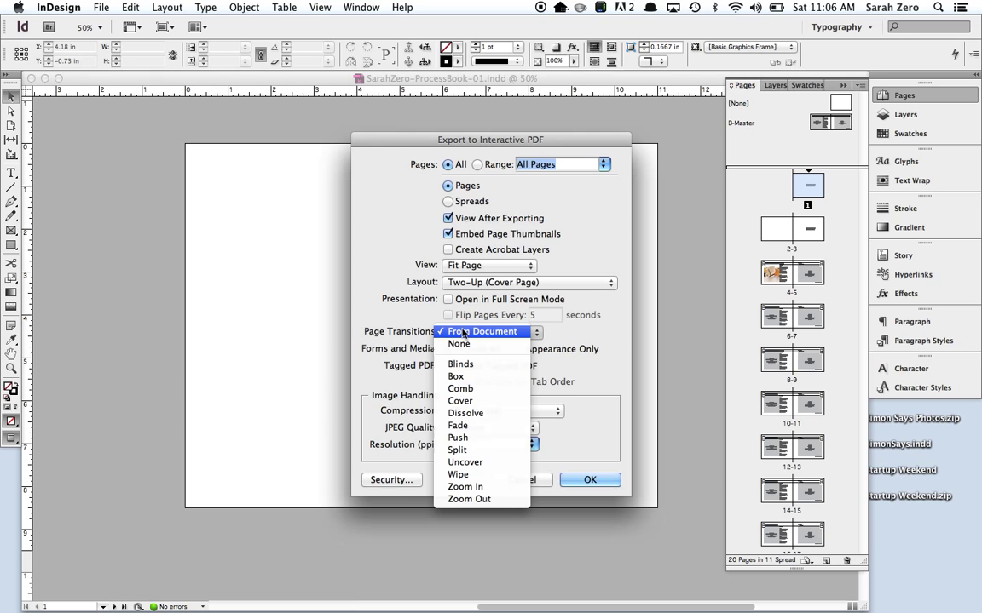
click(394, 350)
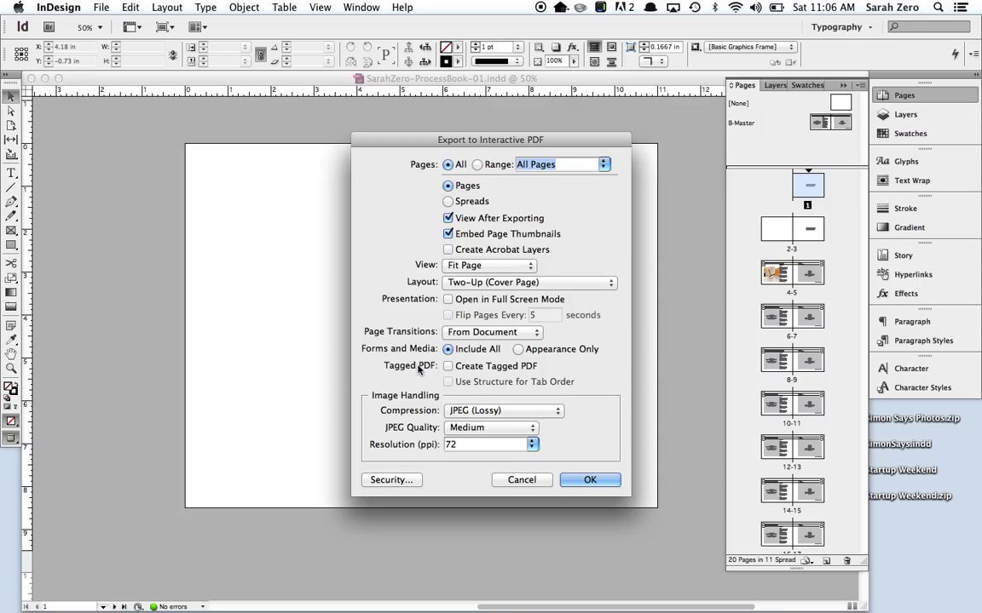
Choose JPEG 2000 (Lossless) compression at 72 ppi and generate the interactive PDF.
click(468, 410)
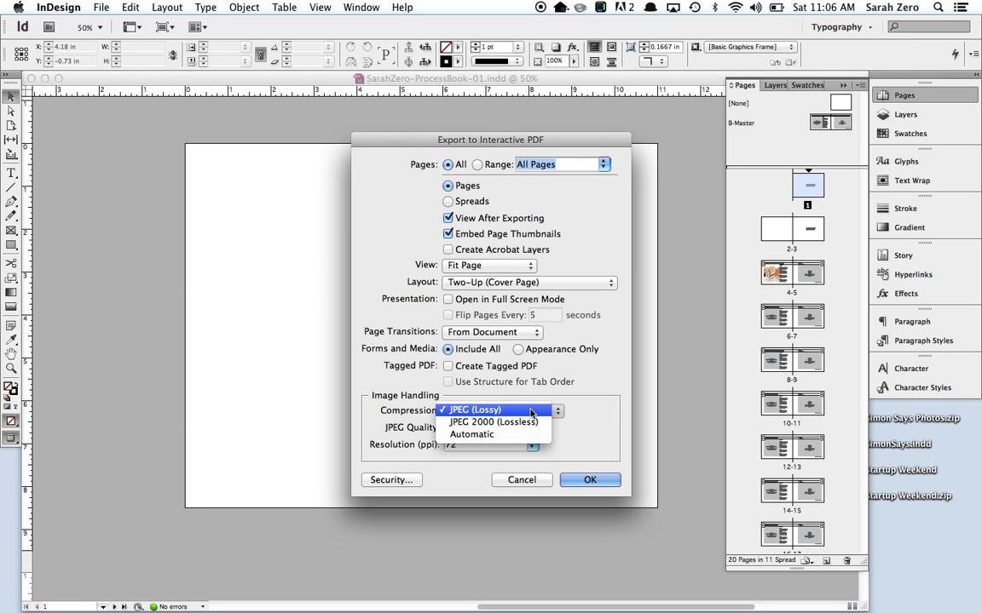
click(511, 422)
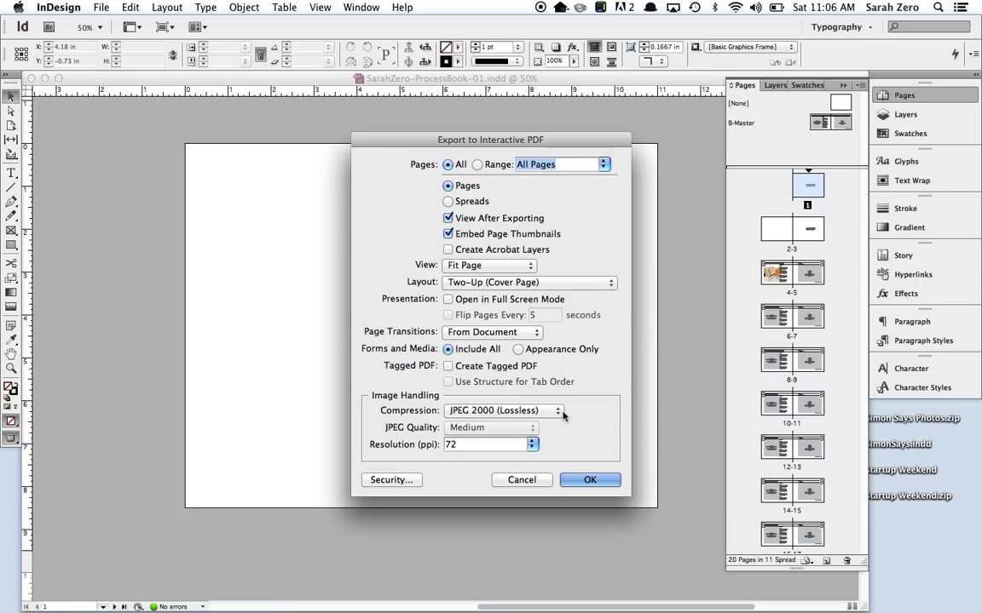
click(560, 412)
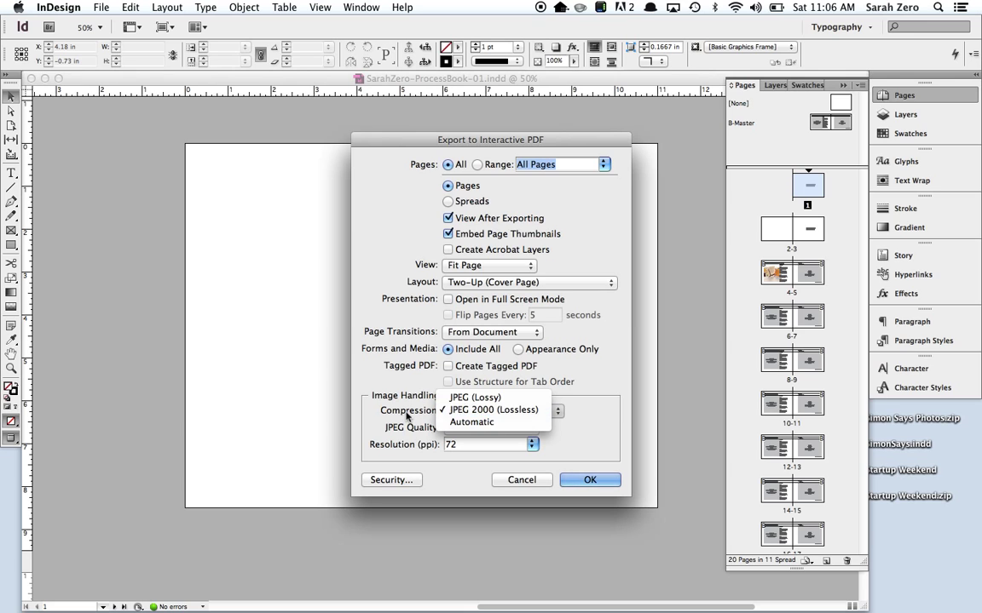
click(407, 422)
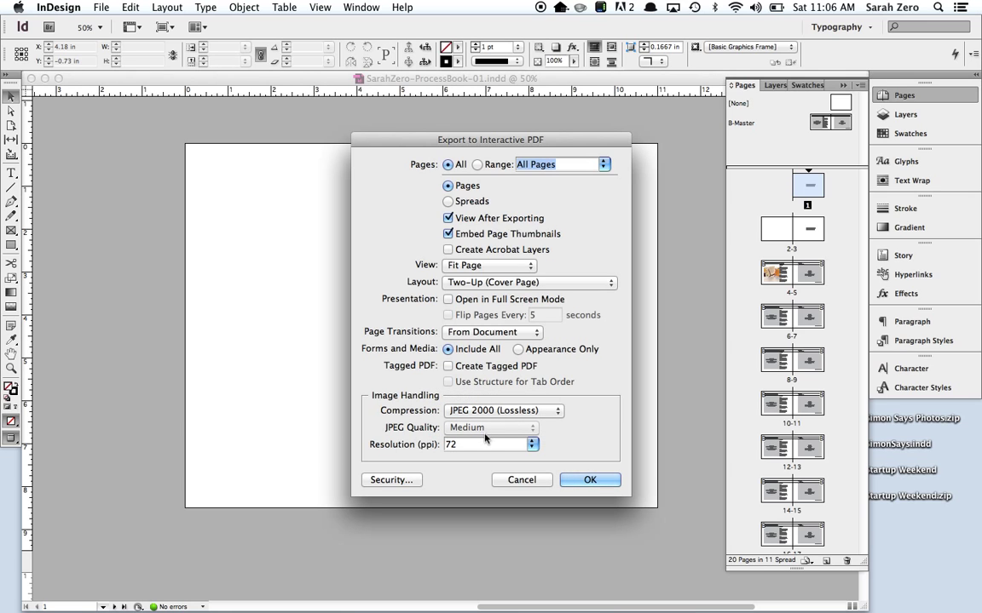
click(442, 443)
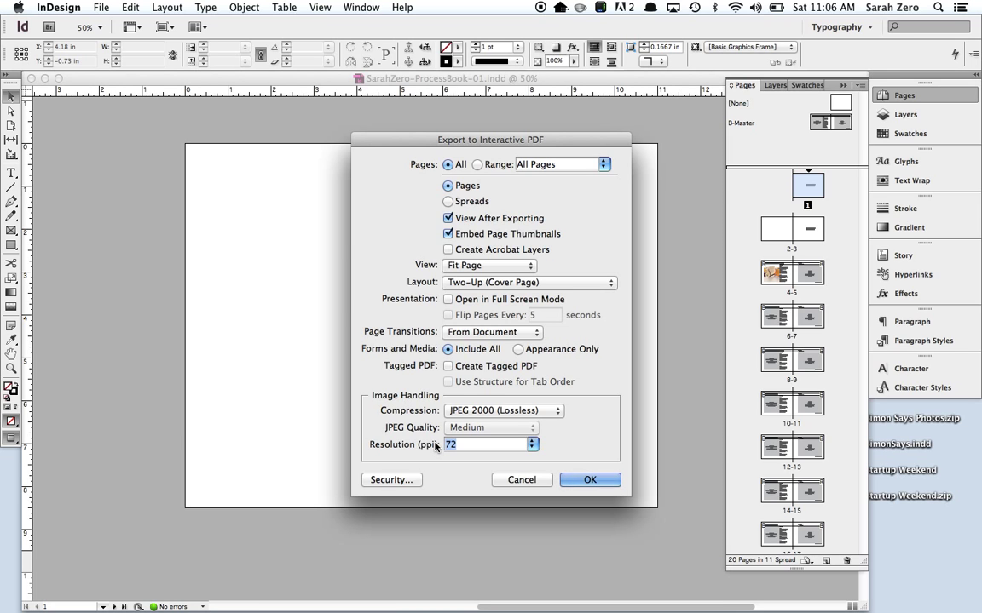
click(591, 480)
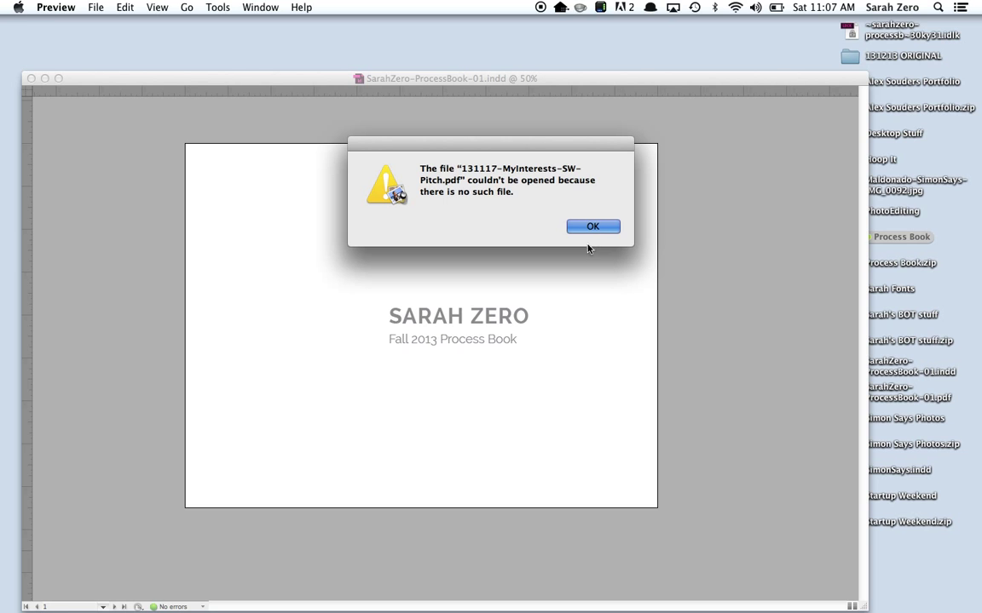
Dismiss the Preview error, quit Preview, then minimize and hide InDesign to reveal the desktop.
click(588, 226)
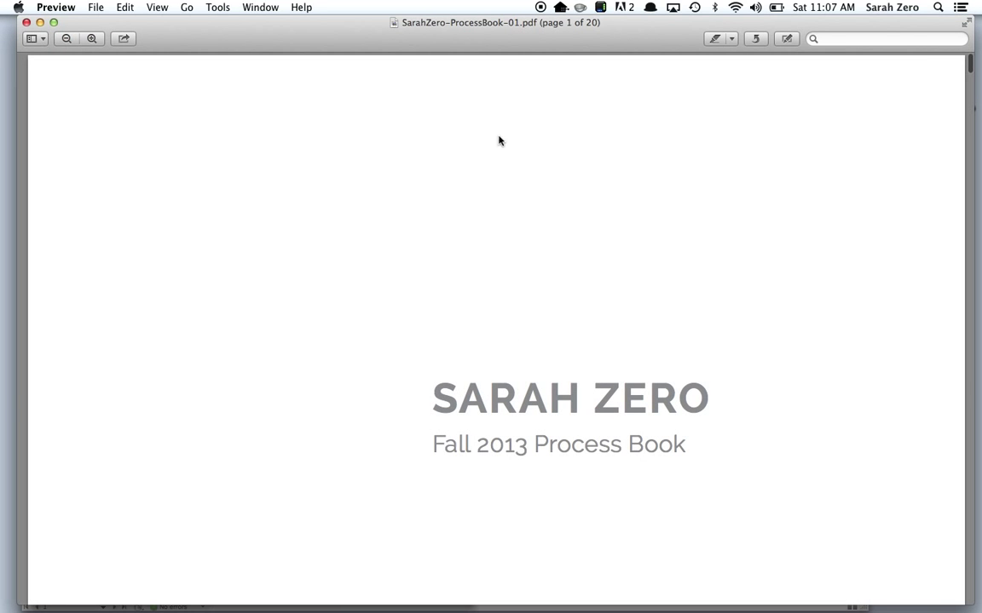
mouse_move(415, 35)
mouse_down()
mouse_move(346, 22)
mouse_move(406, 31)
mouse_up()
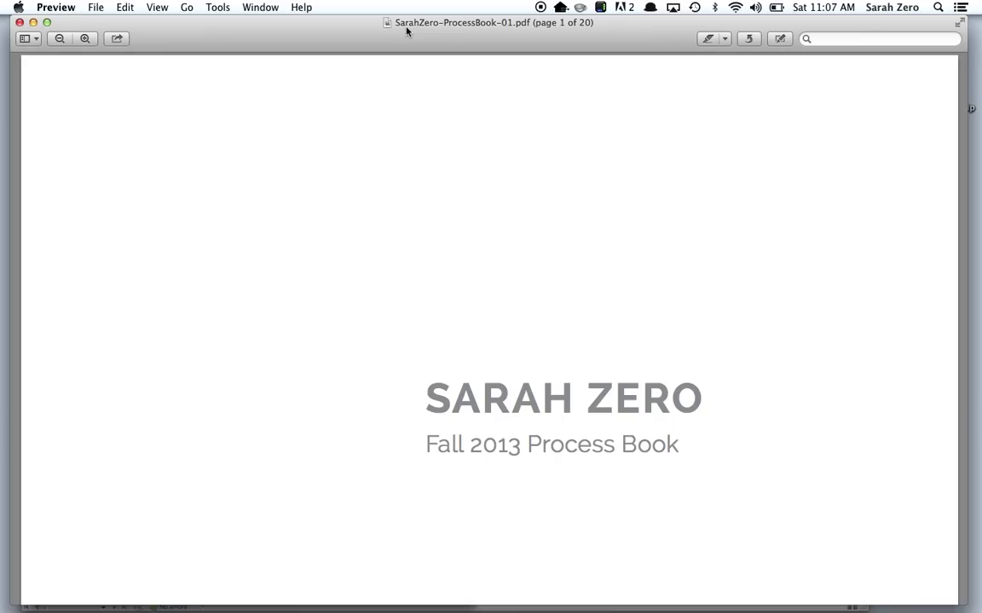
key(super+q)
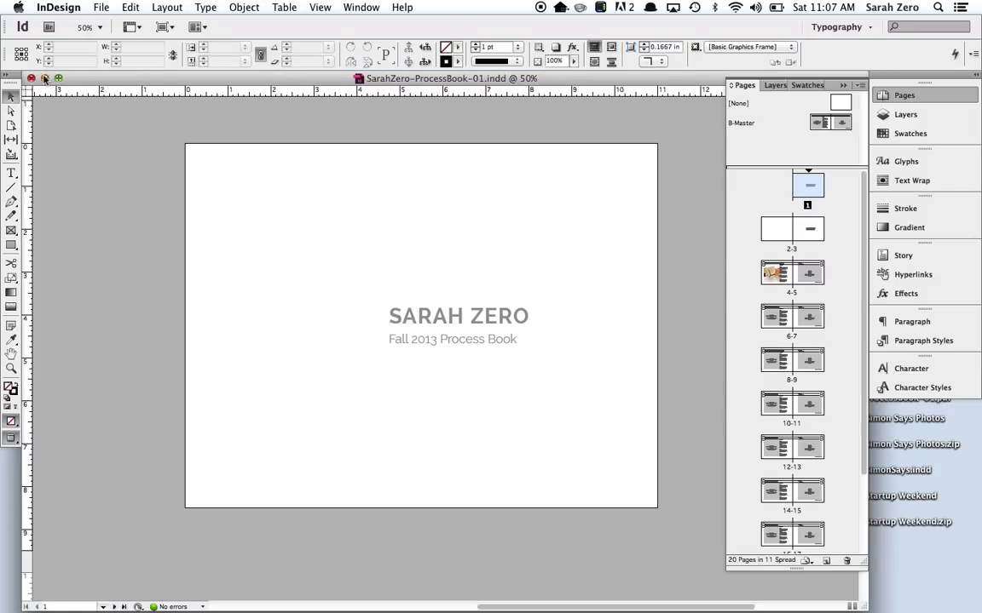
click(44, 79)
key(super+h)
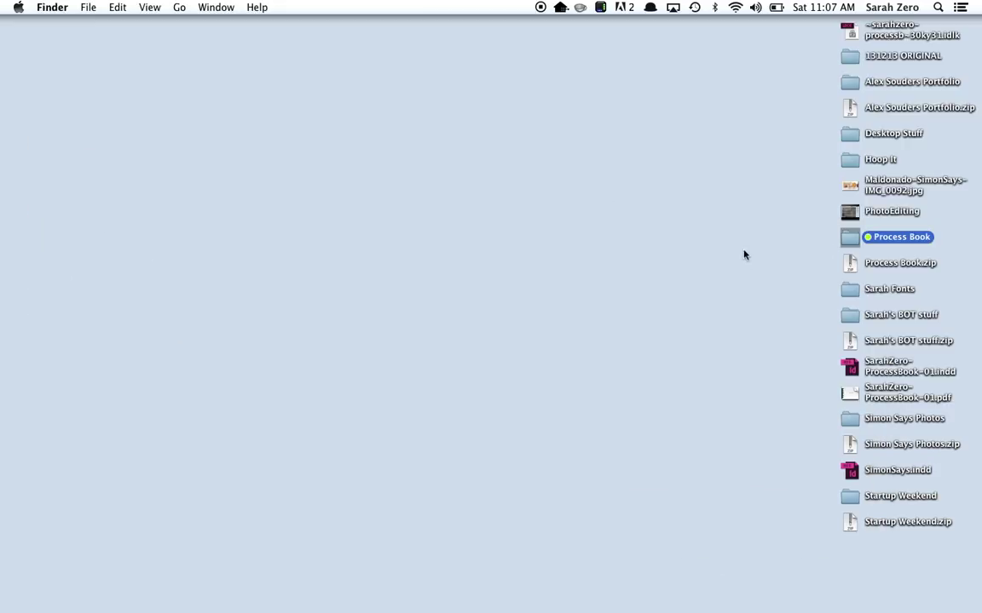
click(745, 254)
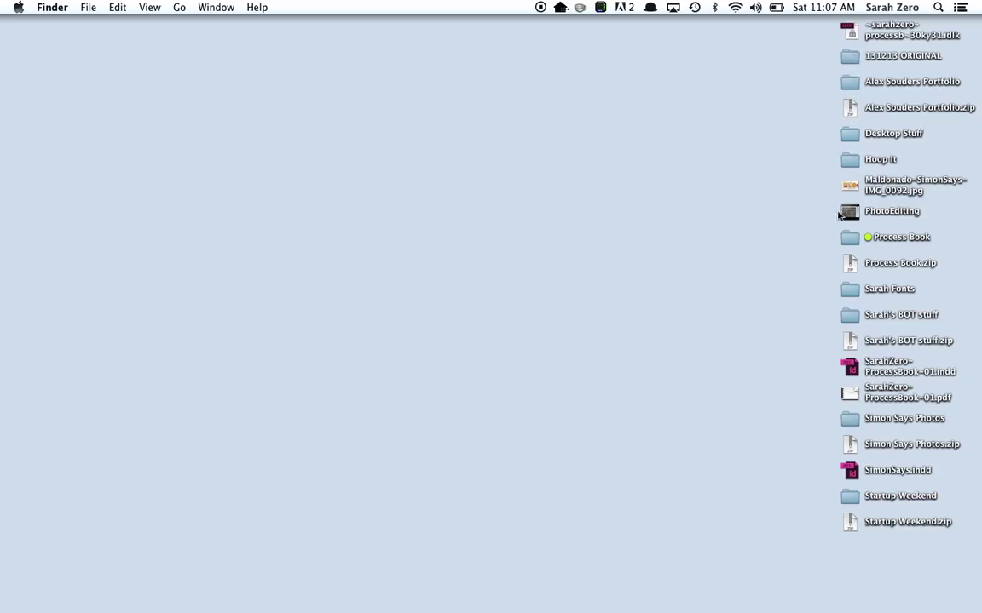
click(849, 393)
right_click(850, 396)
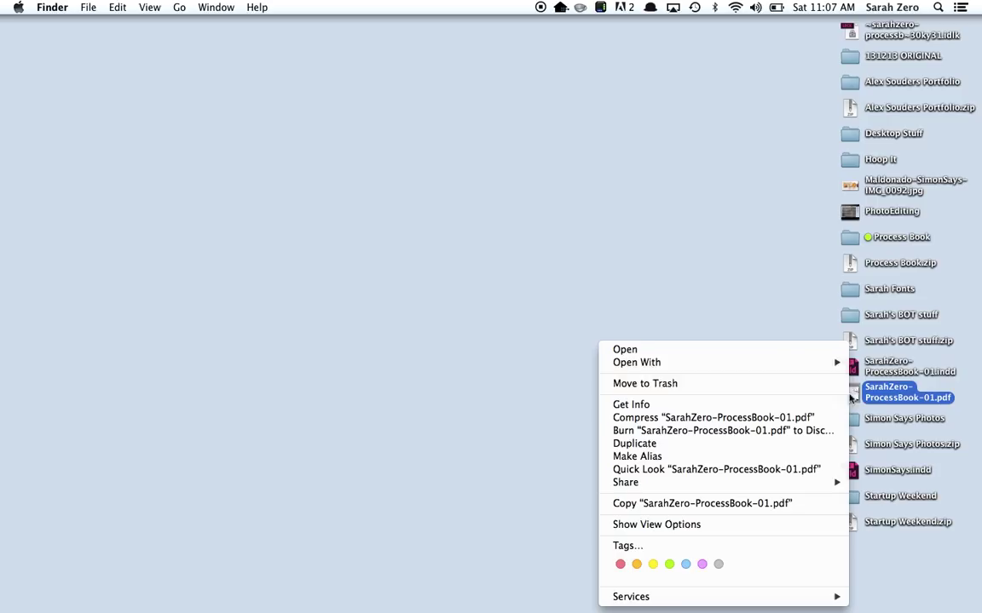
mouse_move(810, 362)
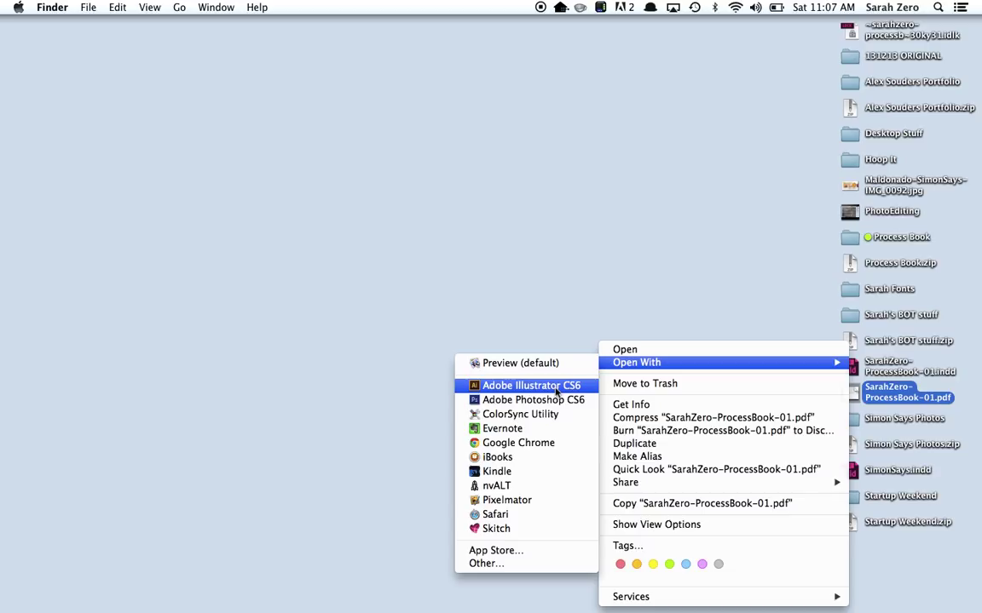
click(491, 563)
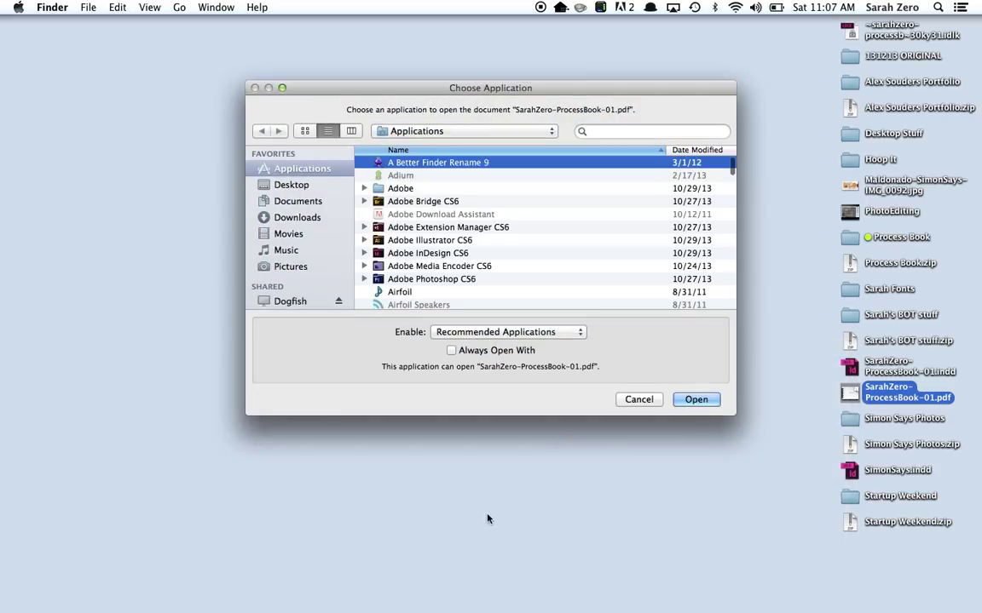
click(608, 130)
text(acrobat)
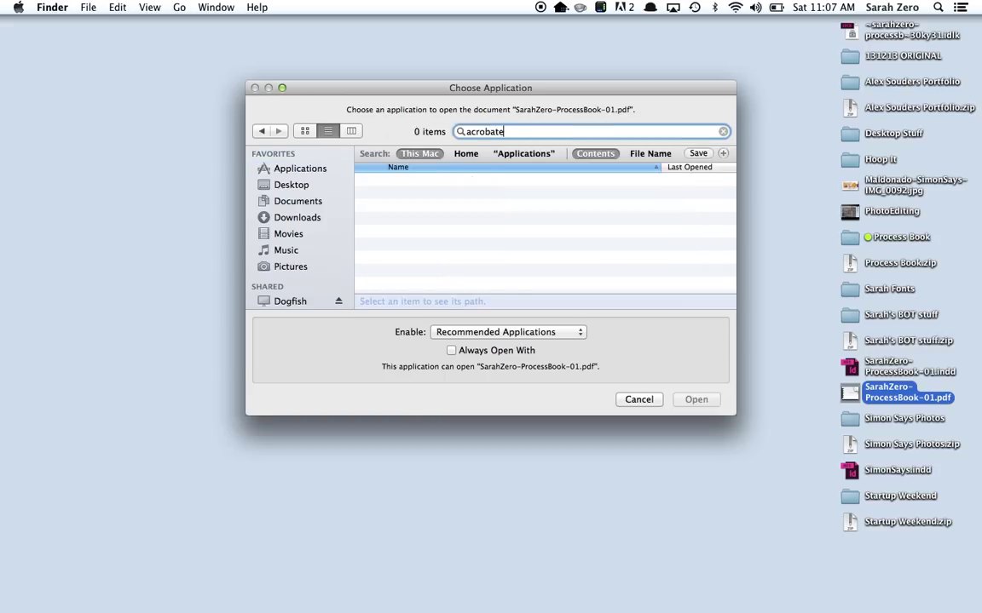
click(633, 399)
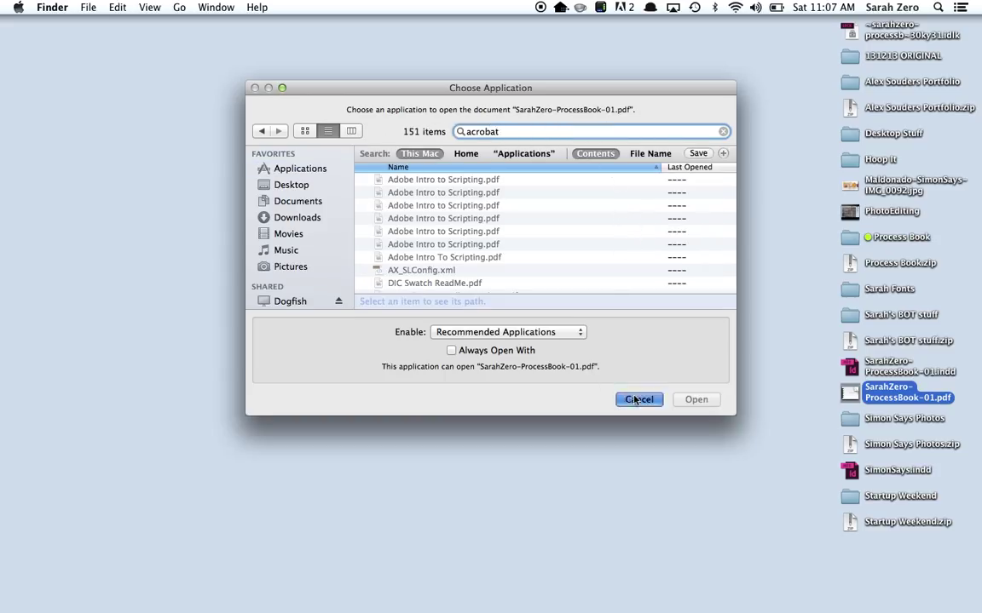
click(848, 394)
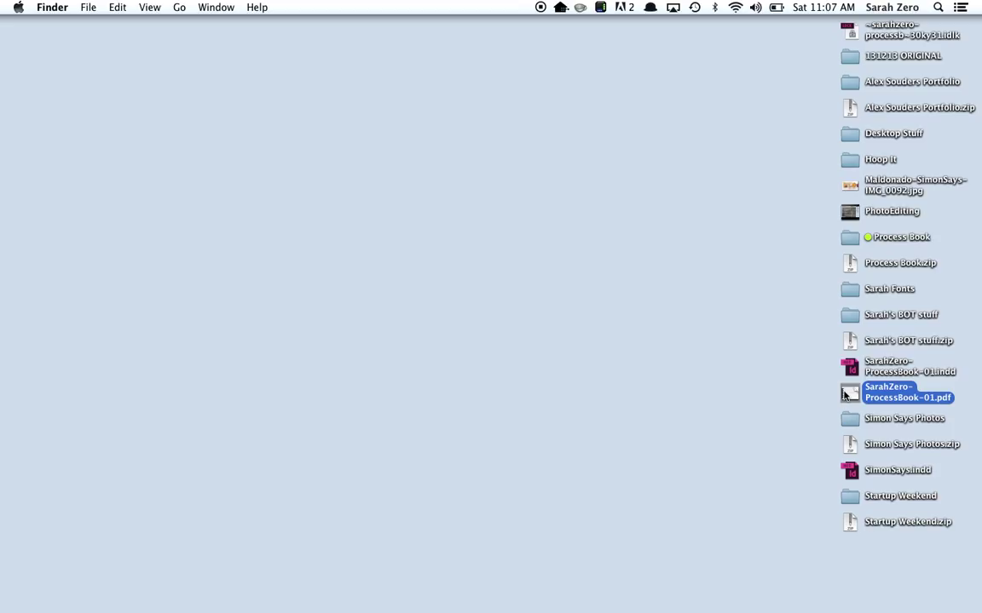
double_click(844, 393)
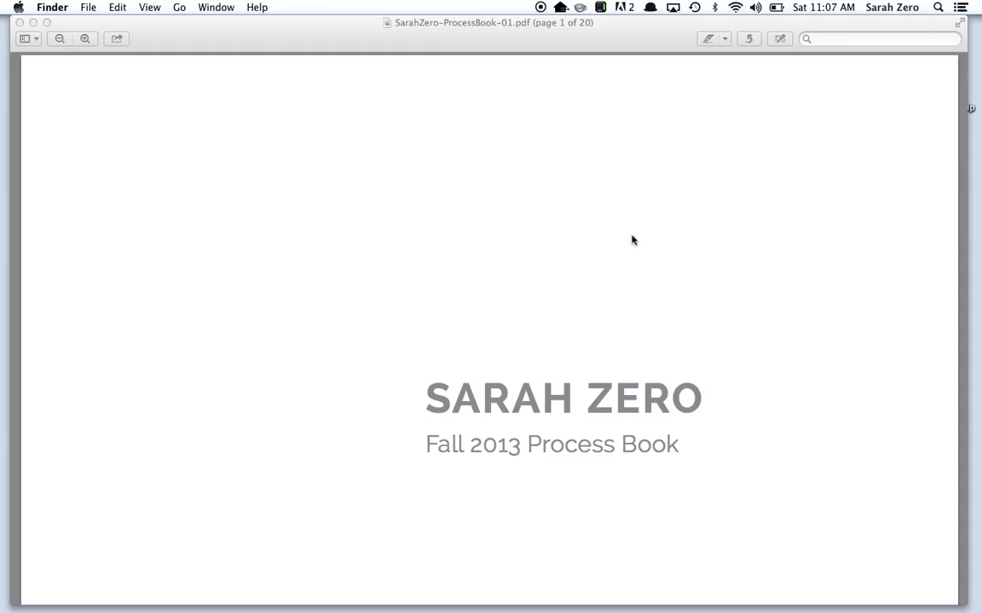
click(61, 39)
click(60, 39)
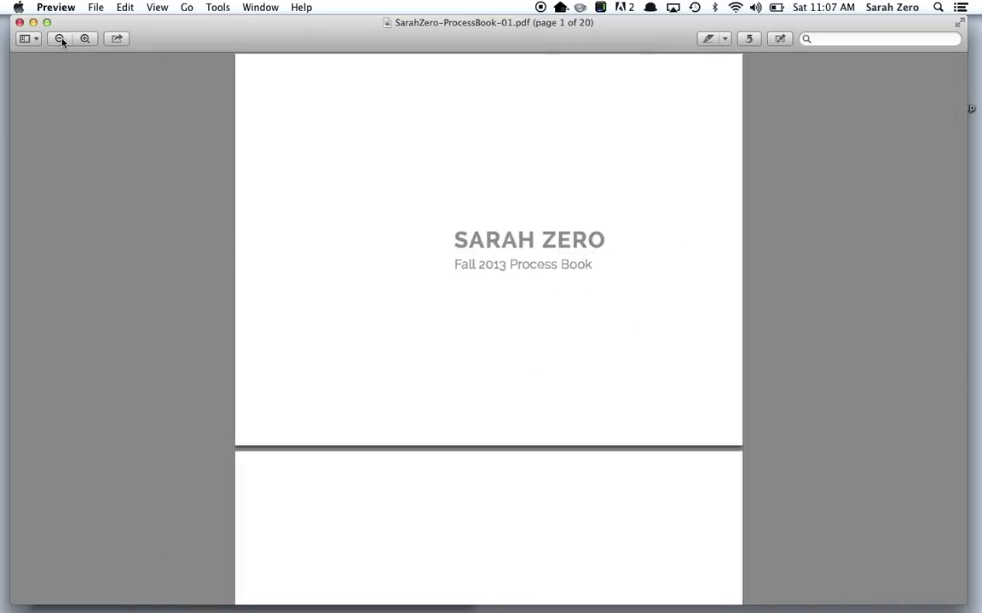
click(60, 40)
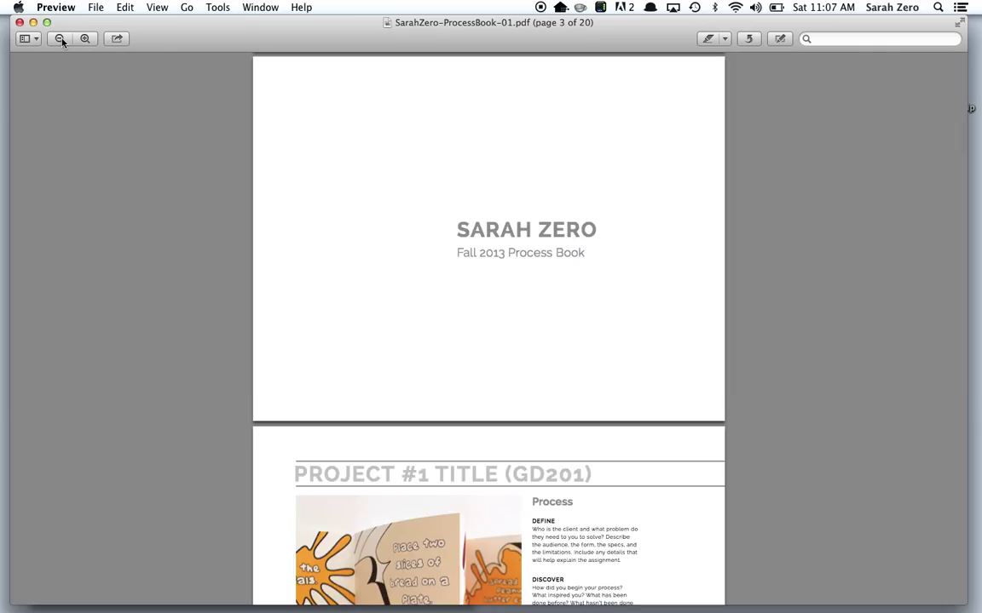
key(Down)
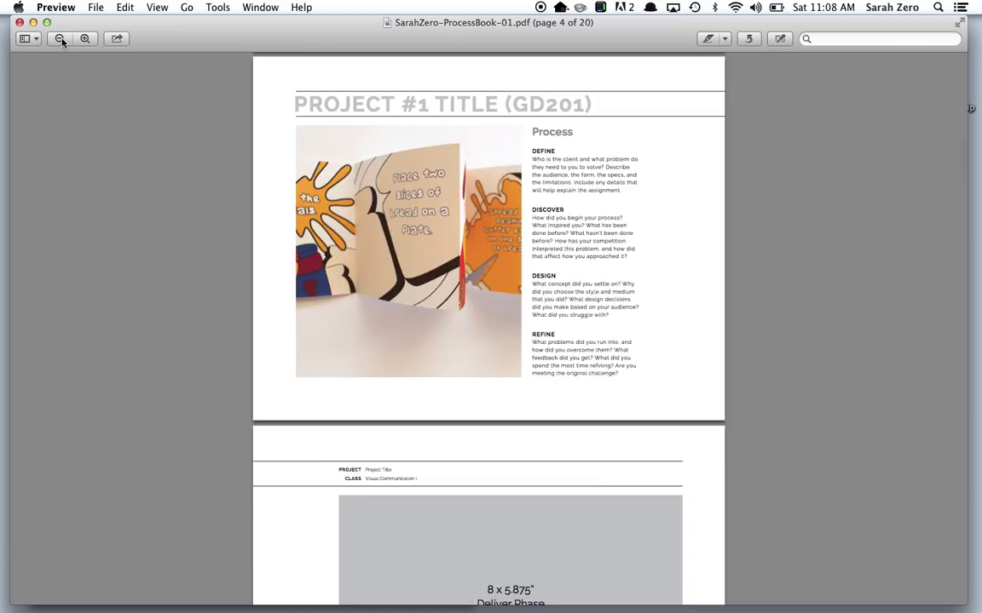
key(Down)
key(Down)
key(Down)
key(Down)
key(Down)
key(Down)
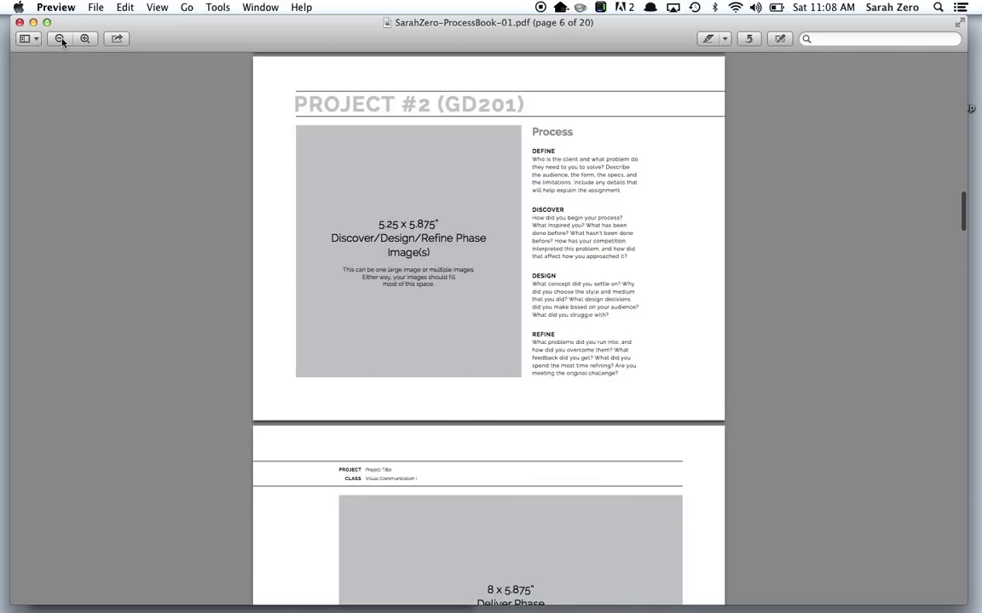
key(Down)
key(Down)
key(Down)
key(Down)
key(Down)
key(Down)
key(Down)
key(Down)
key(Down)
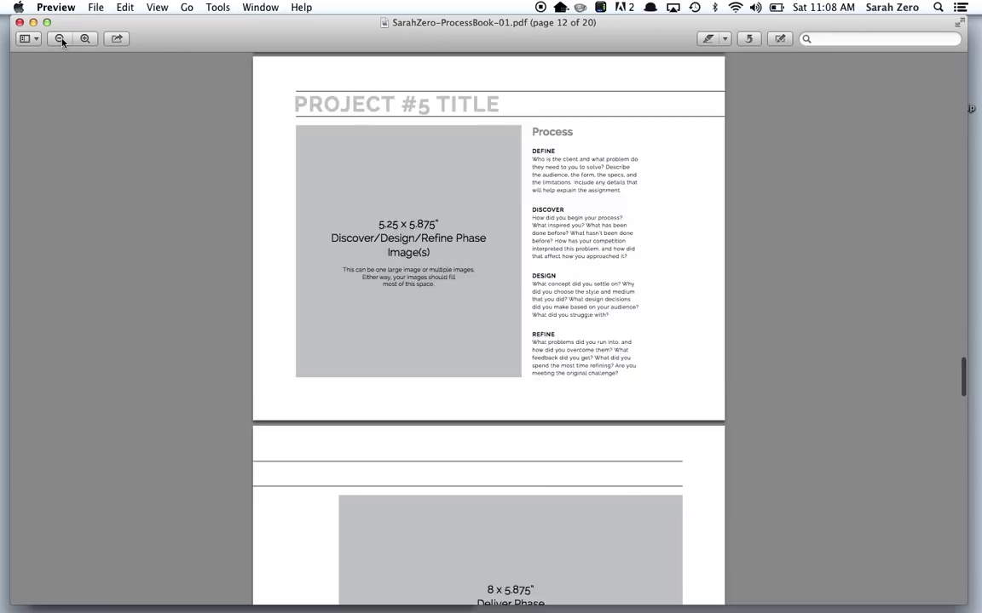
key(super+q)
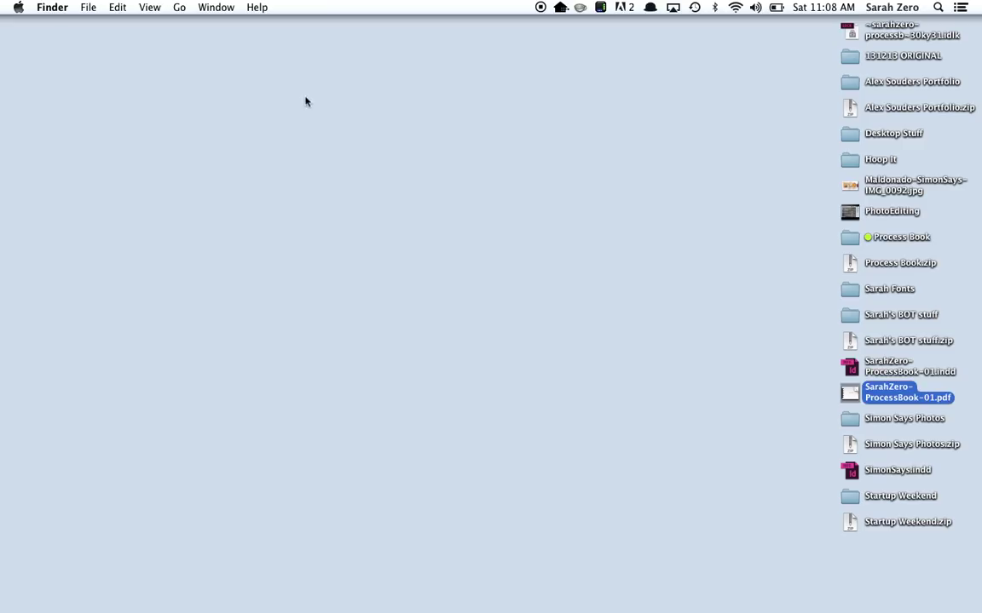
click(710, 388)
click(851, 396)
key(super+i)
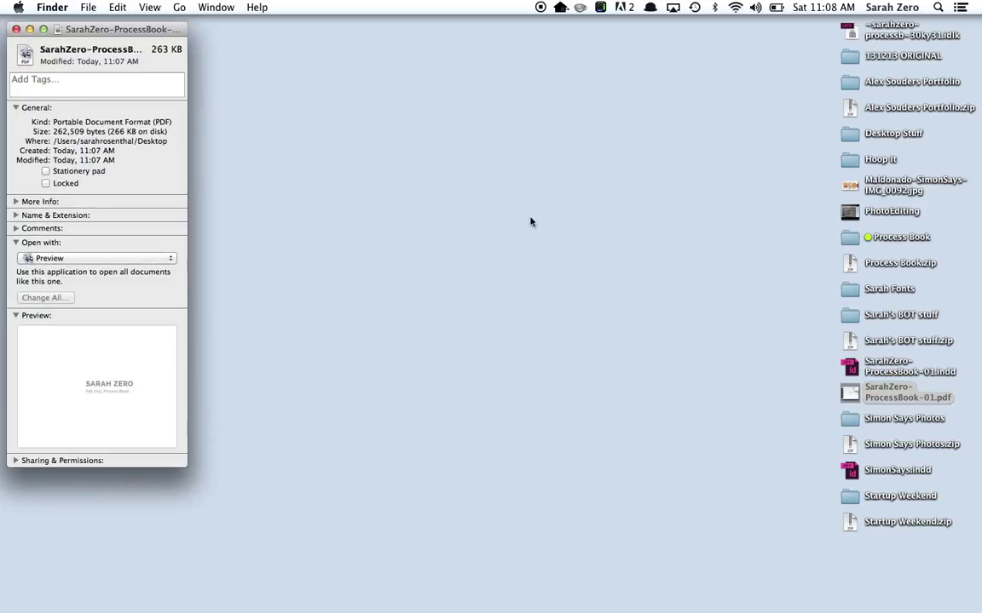
drag(152, 51, 173, 52)
click(16, 29)
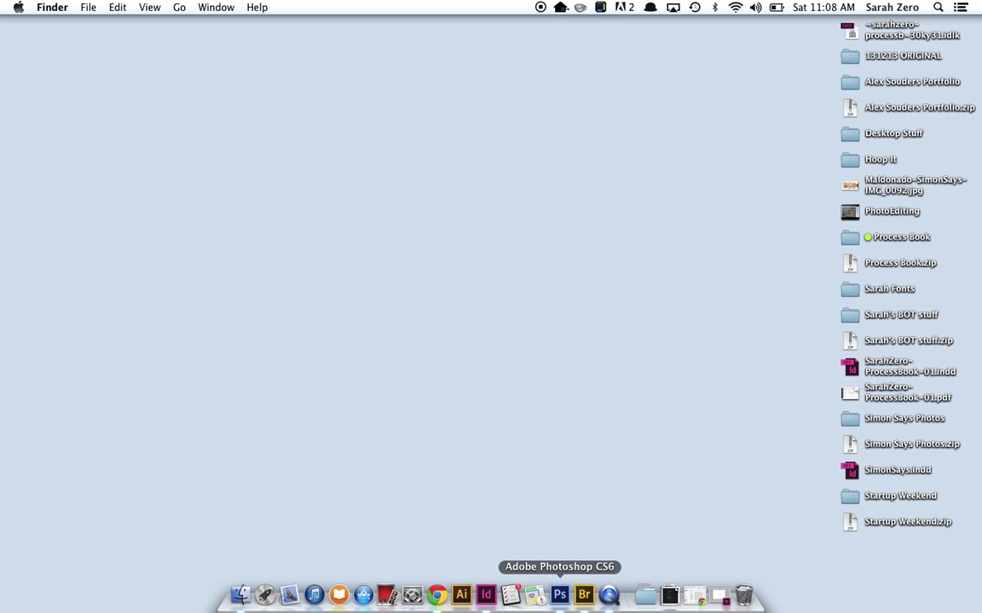
Return to Chrome and load wordpress.com in a new tab.
click(438, 598)
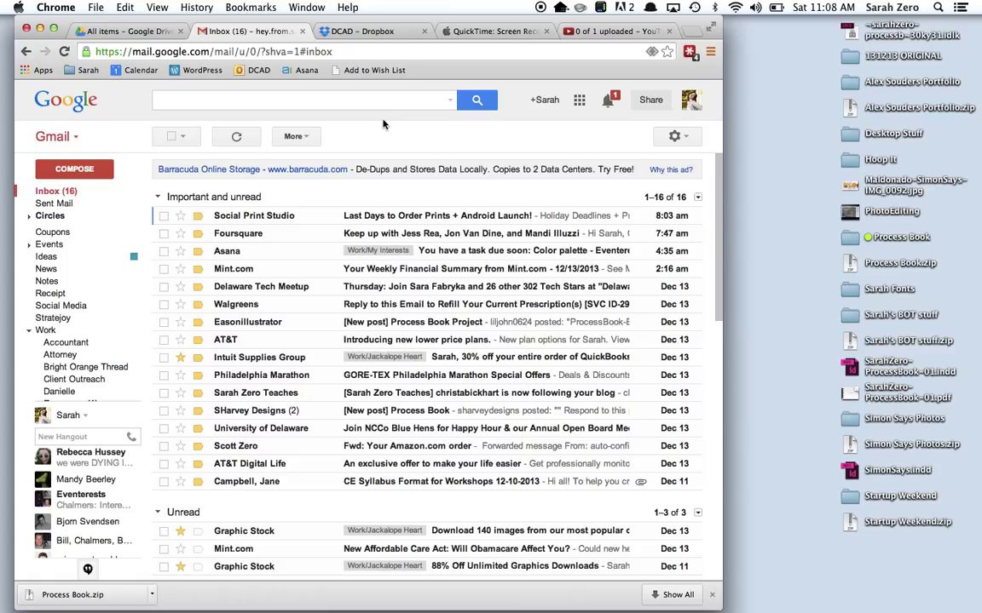
key(super+t)
text(wordpress.com)
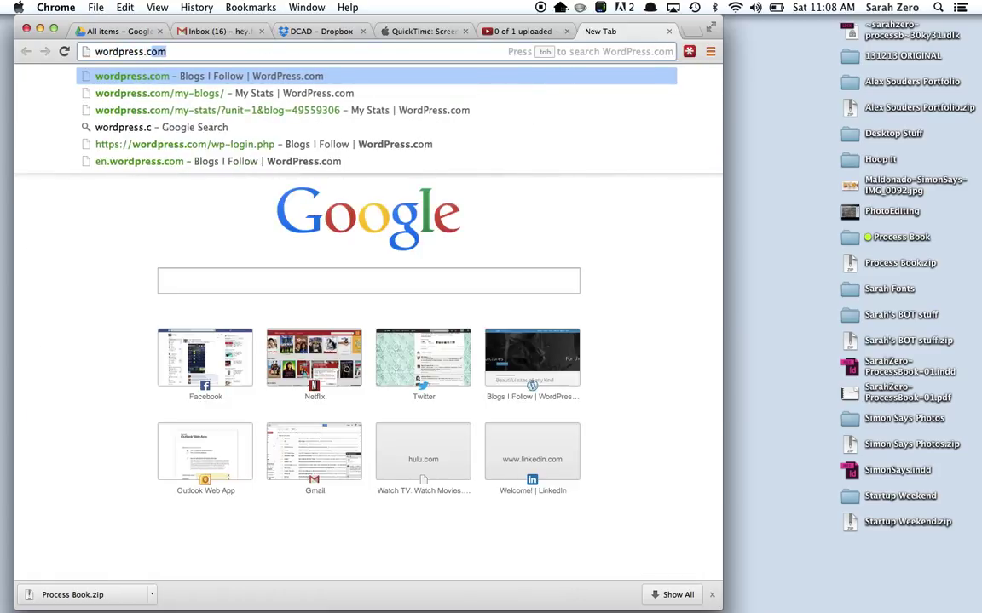
key(Return)
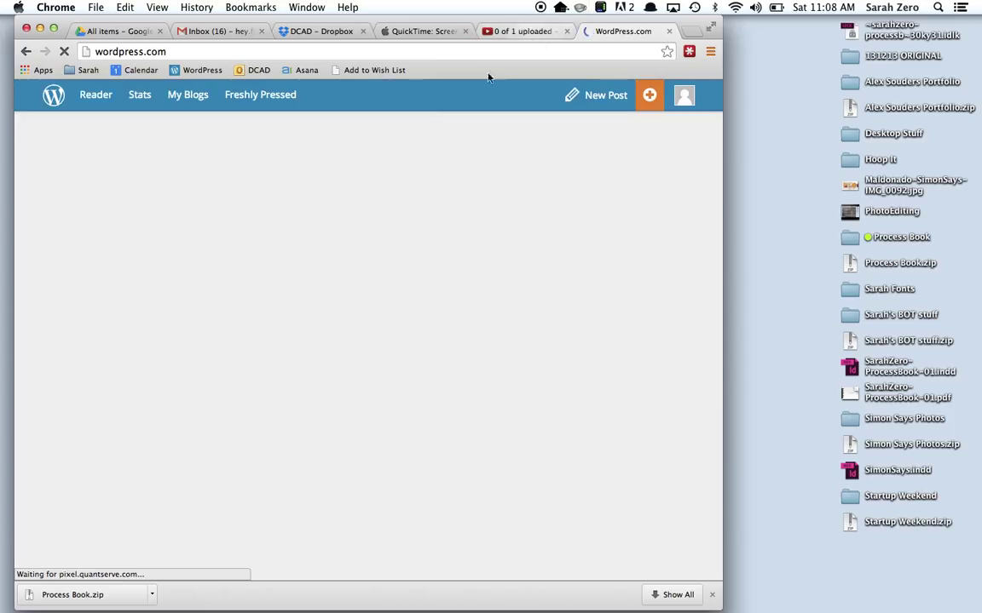
From My Blogs, open the teaching blog and go to its Posts list.
click(189, 99)
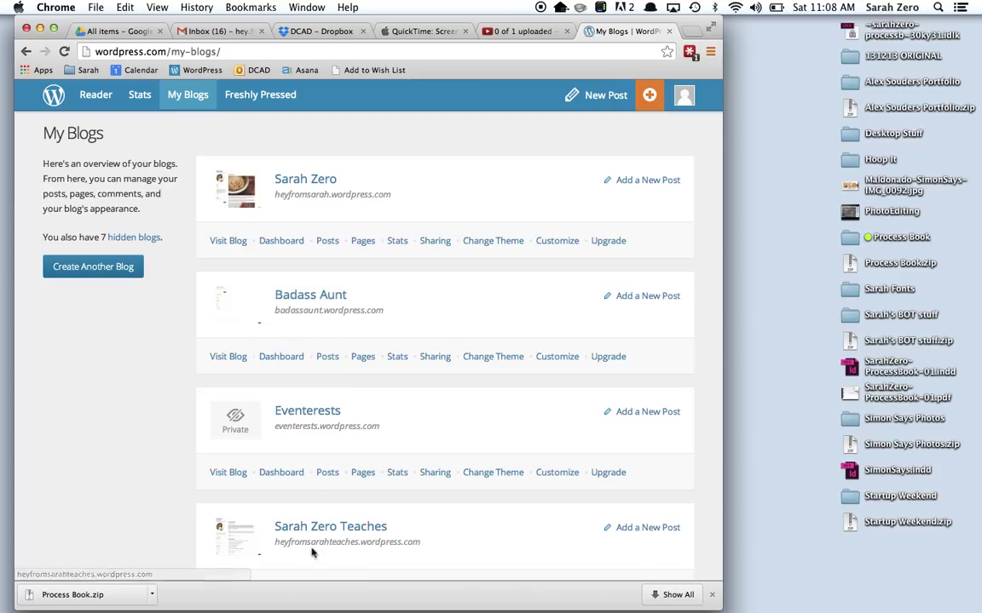
click(313, 528)
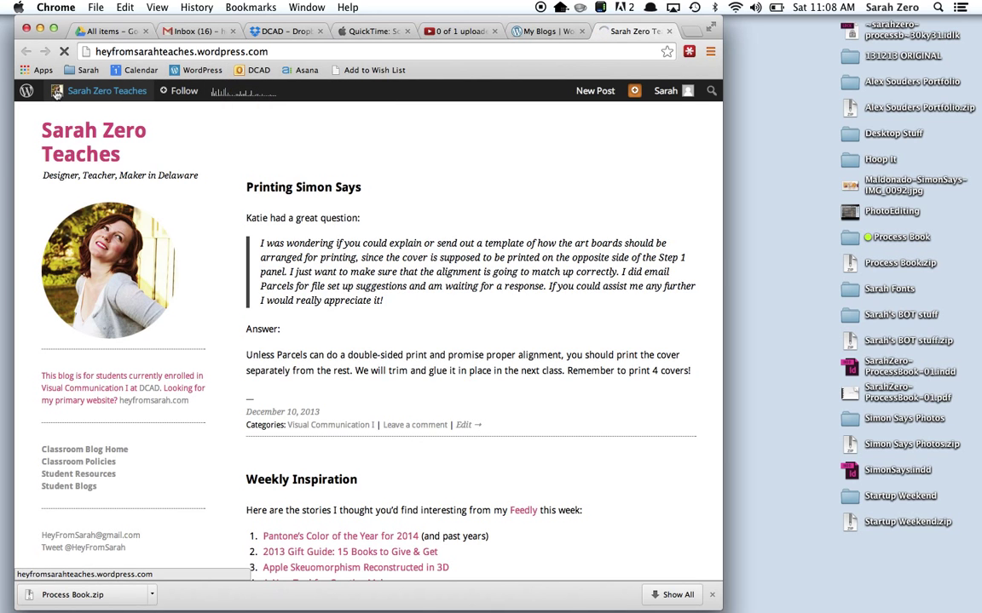
mouse_move(56, 94)
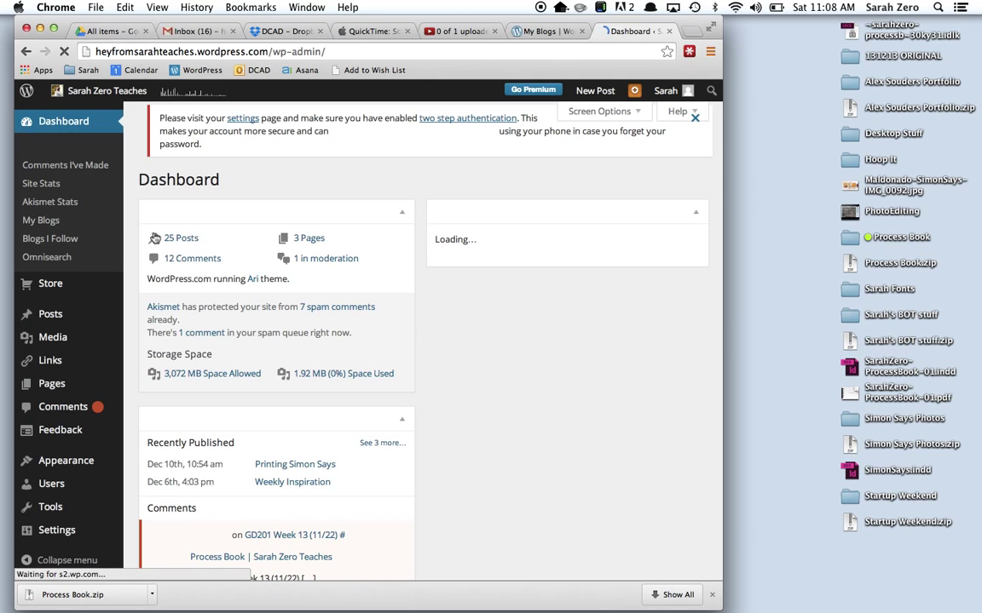
click(48, 317)
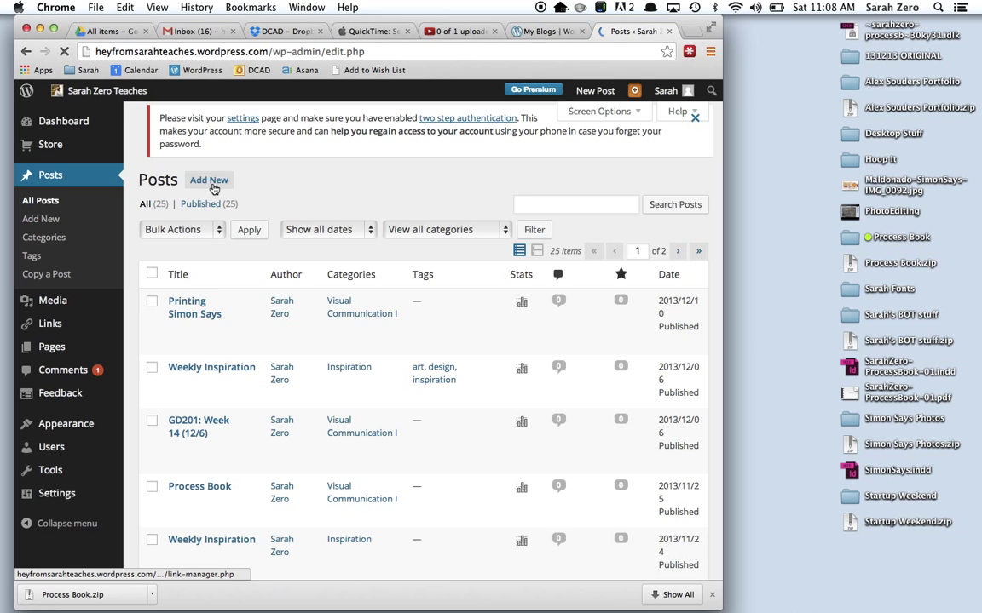
Create a new post titled 'Fall 2013 Process Book' and let the draft autosave.
click(208, 124)
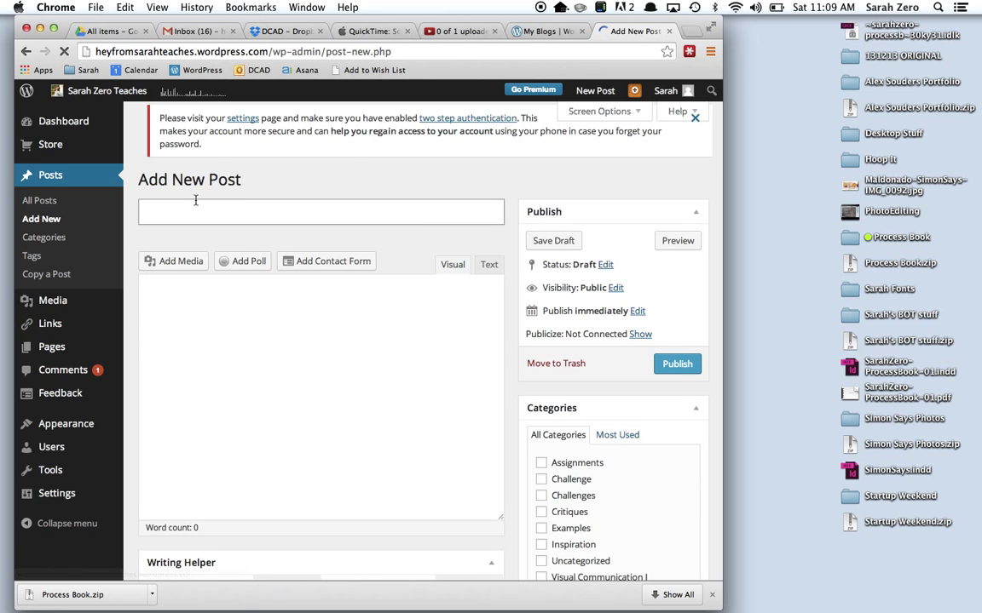
click(189, 213)
text(Fall 20)
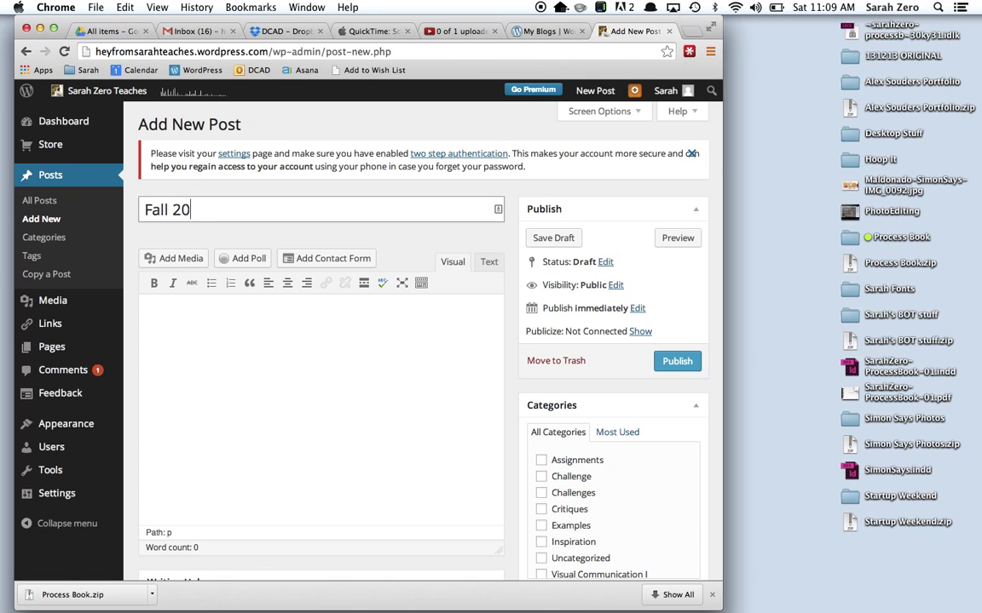
text(13 Process Book)
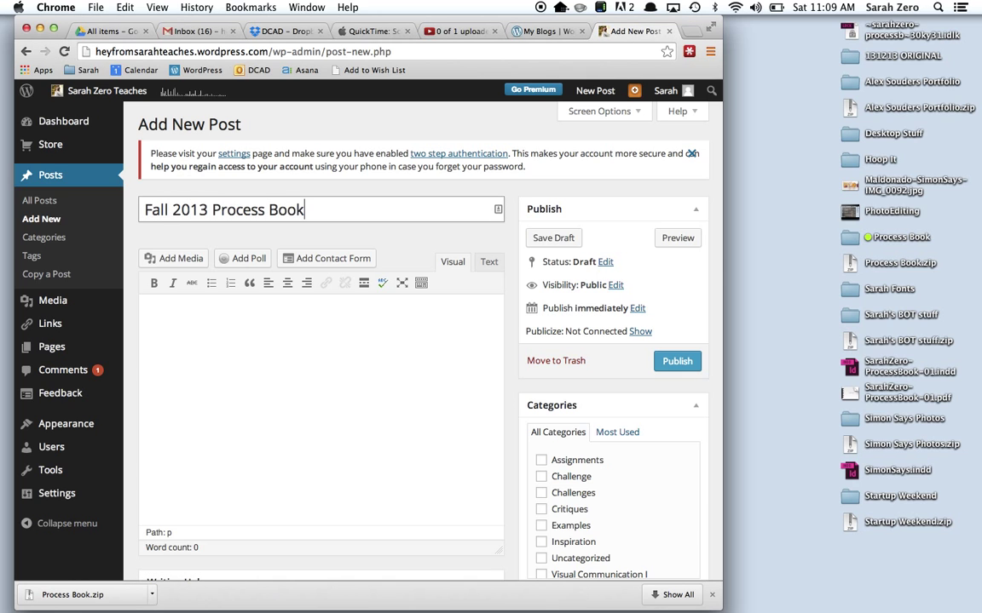
click(213, 346)
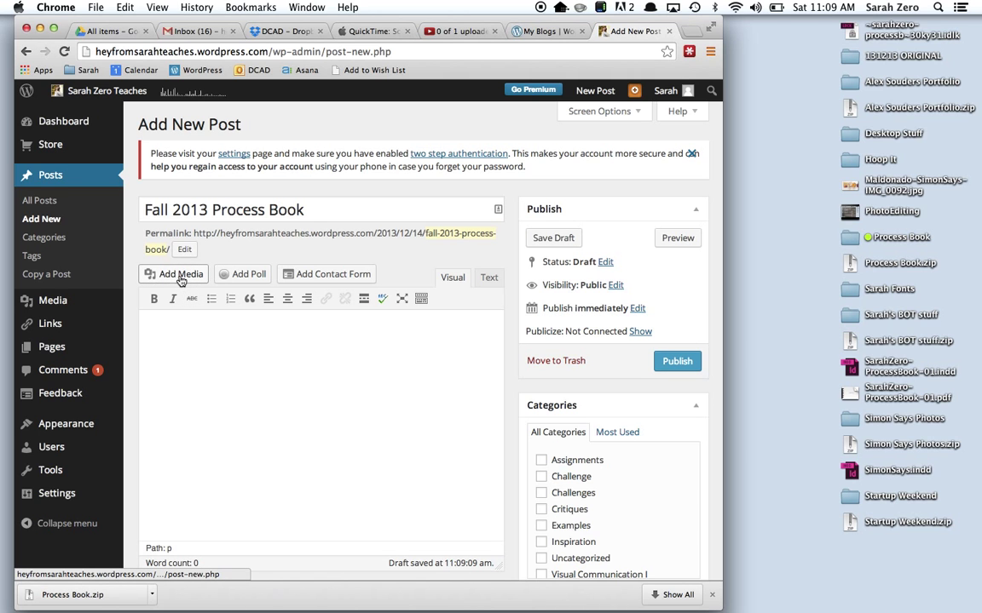
Upload the process book PDF from the desktop through Add Media's Upload Files.
click(179, 276)
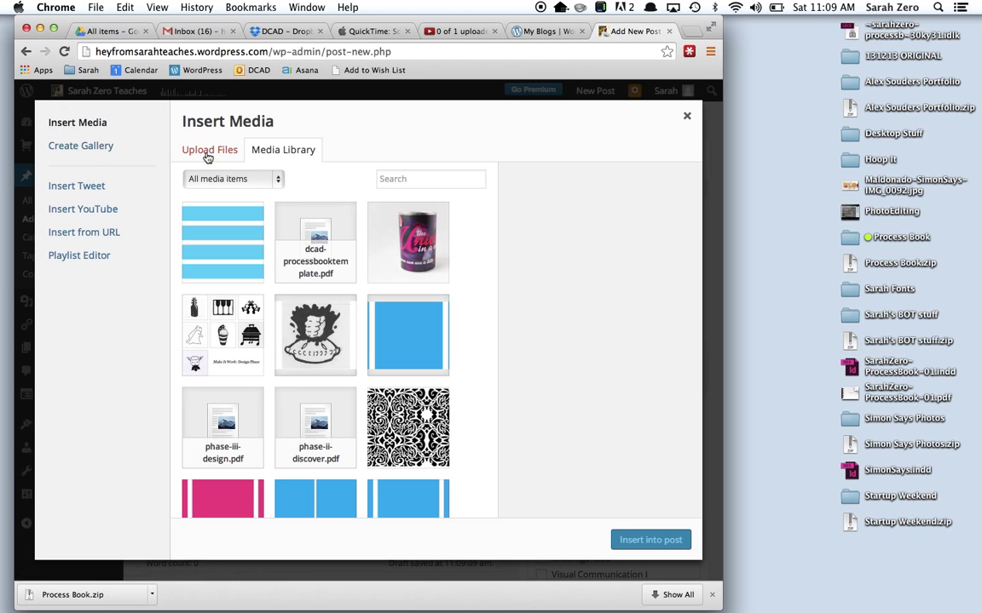
click(204, 151)
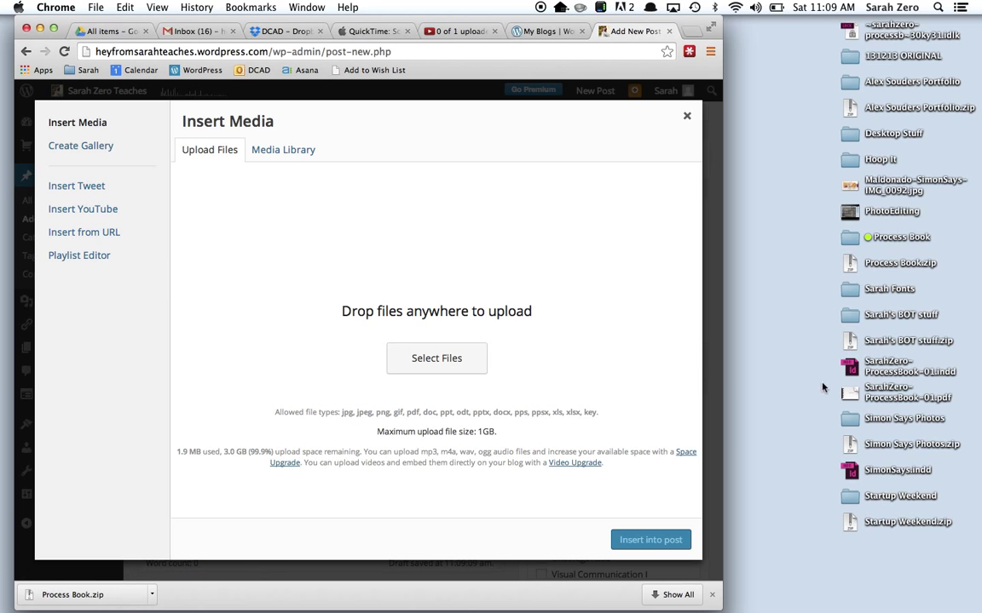
drag(849, 392, 497, 329)
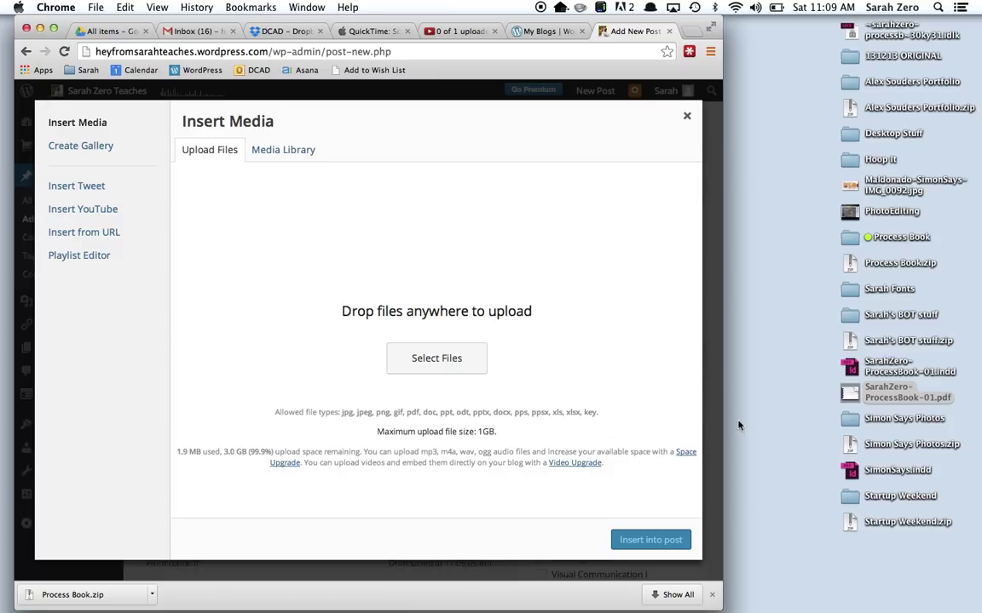
drag(850, 396, 357, 305)
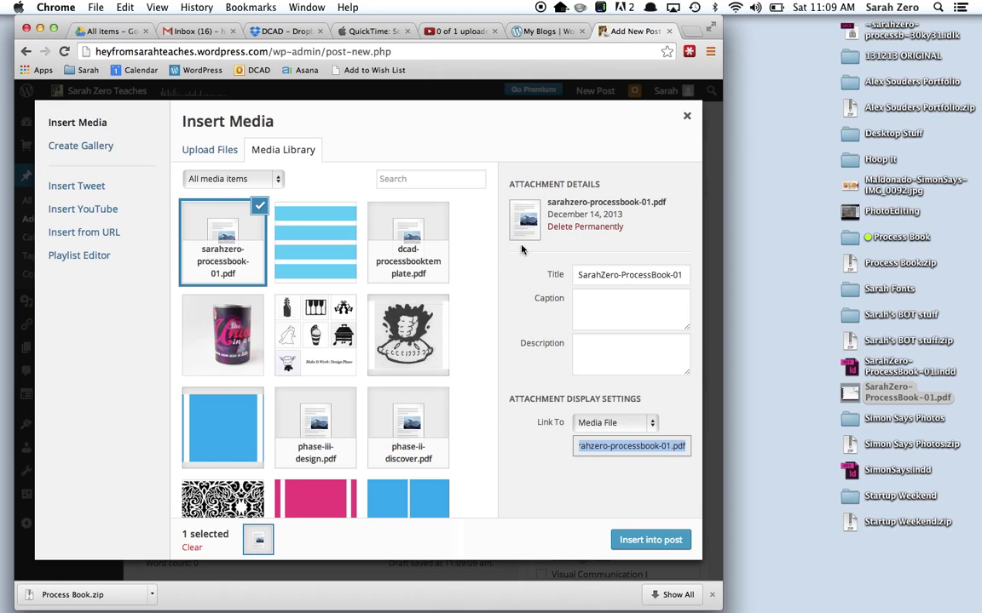
Retitle the attachment as your name plus 'Process Book' and insert it as a link.
triple_click(607, 275)
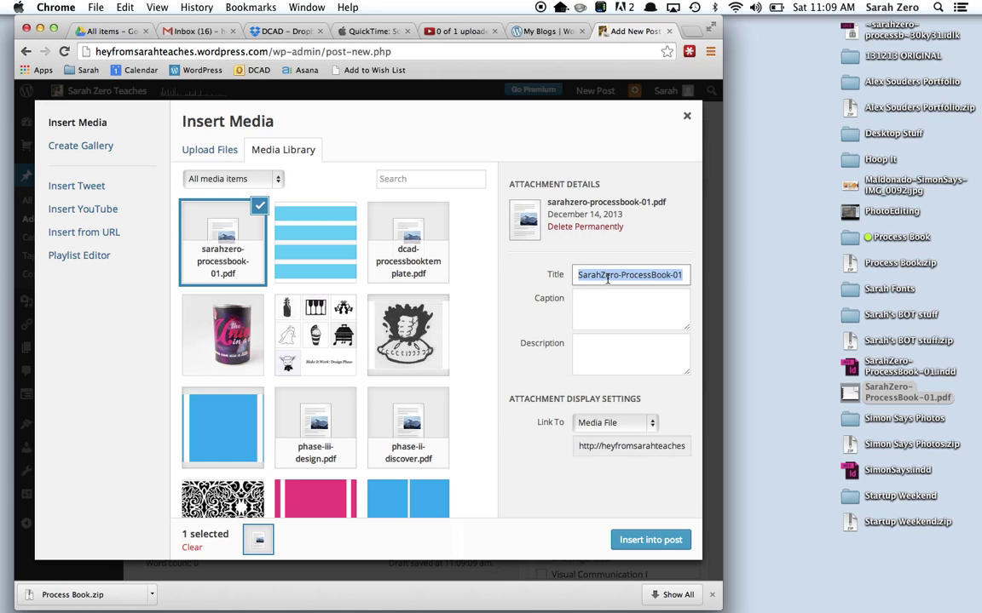
text(Sara)
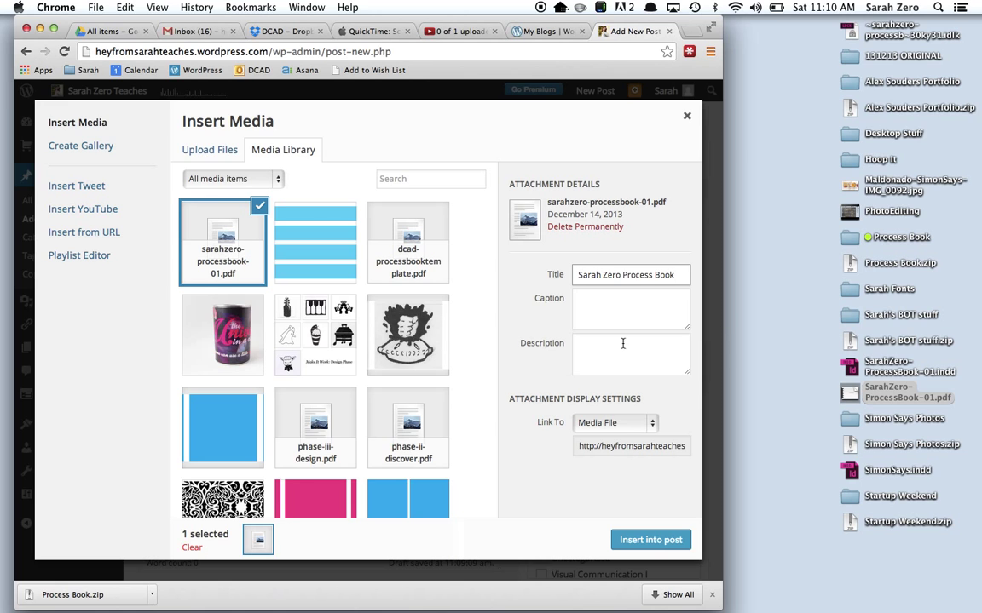
click(614, 305)
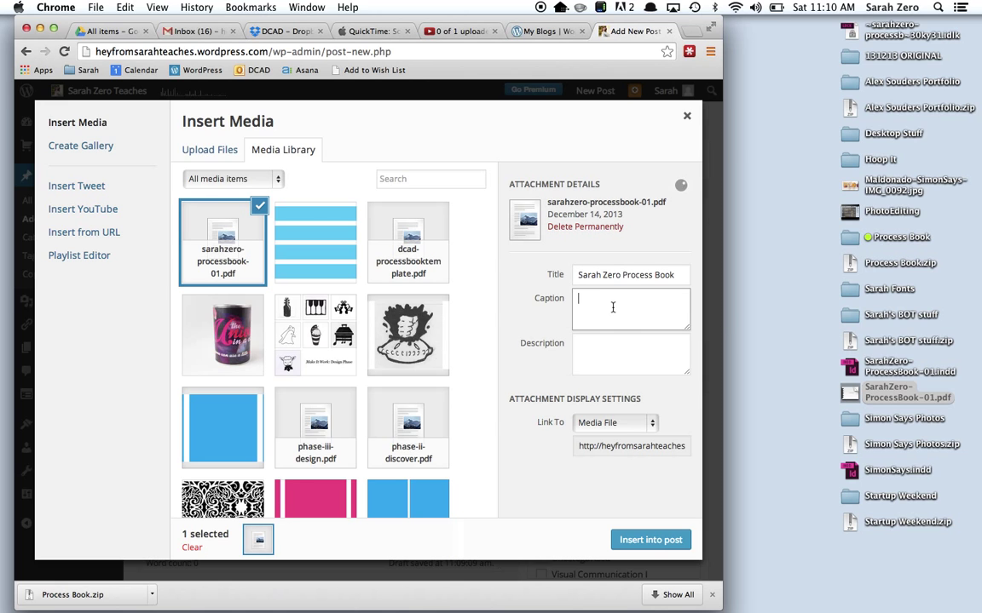
click(611, 368)
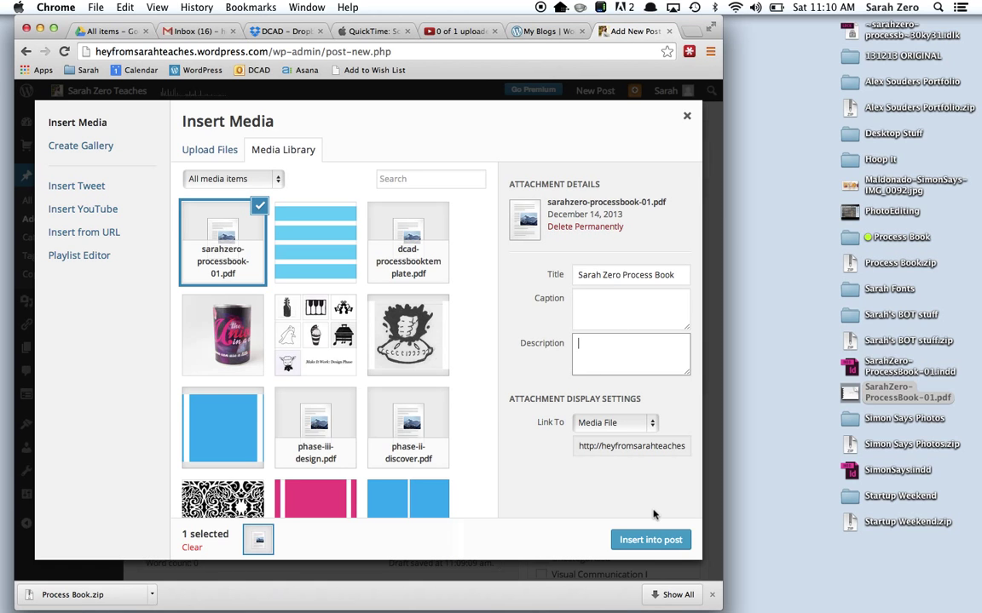
click(651, 540)
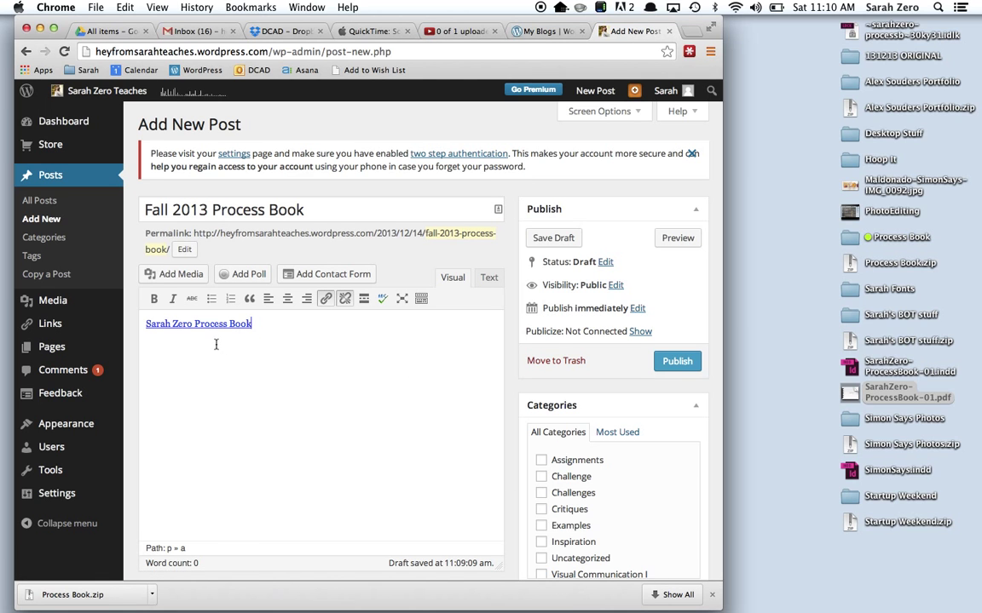
Add an empty paragraph above the PDF link, then open the exported PDF in Preview and page back.
key(Return)
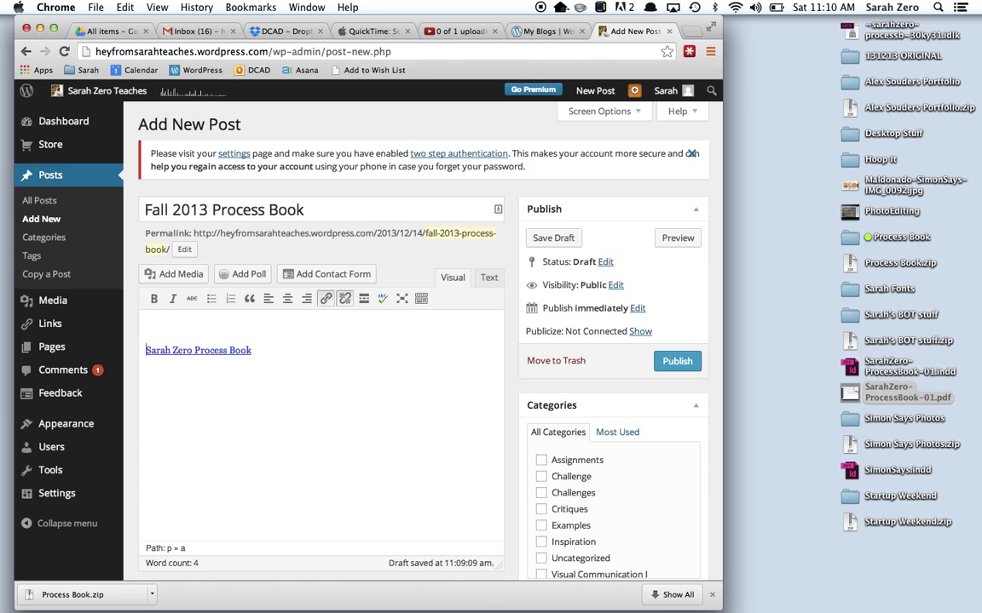
click(147, 322)
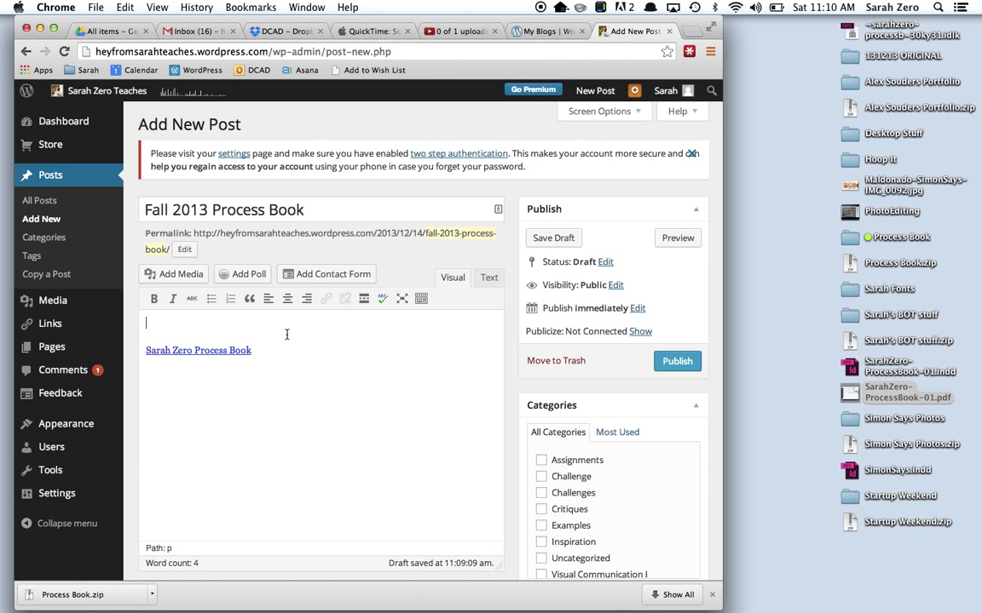
double_click(848, 393)
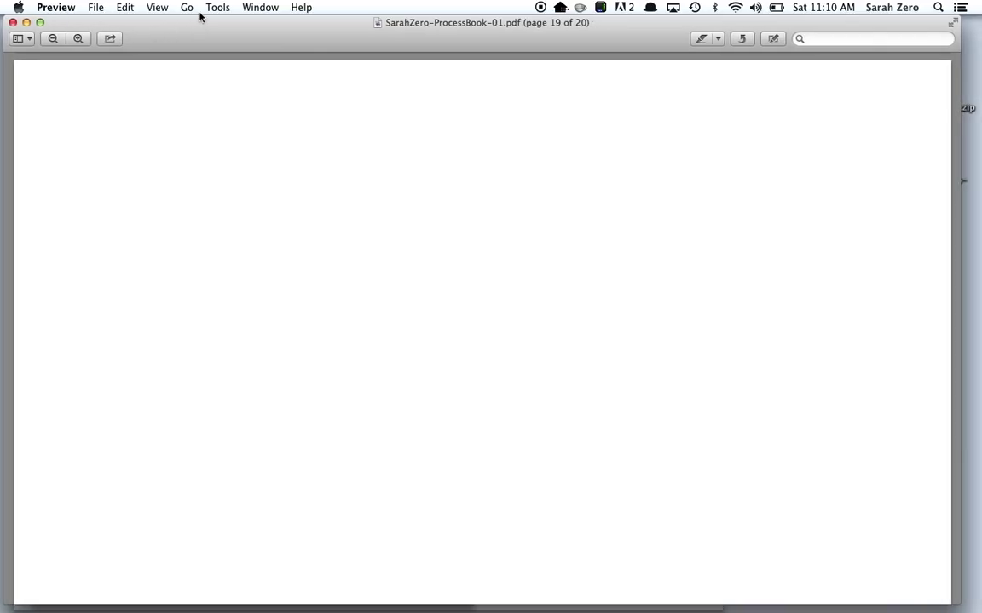
key(Page_Up)
key(Page_Up)
key(Page_Up)
key(Page_Up)
key(Page_Up)
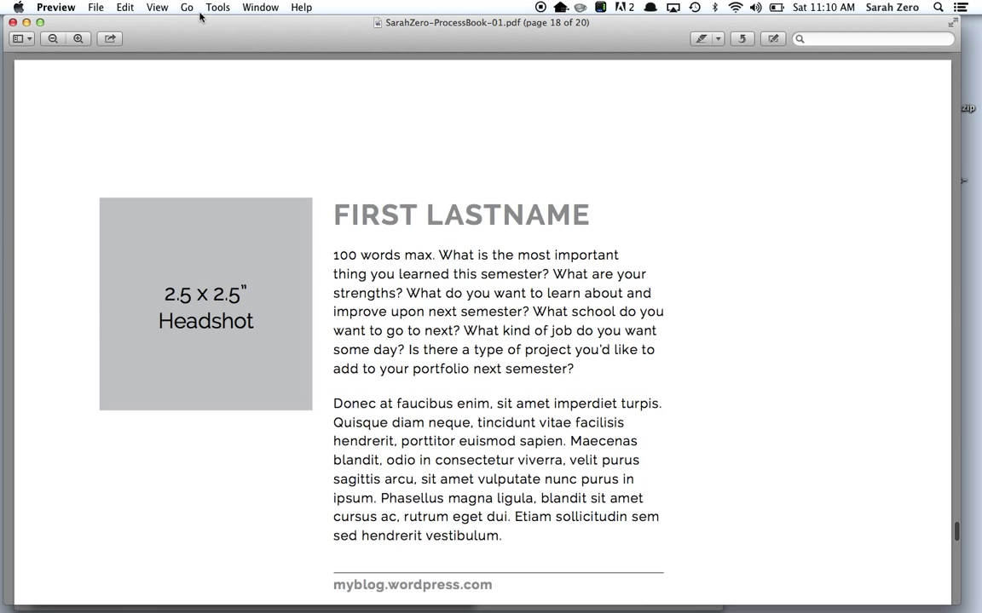
Fit page 12, 'PROJECT #5 TITLE', in Preview and screenshot the whole page.
key(super+9)
key(Page_Up)
key(Page_Up)
key(Page_Up)
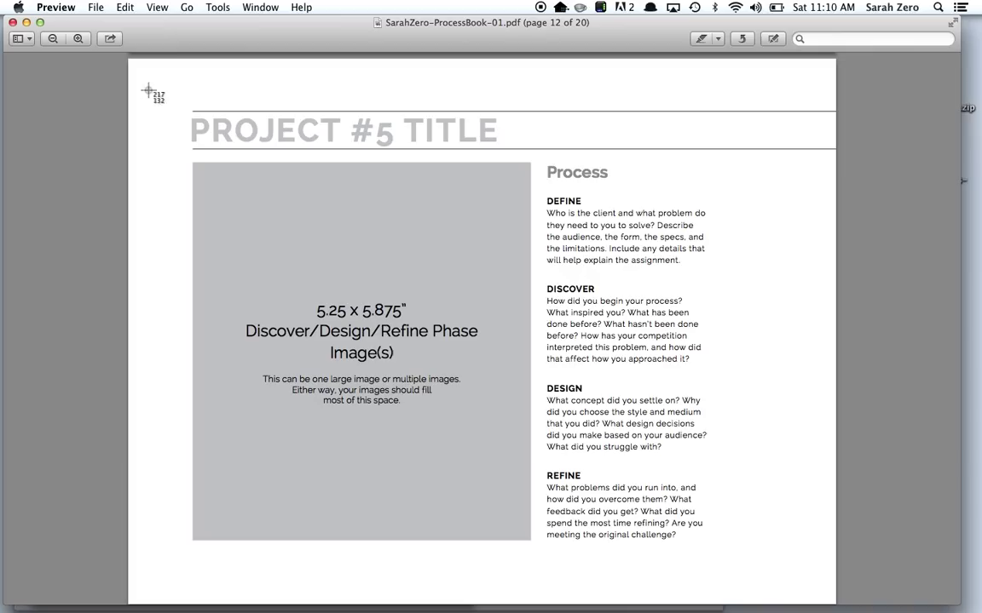
drag(130, 65, 833, 601)
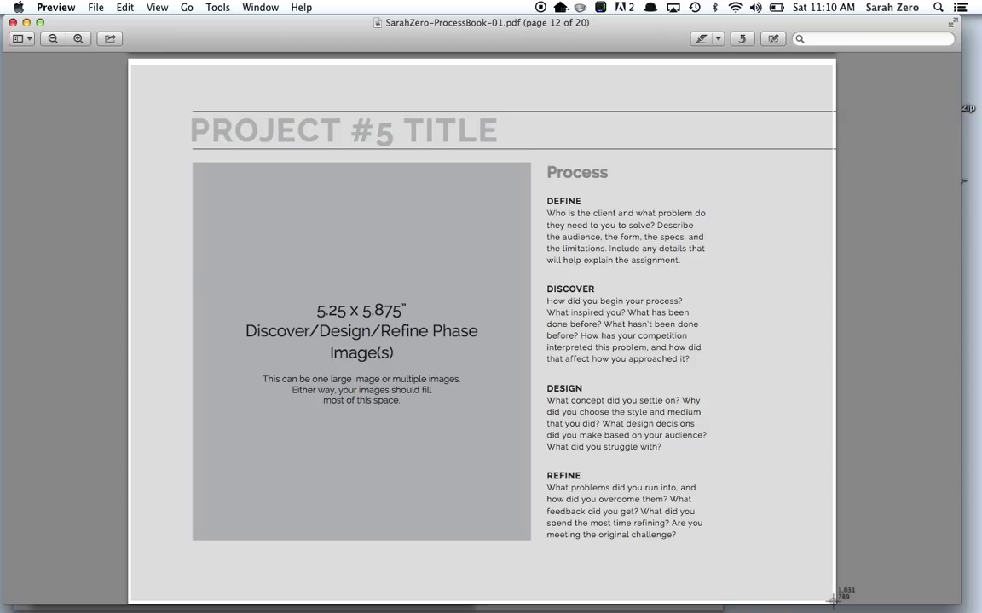
drag(834, 600, 833, 601)
click(833, 601)
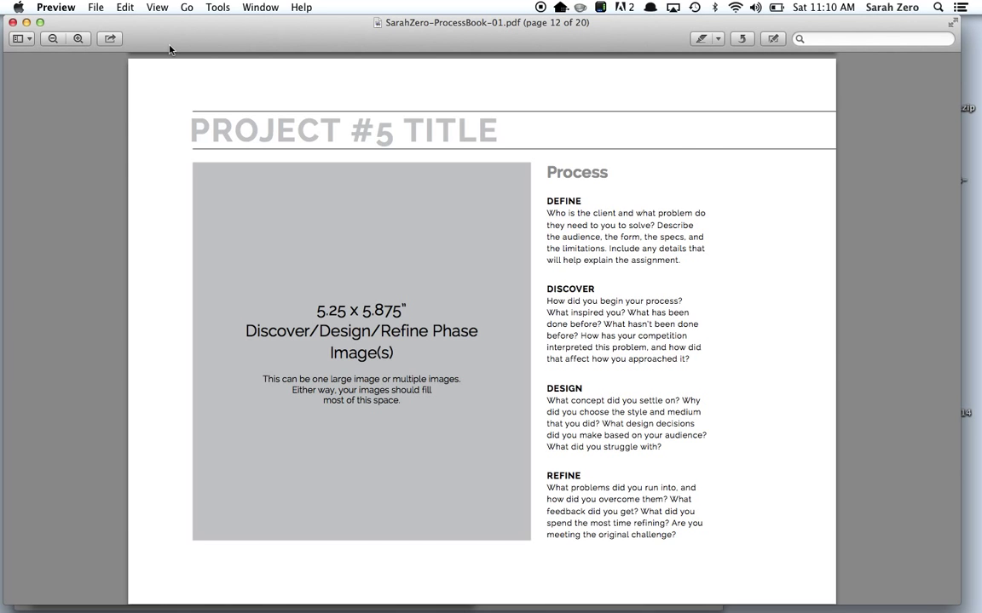
Upload the new page screenshot through Add Media and insert it into the post.
key(super+q)
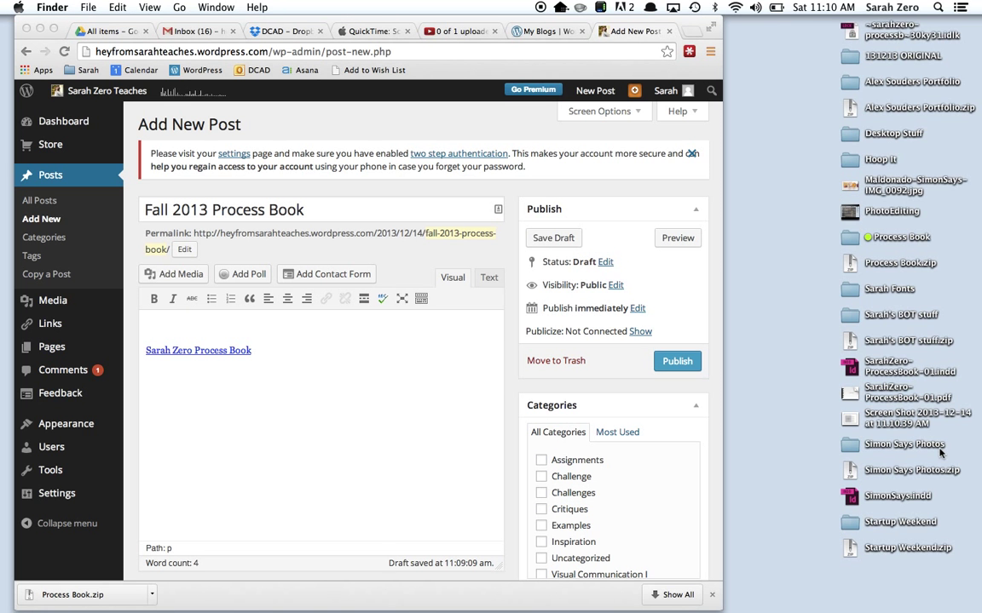
click(807, 388)
click(867, 421)
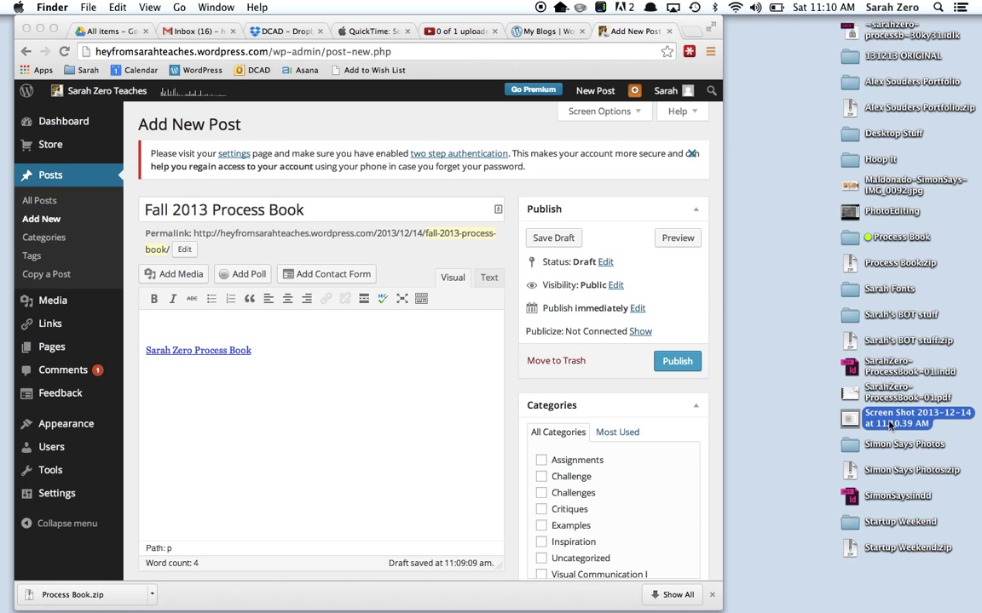
click(154, 275)
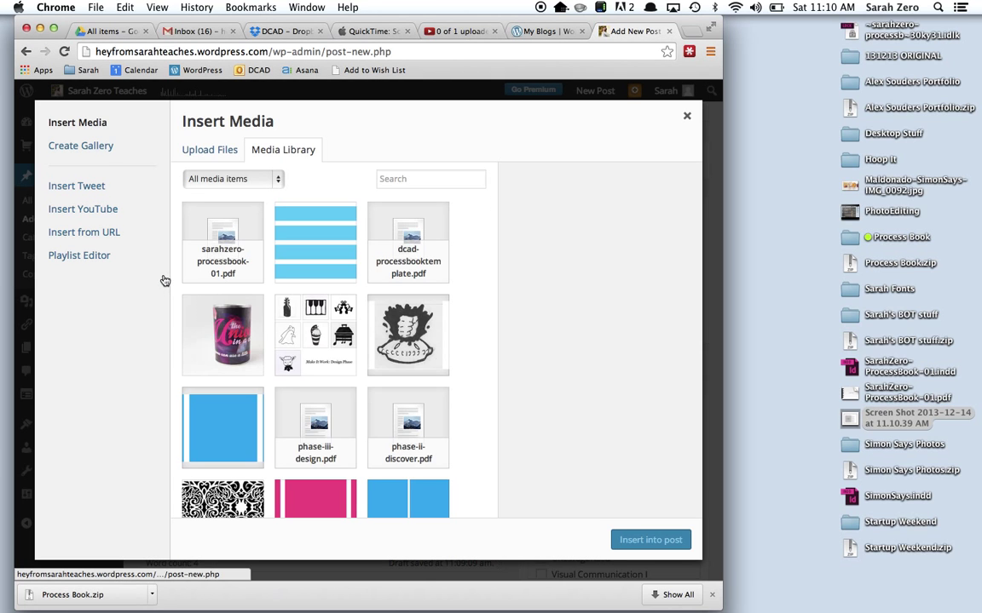
click(198, 143)
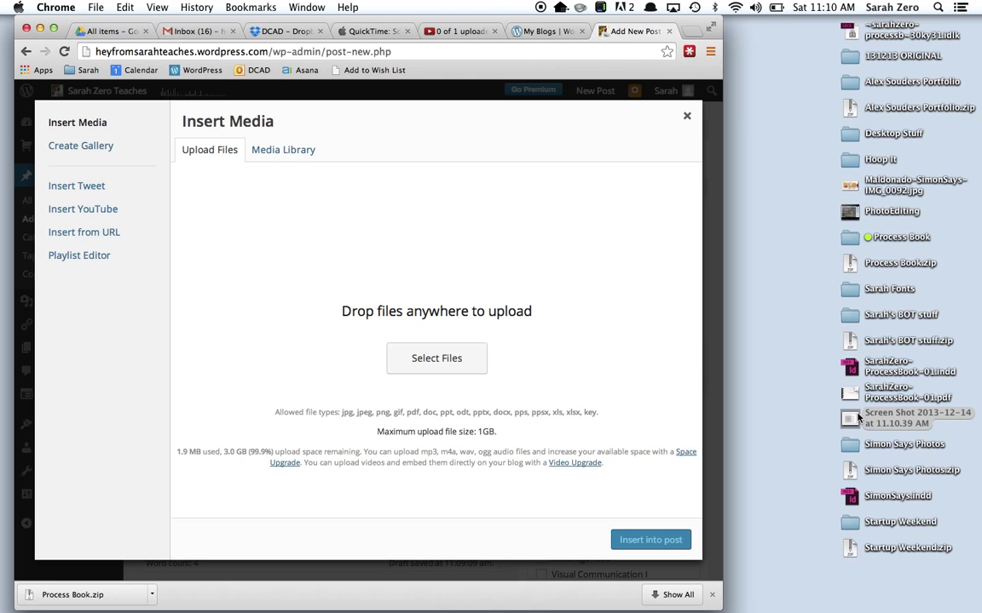
drag(859, 418, 381, 317)
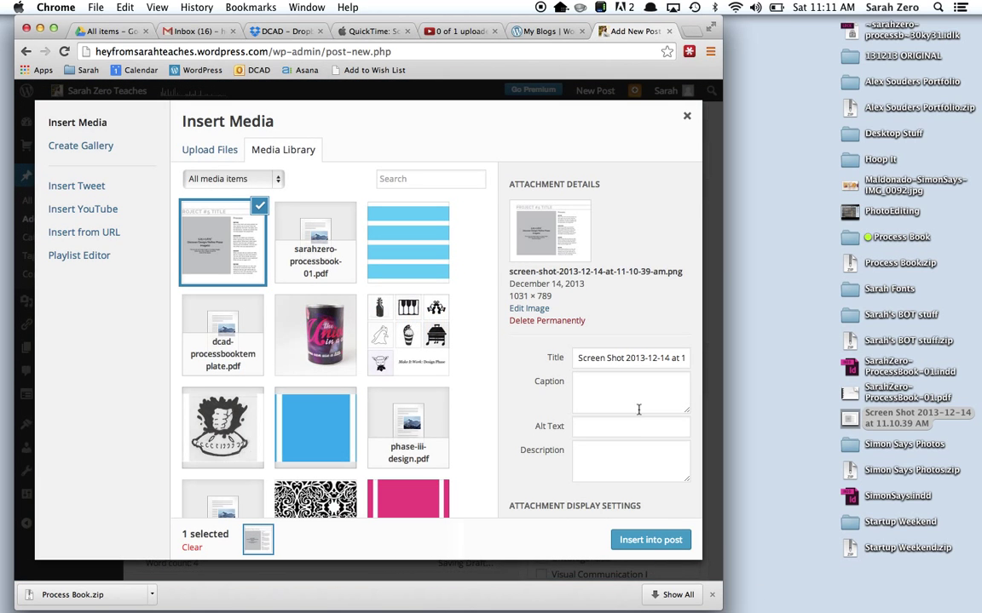
click(650, 541)
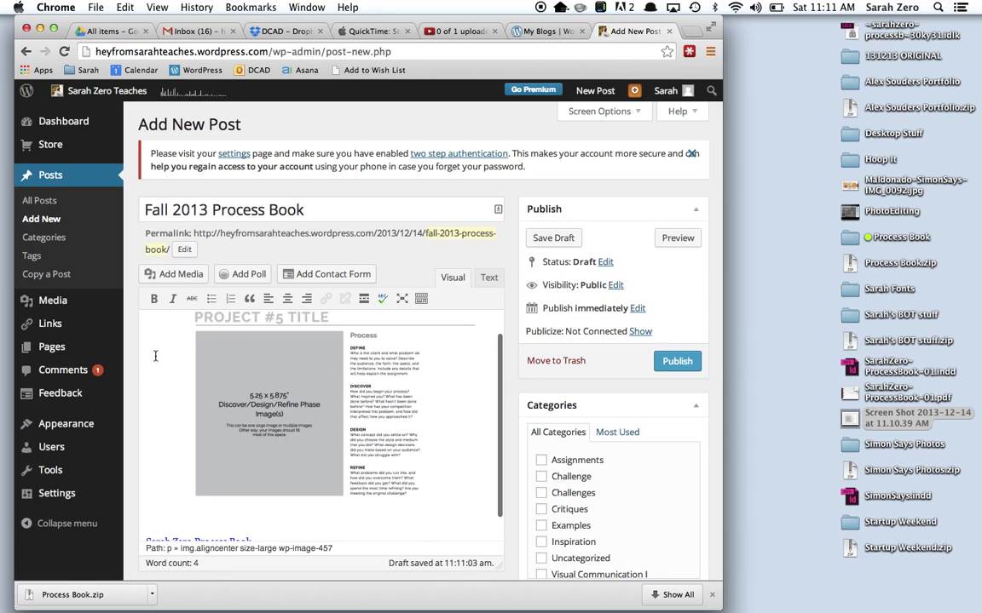
Add the line 'Test example post.' above the image and preview the draft.
key(Return)
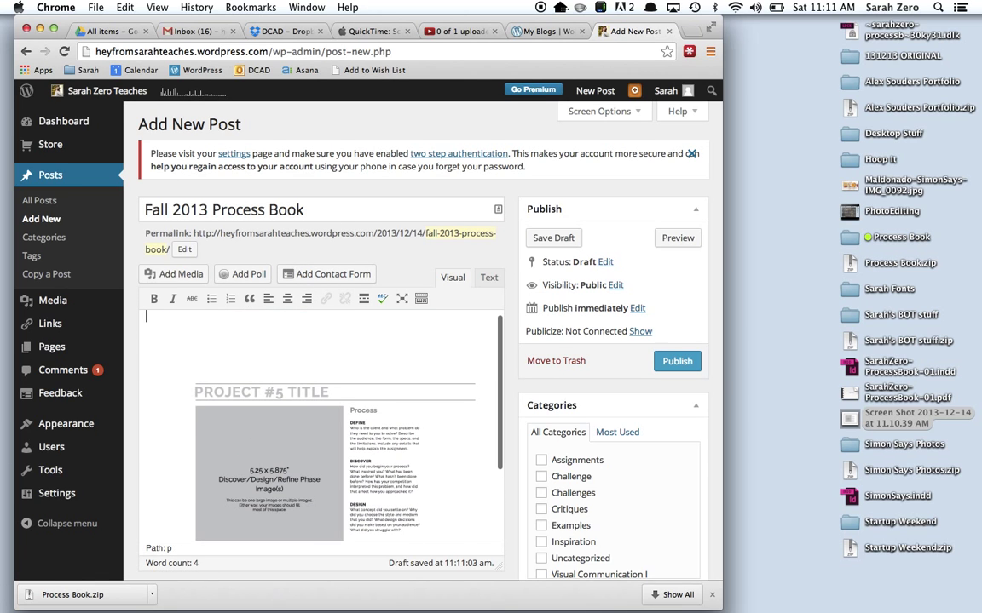
text(Test example post.)
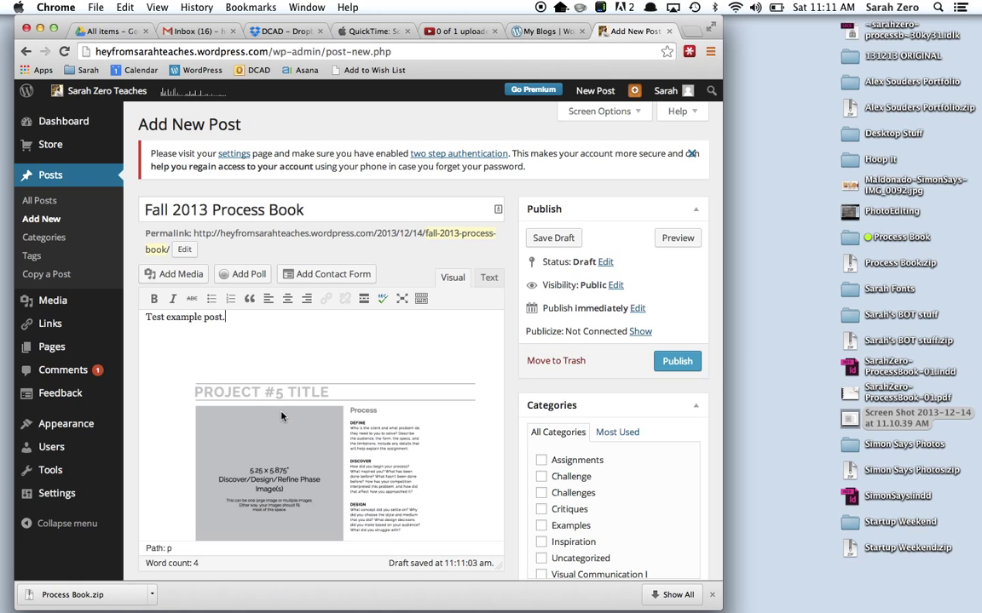
scroll(246, 375, down, 3)
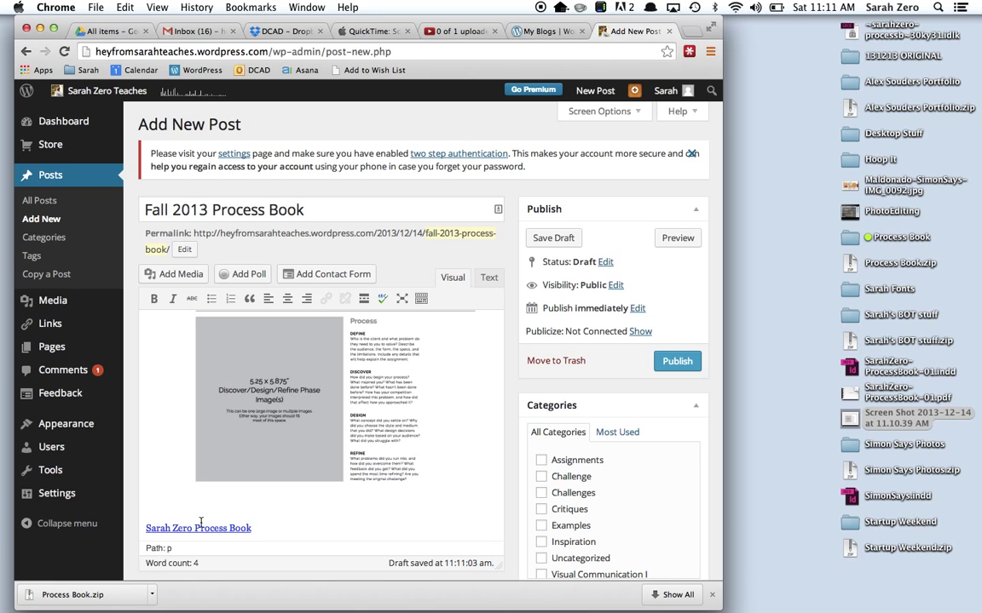
click(680, 240)
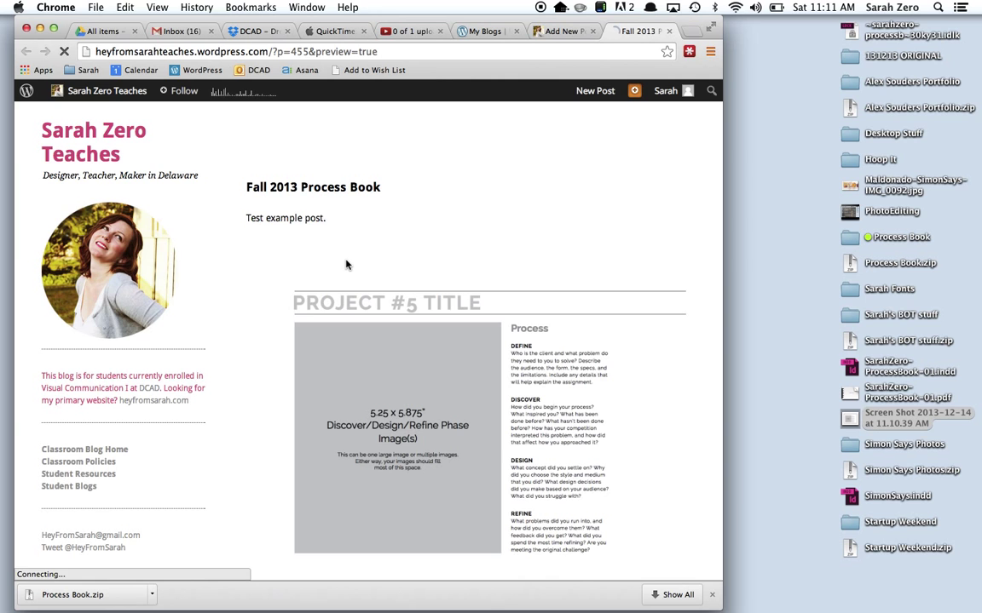
scroll(346, 265, down, 4)
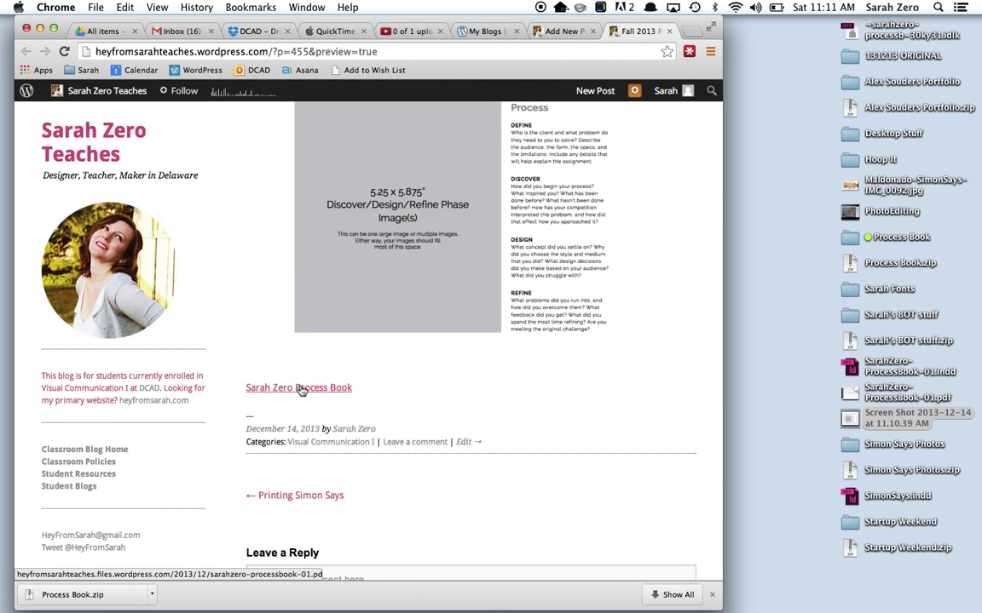
Open the linked Fall 2013 Process Book PDF in a wider window, scroll through its pages, then close it.
click(300, 390)
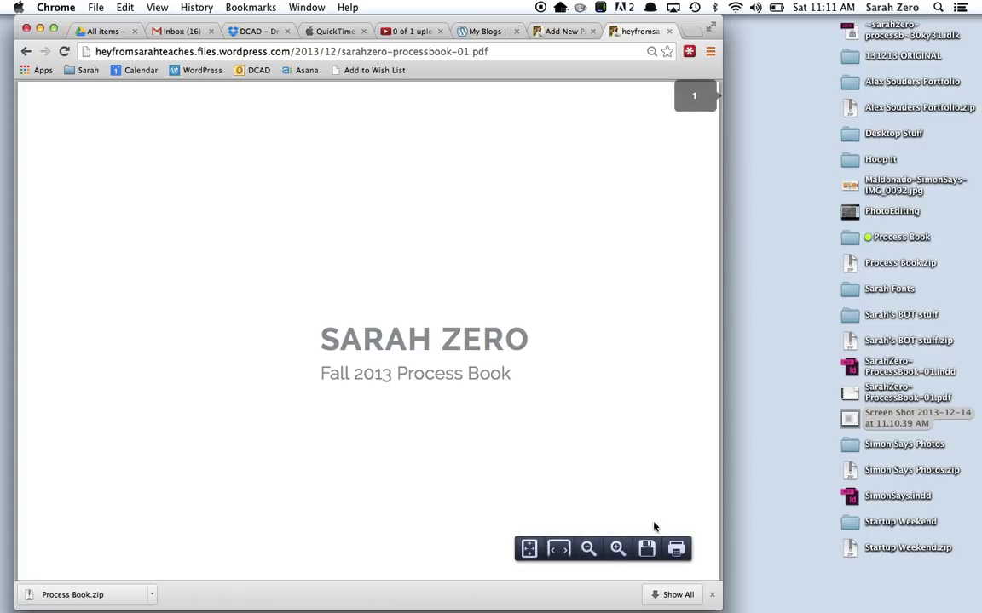
drag(721, 607, 842, 607)
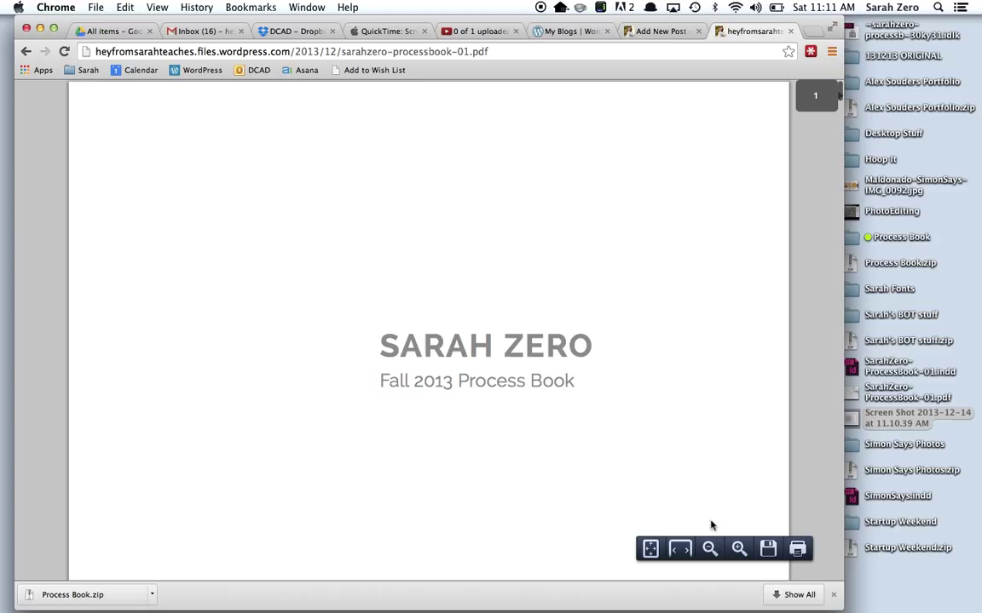
mouse_move(734, 528)
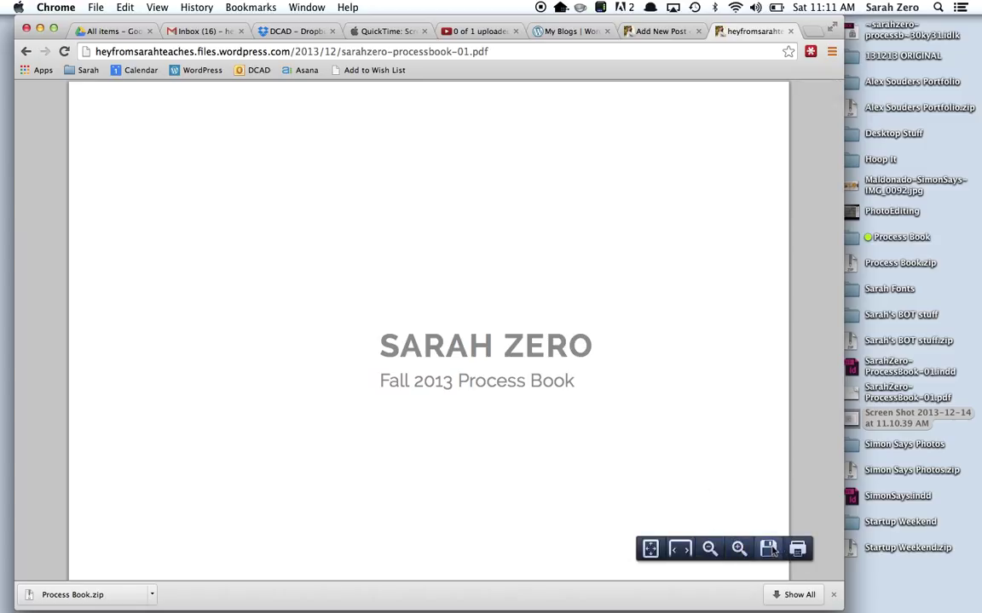
scroll(728, 375, down, 5)
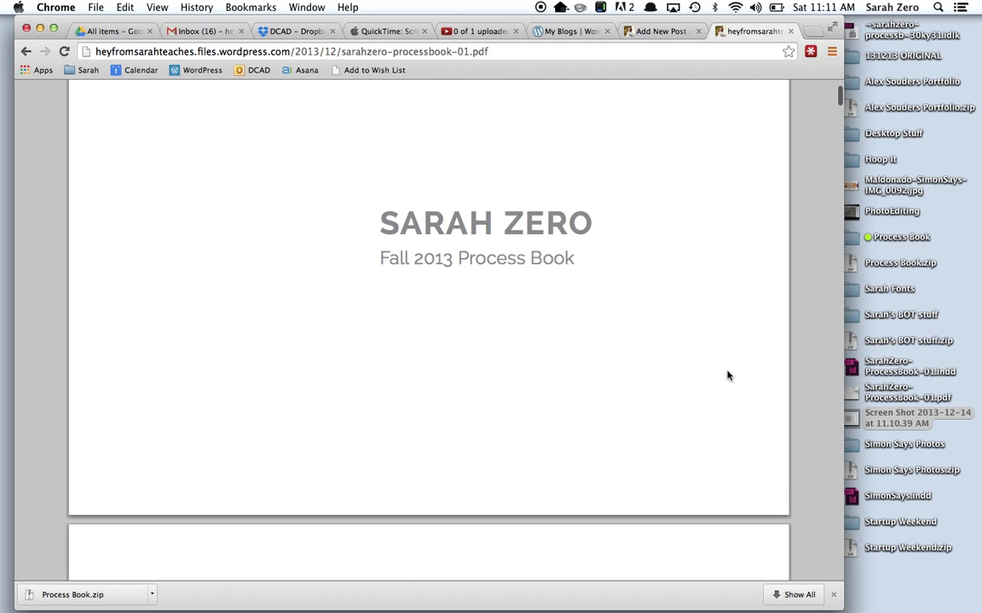
scroll(728, 375, down, 15)
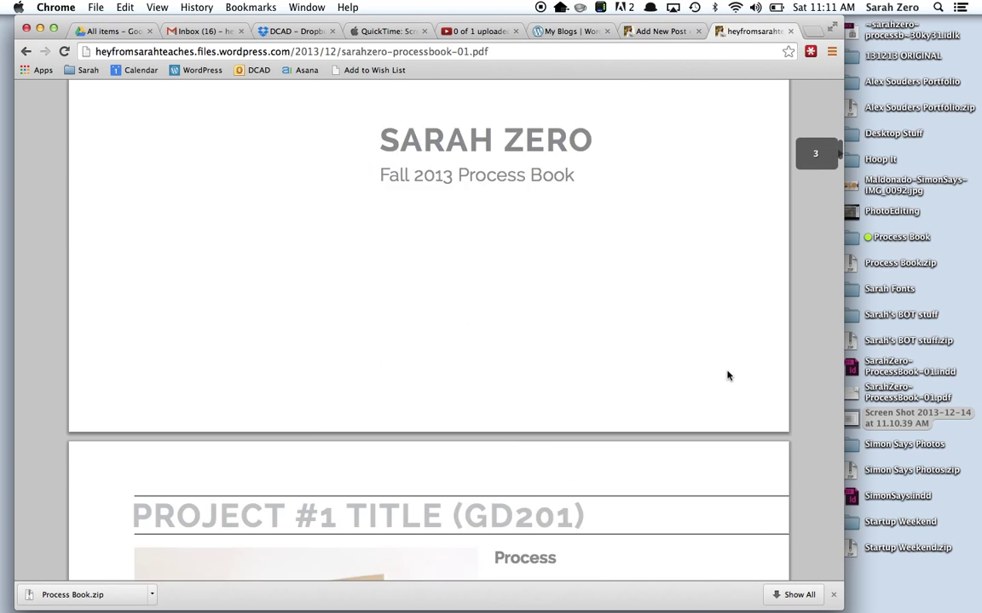
scroll(728, 374, down, 1)
scroll(728, 375, up, 3)
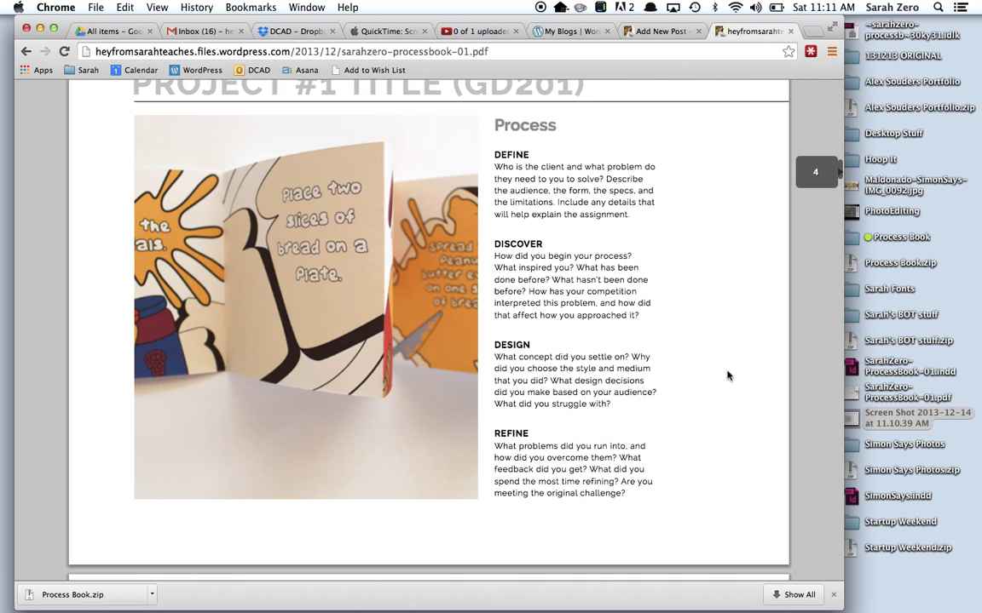
scroll(728, 374, down, 5)
scroll(728, 375, down, 15)
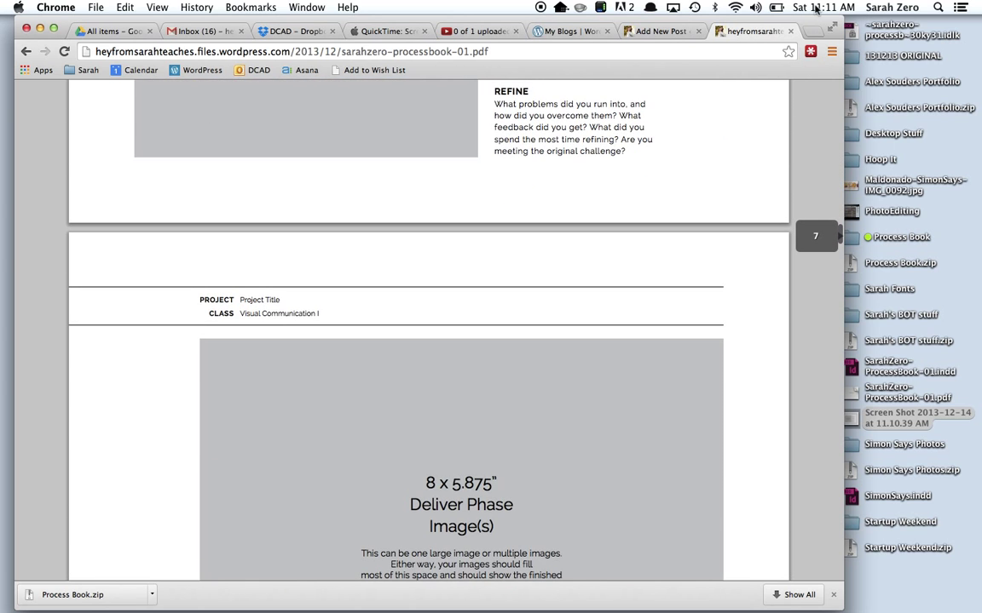
click(792, 31)
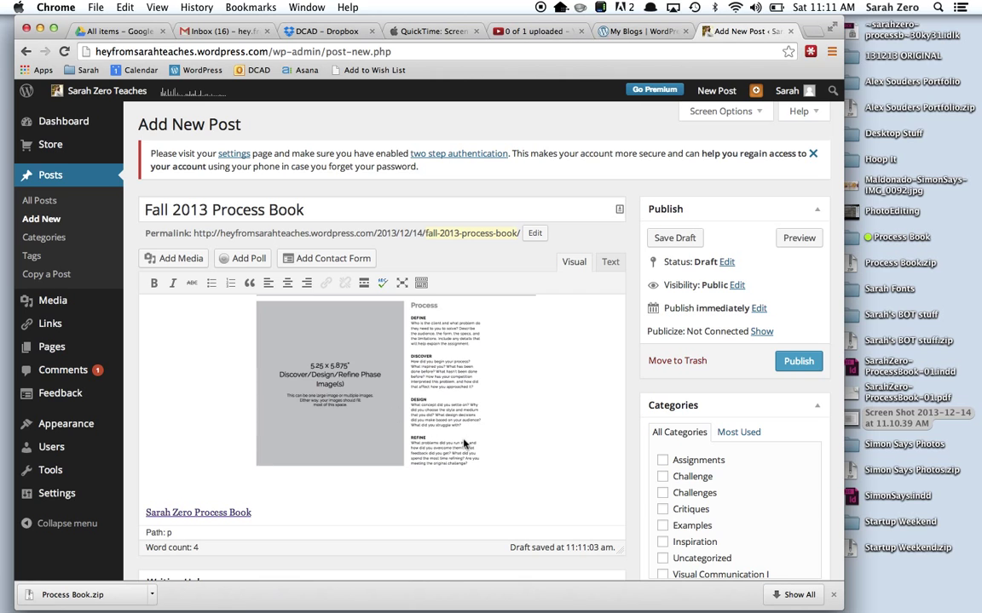
Publish Fall 2013 Process Book as the blog's 26th post, then sign out from the account menu.
click(790, 363)
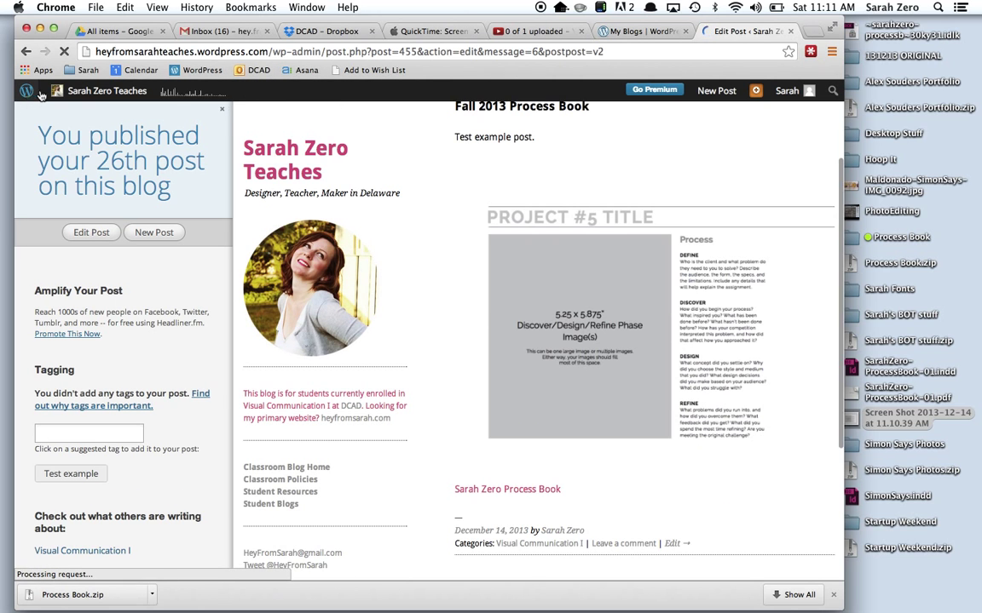
click(89, 92)
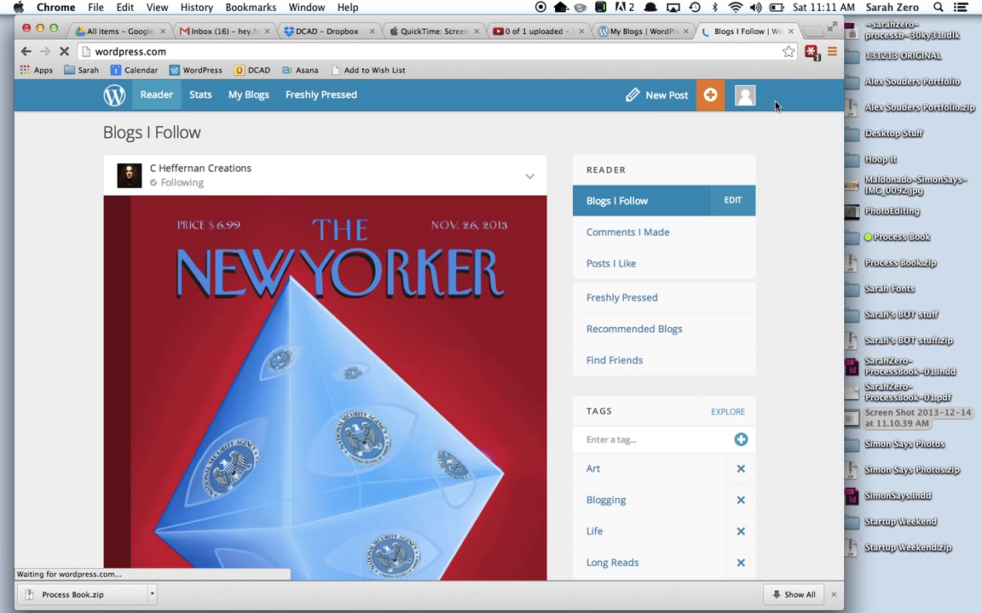
click(745, 95)
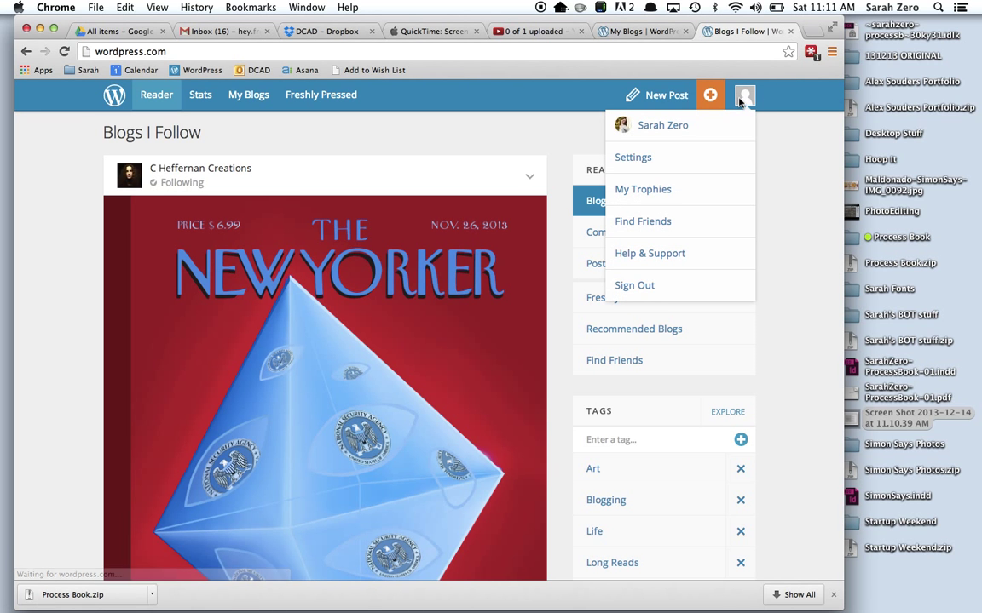
click(646, 288)
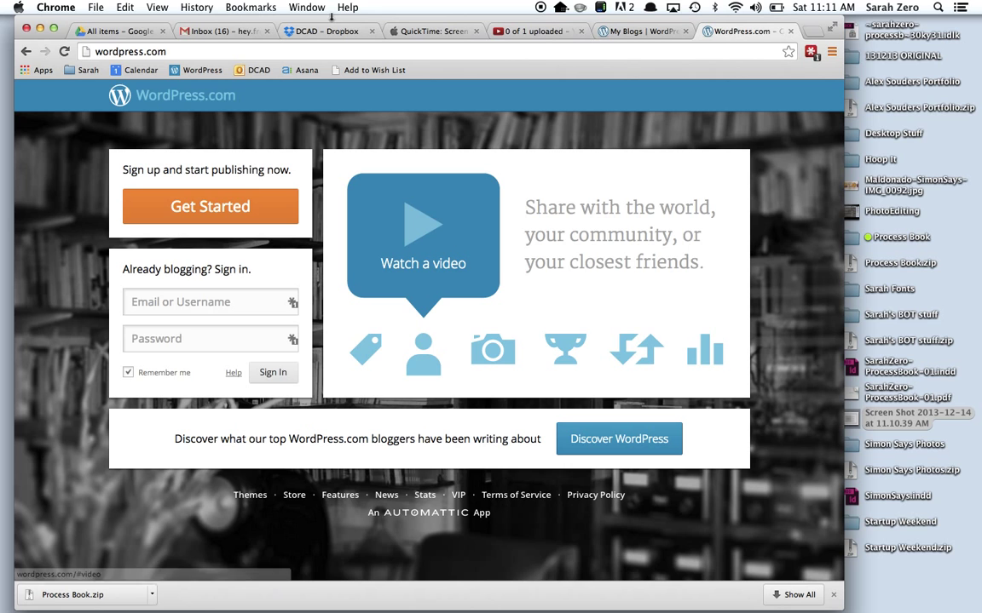
Load the class blog's .wordpress.com address, correcting a first mistyped attempt.
click(304, 56)
text(wwww.)
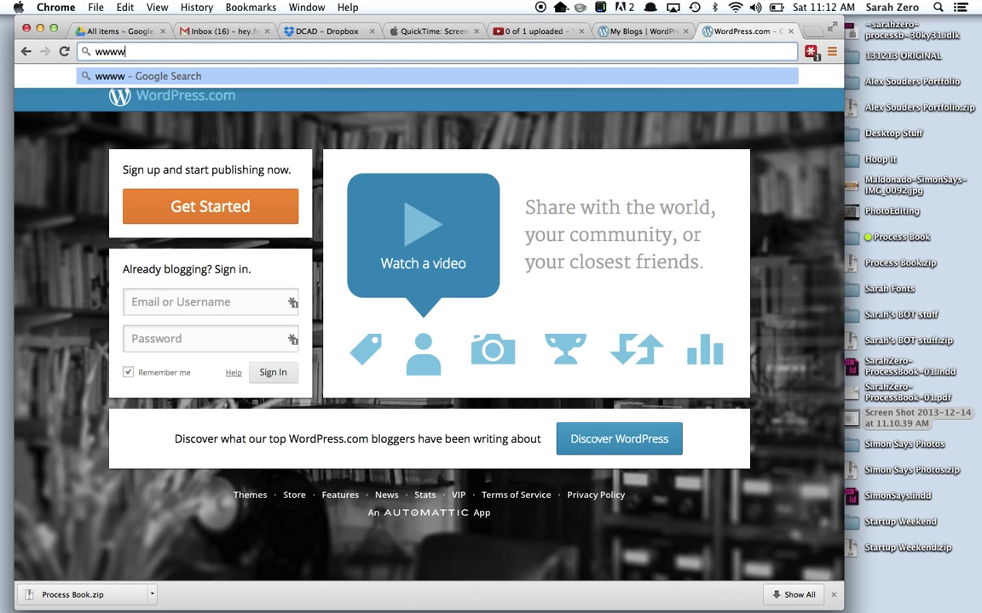
key(BackSpace)
key(BackSpace)
text(.heyfromsarahteaches.com)
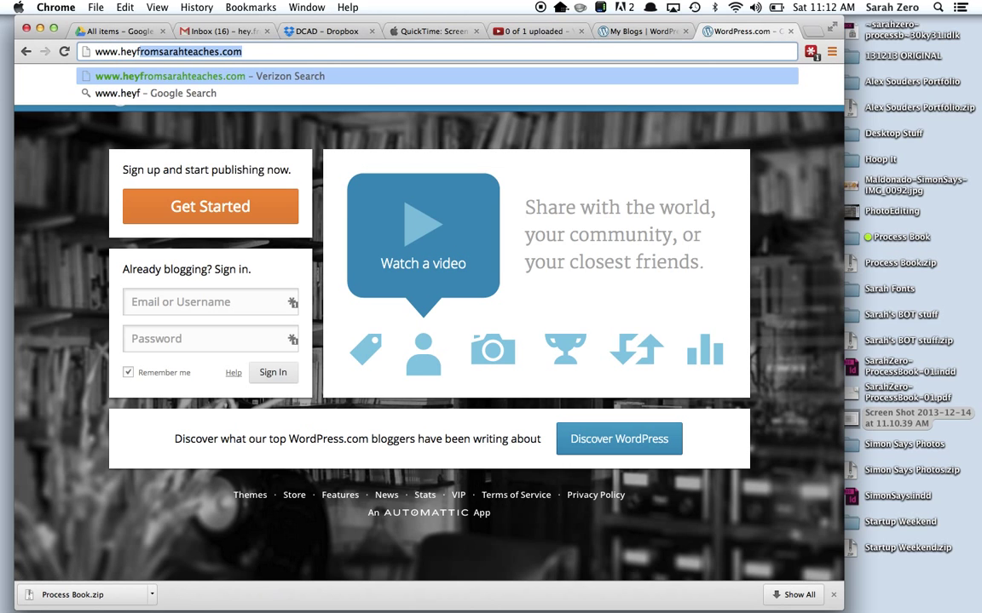
key(Return)
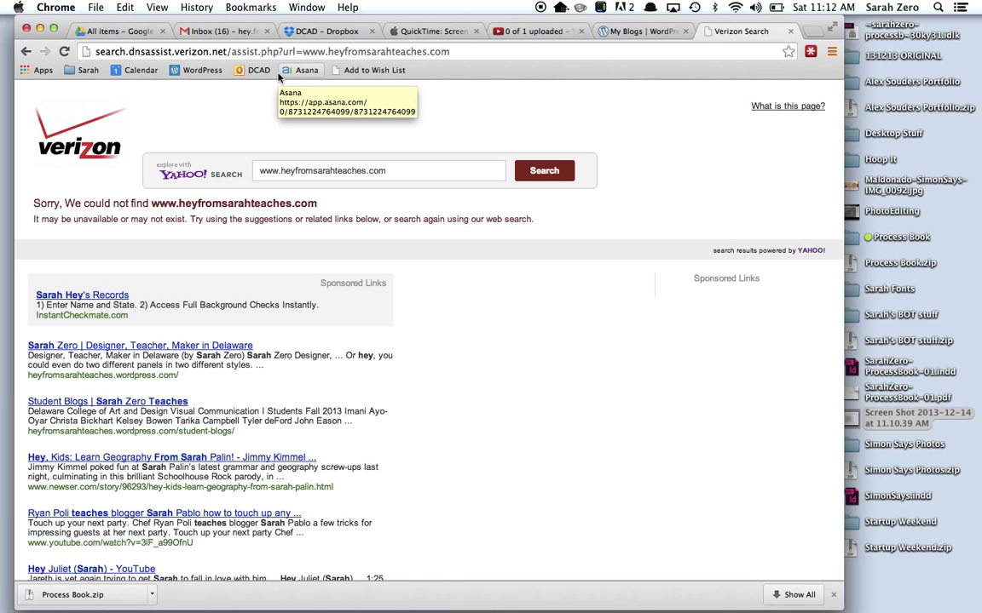
key(super+l)
text(heyfromsarahteaches.wordpress)
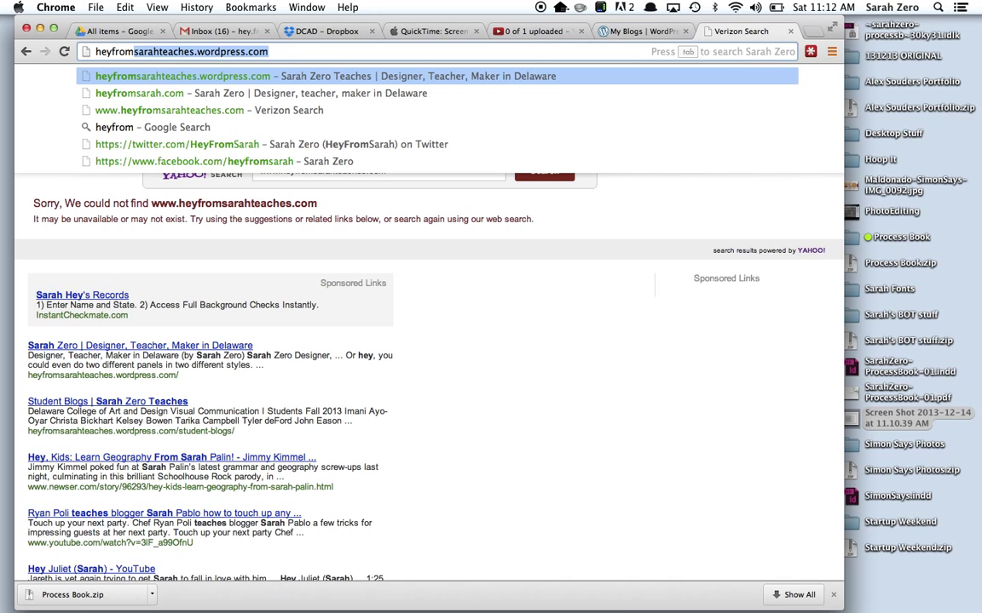
click(241, 50)
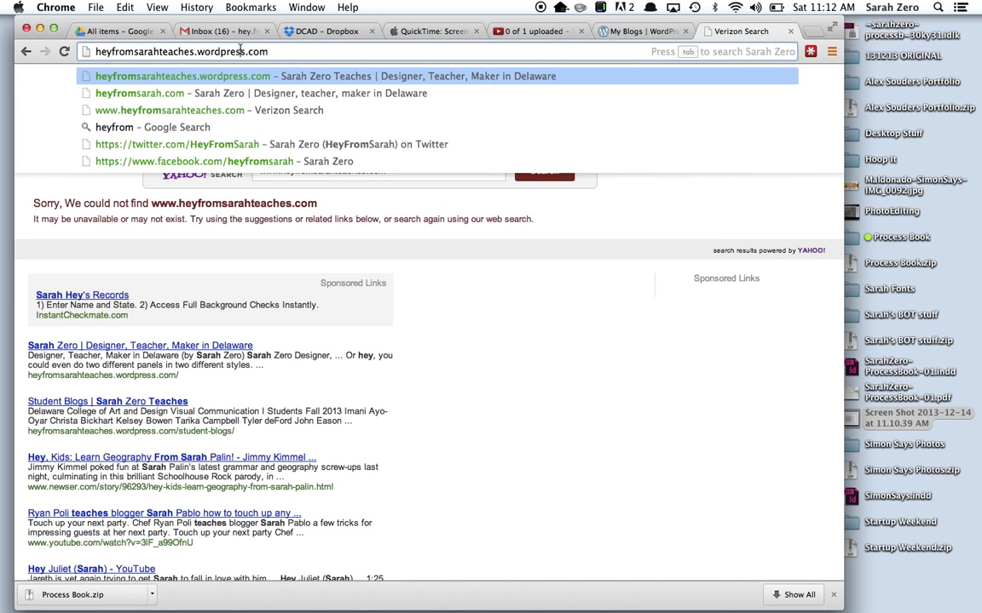
key(Return)
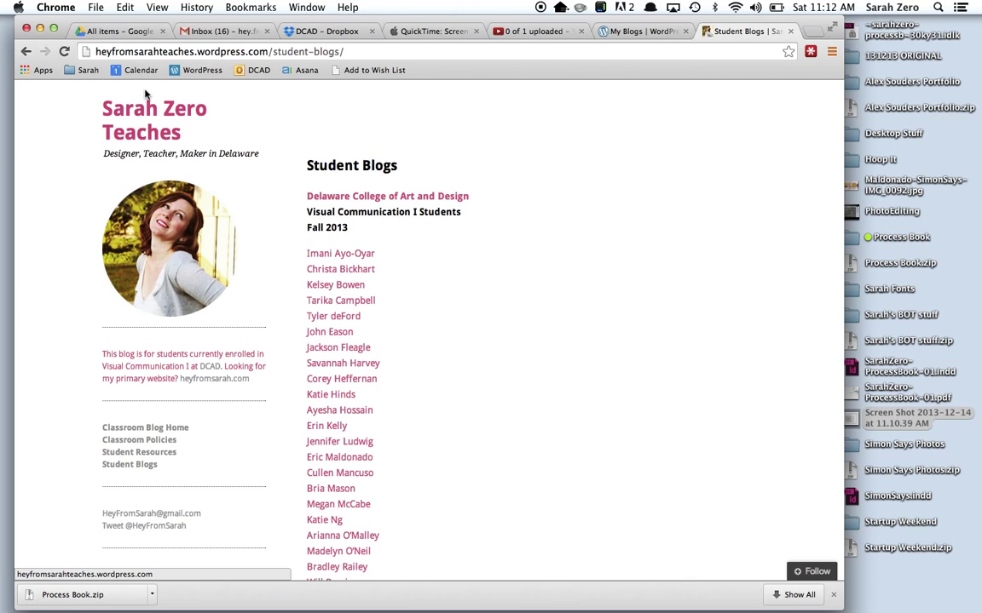
From the blog home page, open the post's Process Book PDF and scroll to the PROJECT #2 (GD201) page.
click(146, 130)
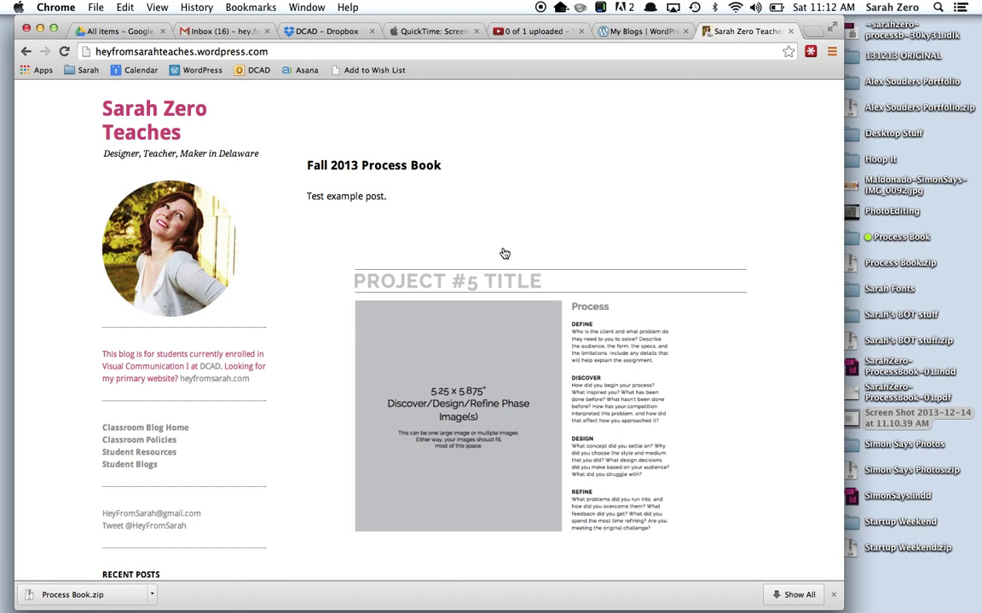
scroll(503, 252, down, 2)
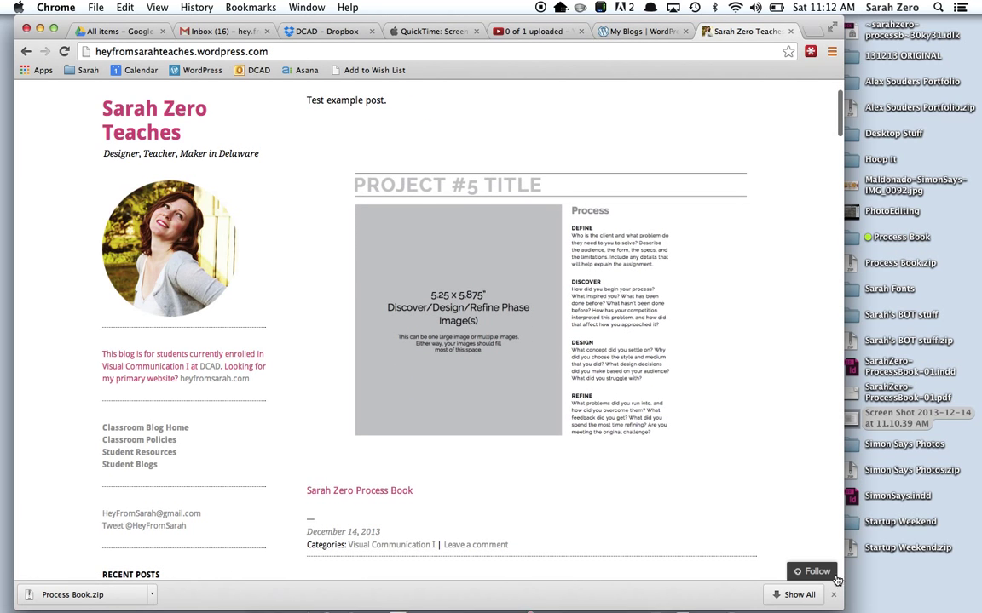
click(395, 494)
scroll(395, 496, down, 5)
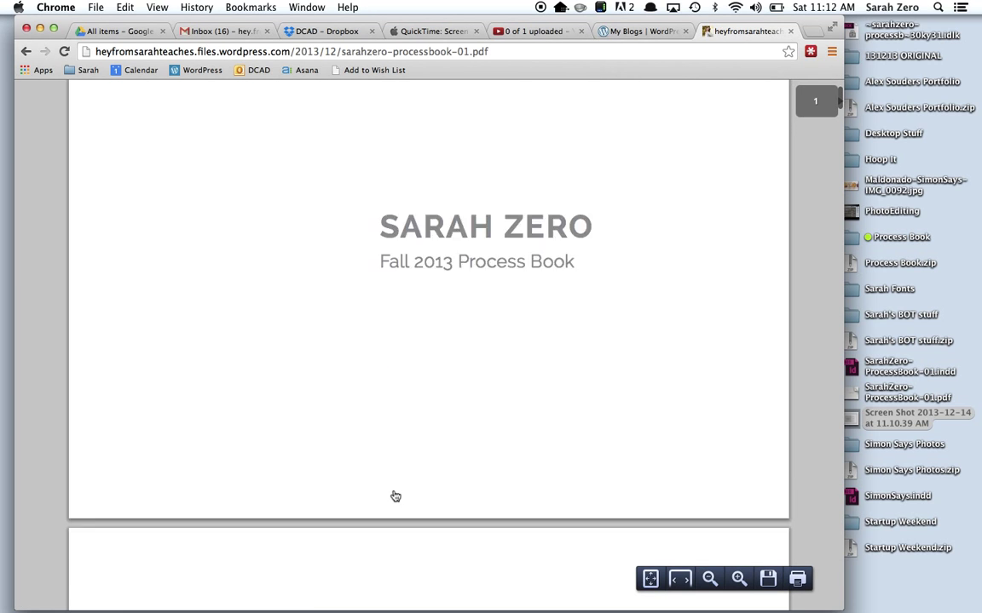
scroll(396, 496, down, 15)
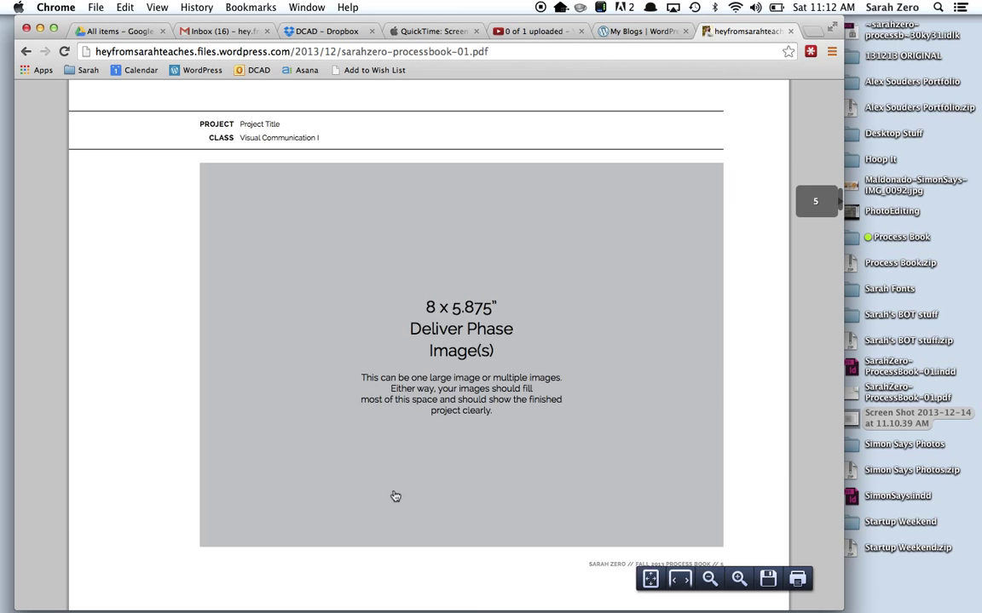
scroll(395, 496, down, 1)
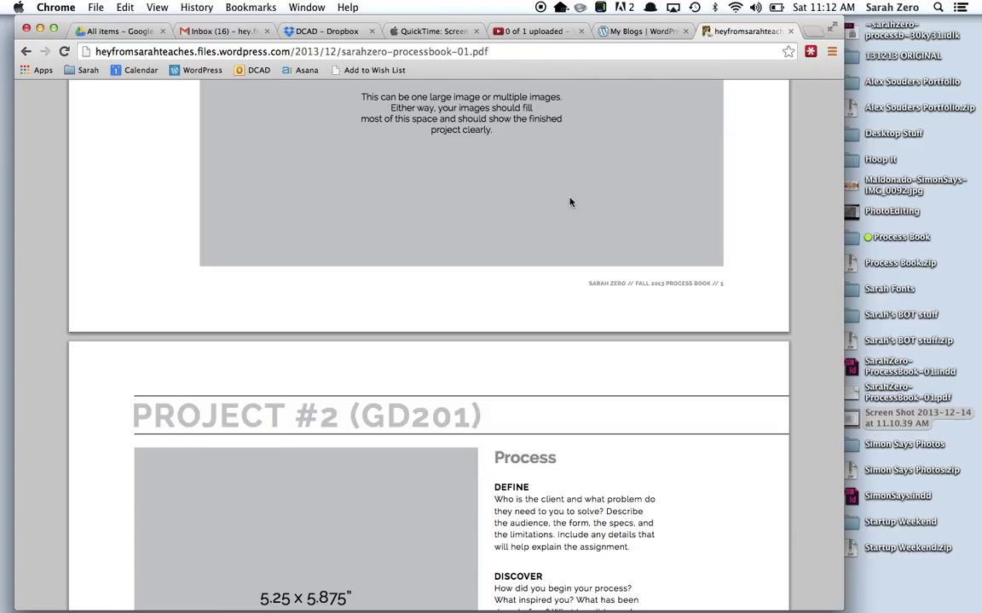
Close the process book PDF and My Blogs tabs, then nudge the Chrome window slightly left.
click(789, 32)
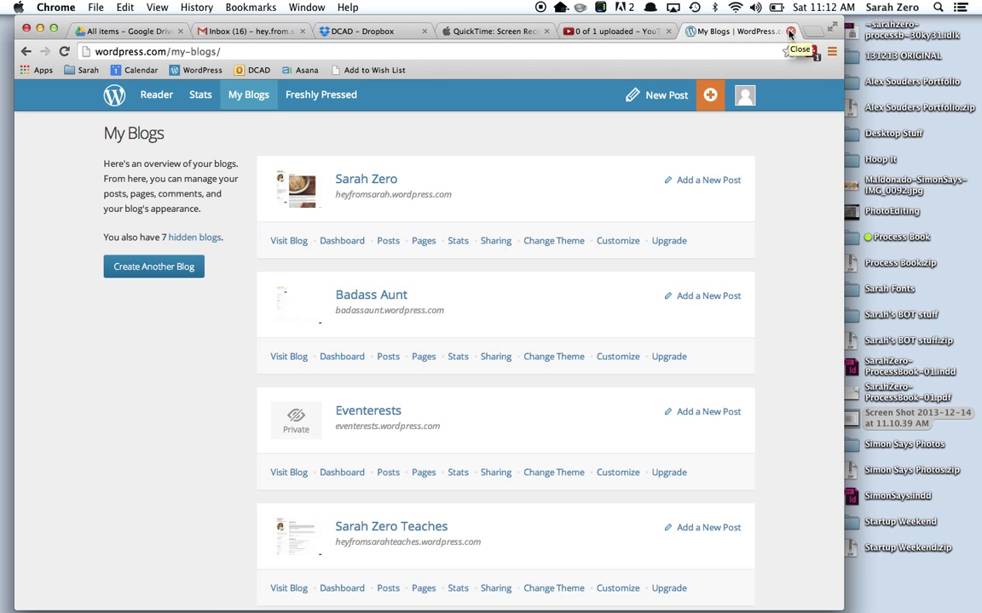
click(790, 32)
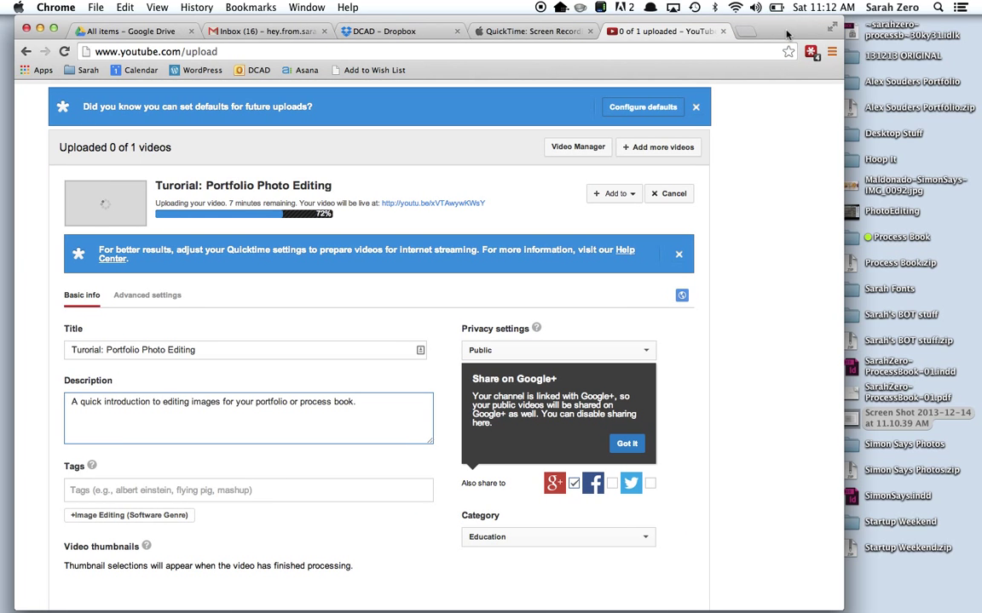
drag(787, 34, 775, 34)
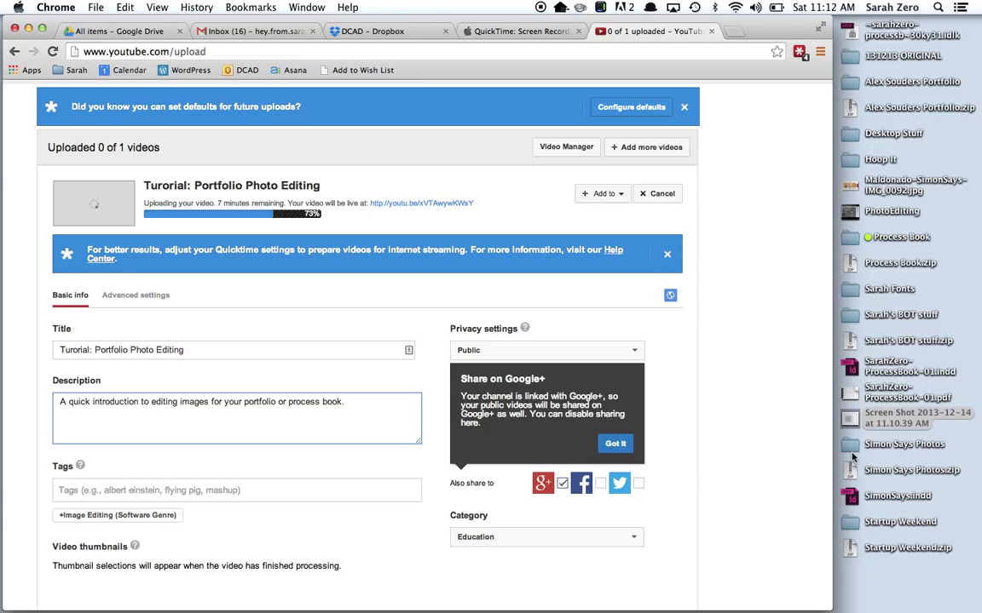